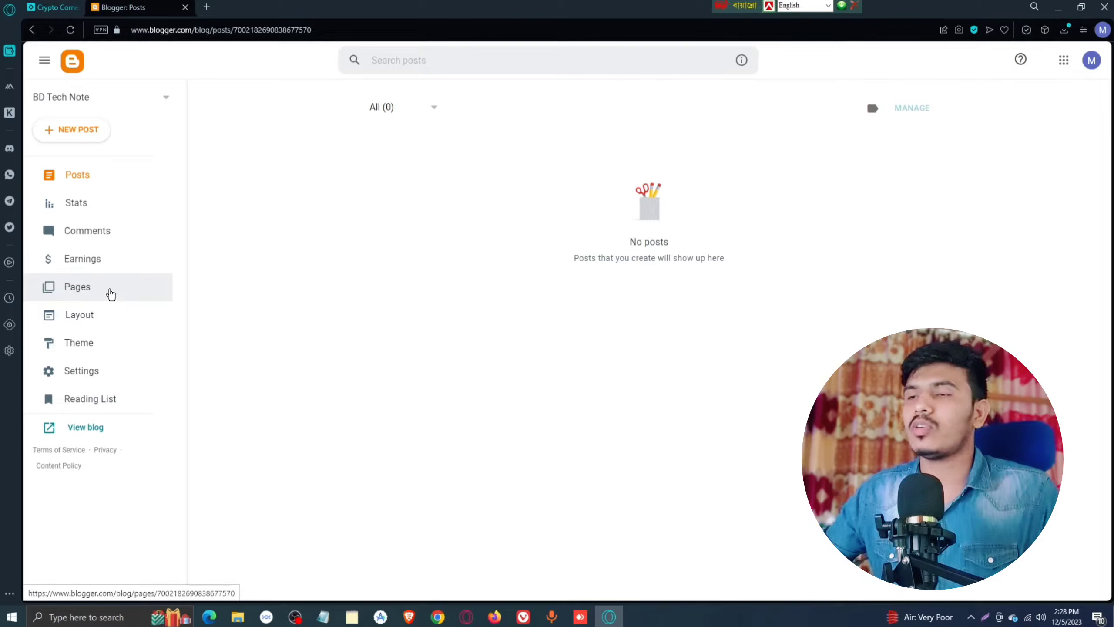
# Step: Open the website biocaption.com in a new browser tab
pyautogui.click(206, 6)
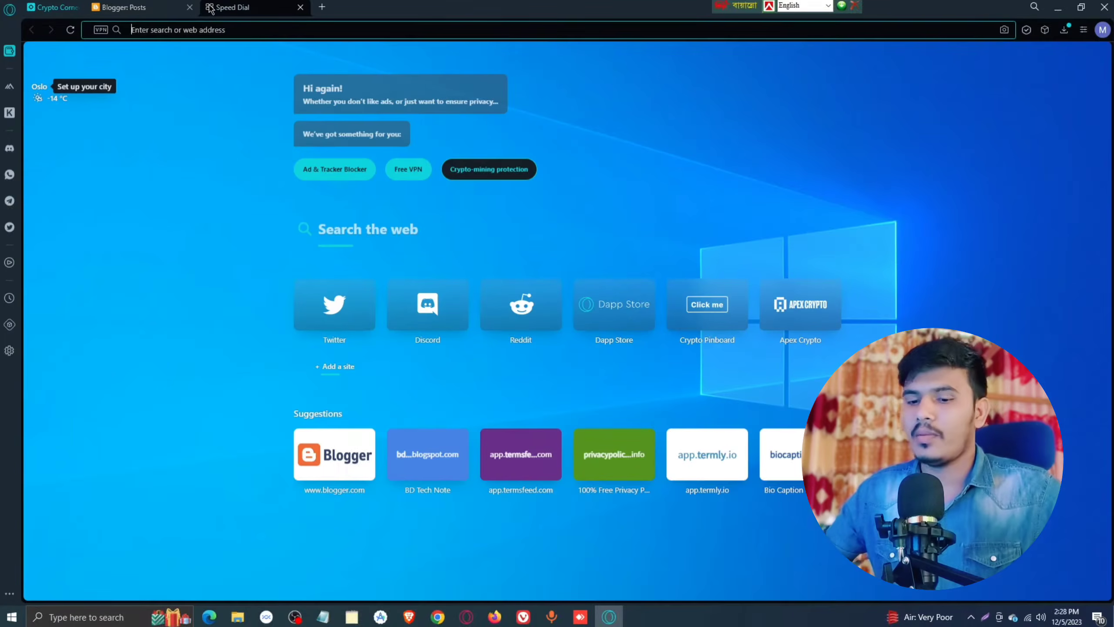
pyautogui.click(233, 30)
pyautogui.write('biocaption.com')
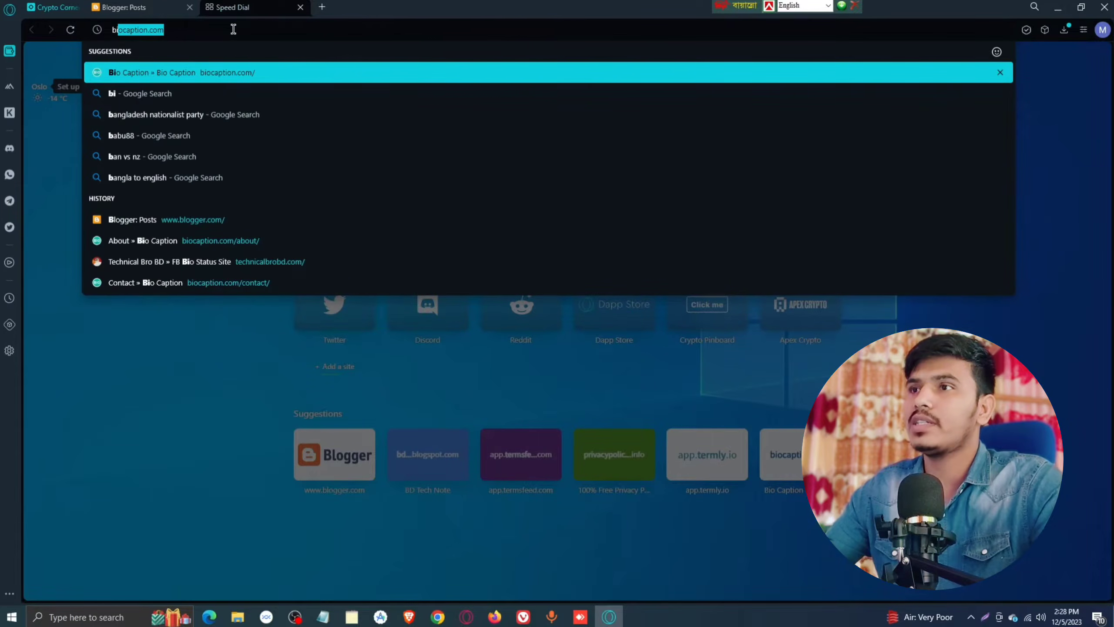
pyautogui.press('Return')
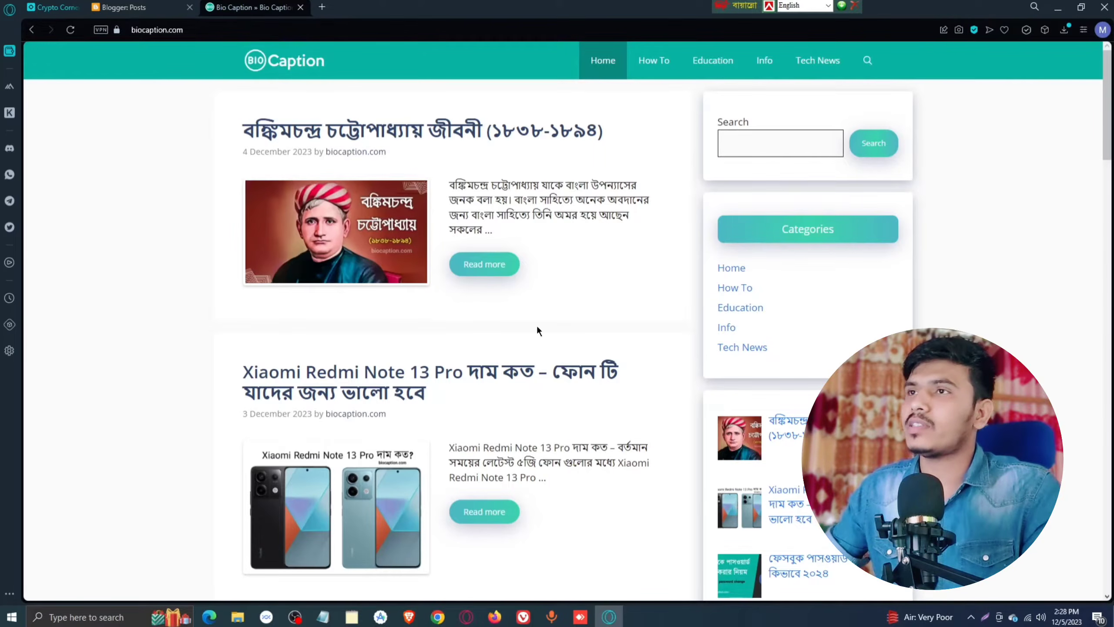
# Step: Examine the site's home page and the footer links to its information pages
pyautogui.scroll(-15, 570, 320)
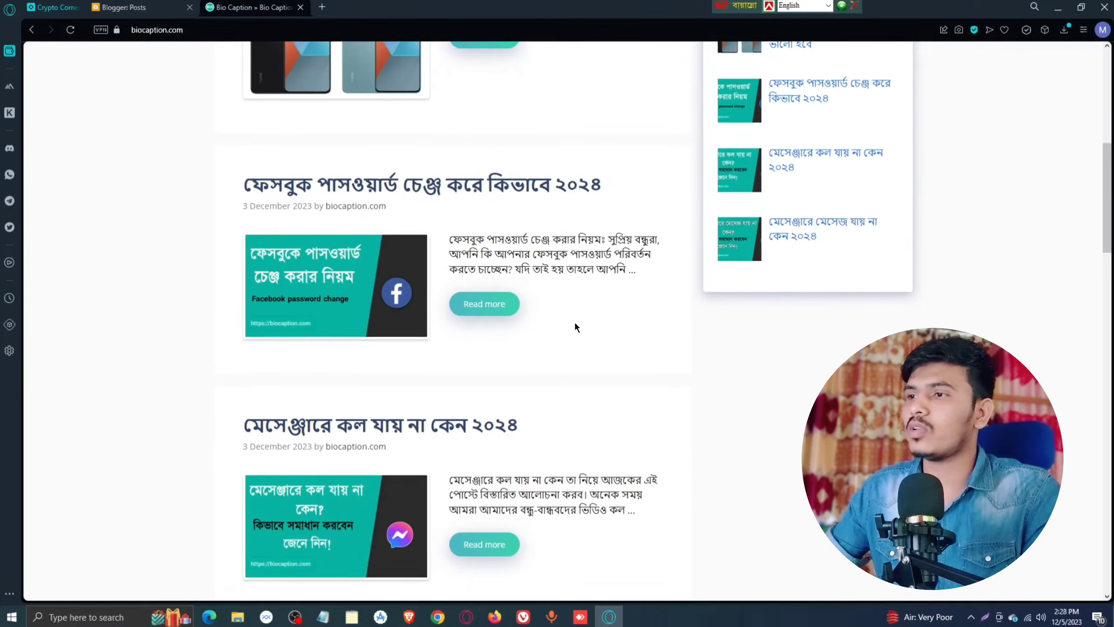
pyautogui.scroll(-10, 577, 331)
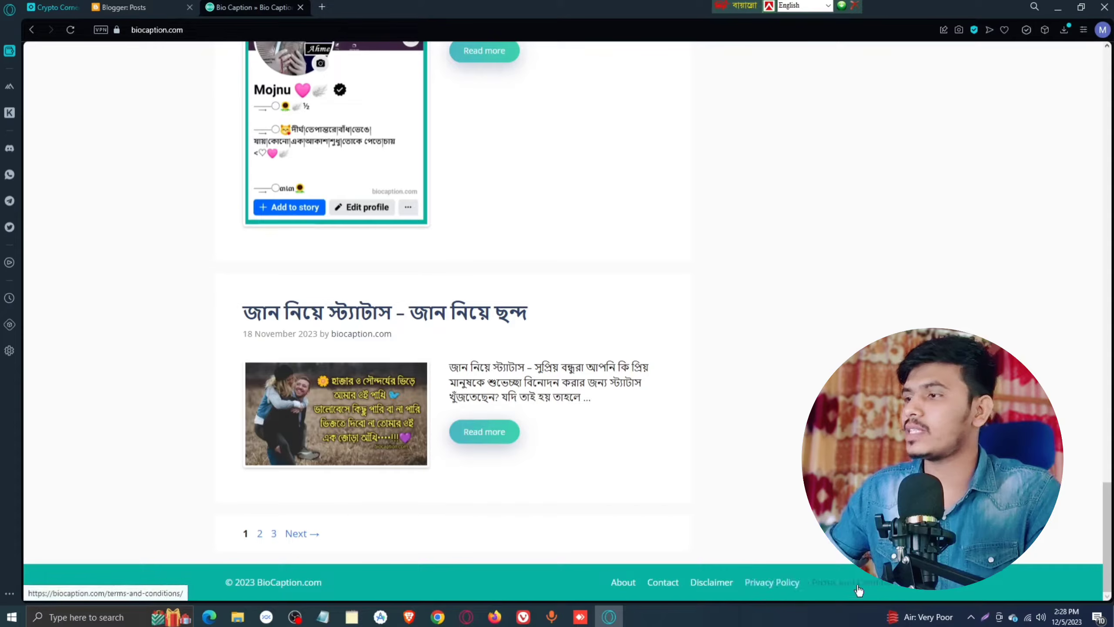
pyautogui.moveTo(602, 583); pyautogui.dragTo(897, 584)
pyautogui.click(825, 526)
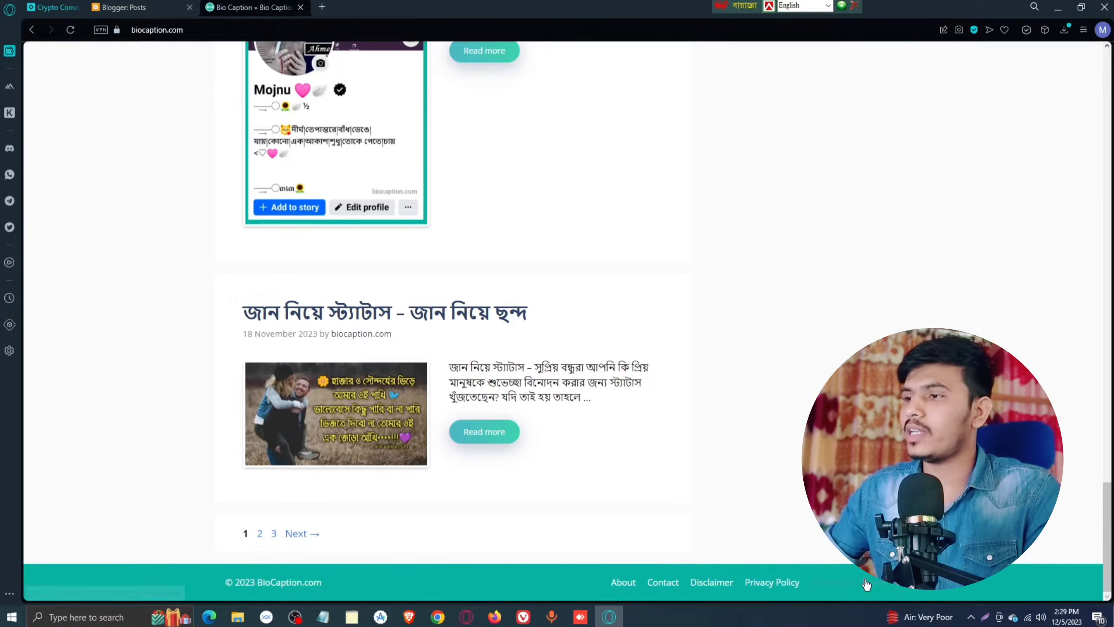
pyautogui.scroll(20, 691, 498)
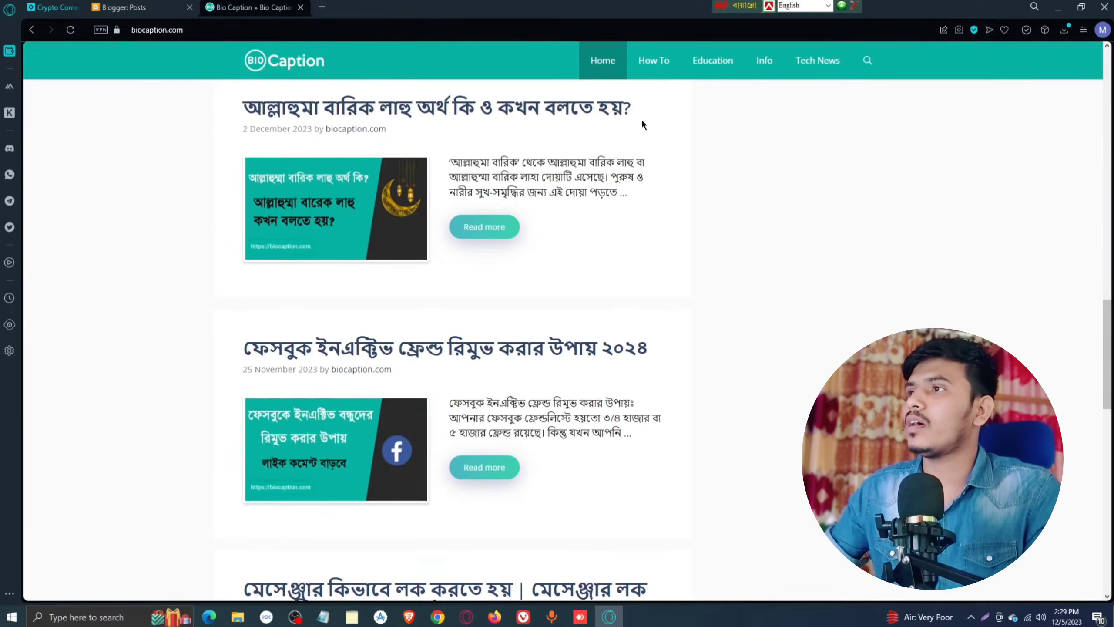
pyautogui.scroll(-15, 771, 443)
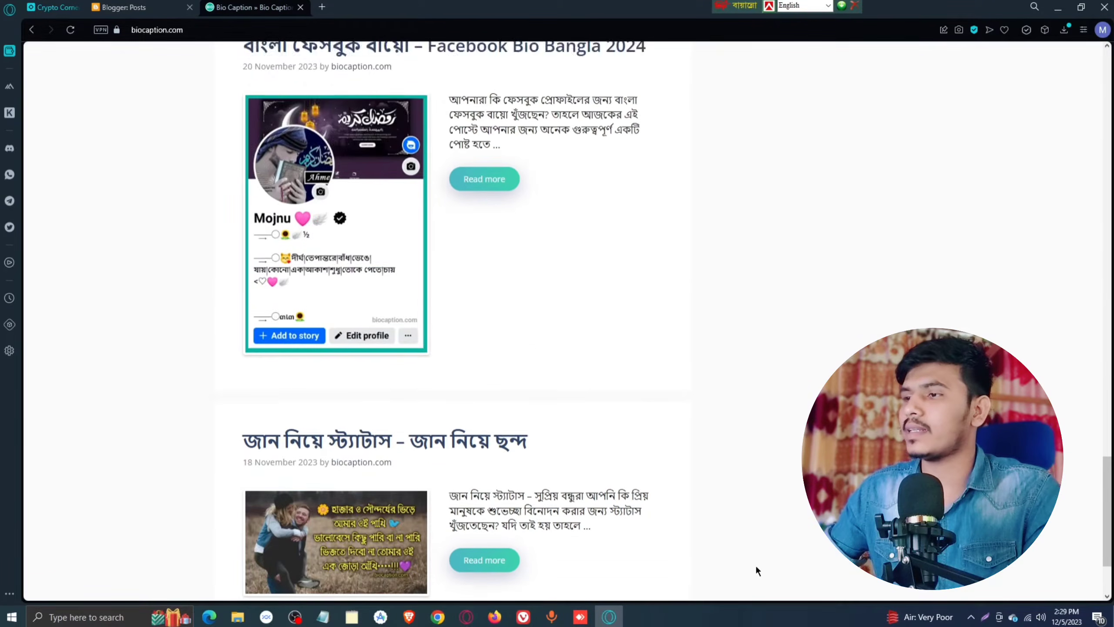
pyautogui.scroll(-2, 665, 585)
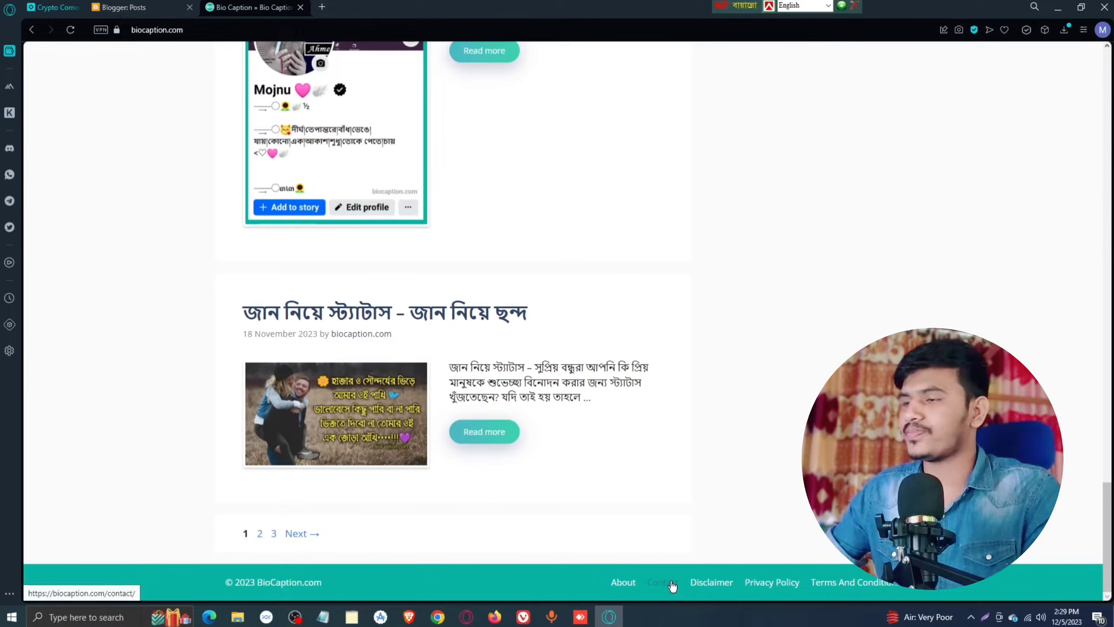
# Step: Read the example site's About page and return to its home page
pyautogui.click(618, 583)
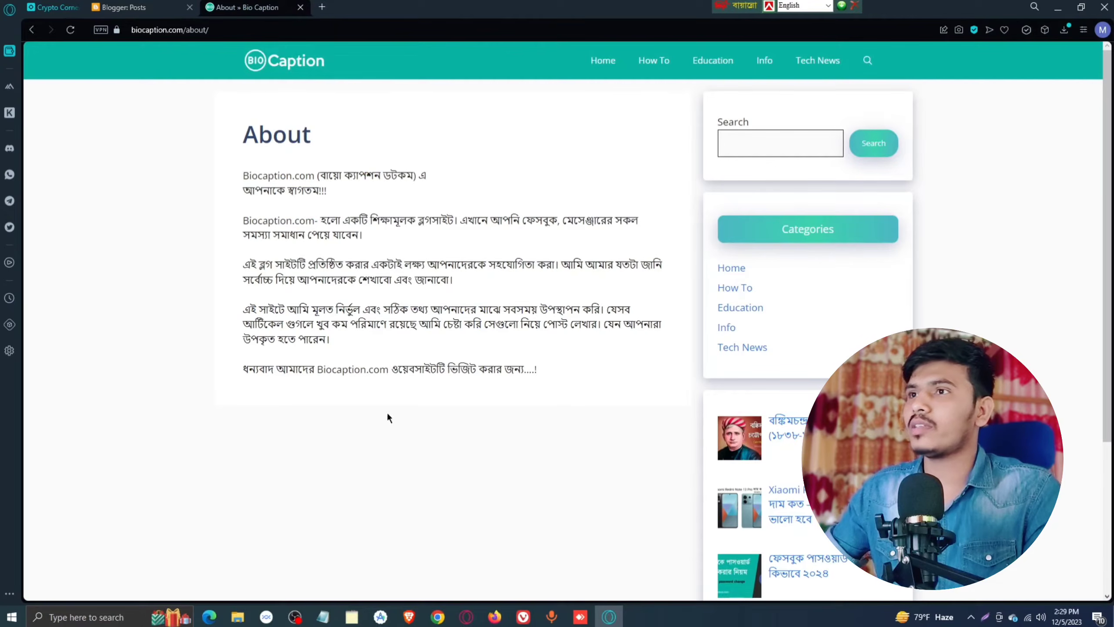
pyautogui.moveTo(240, 172); pyautogui.dragTo(289, 191)
pyautogui.click(289, 191)
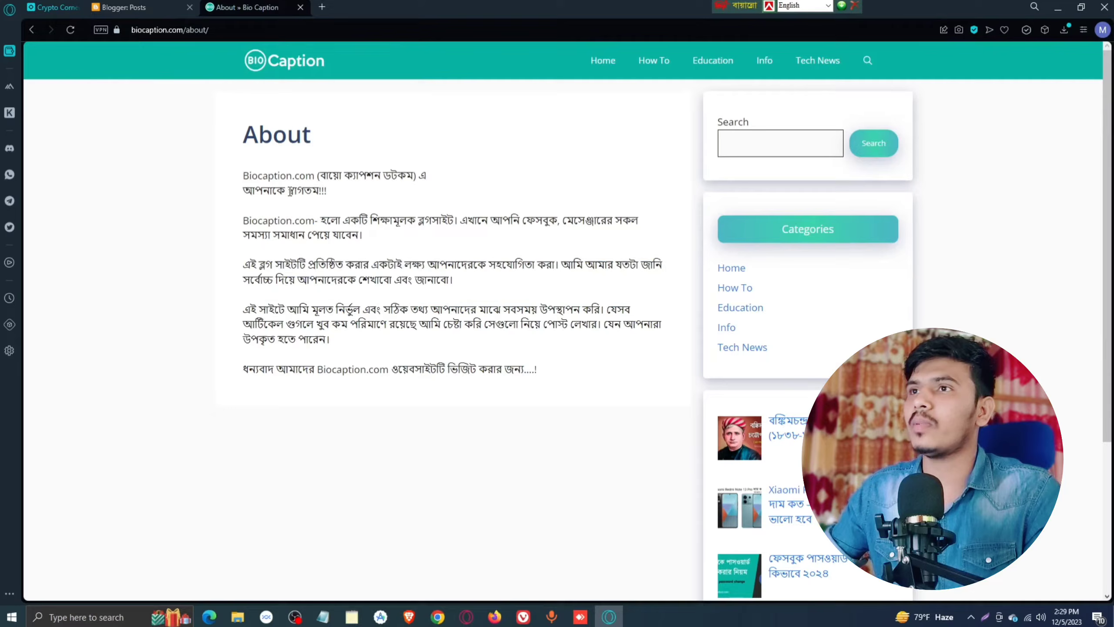
pyautogui.click(31, 30)
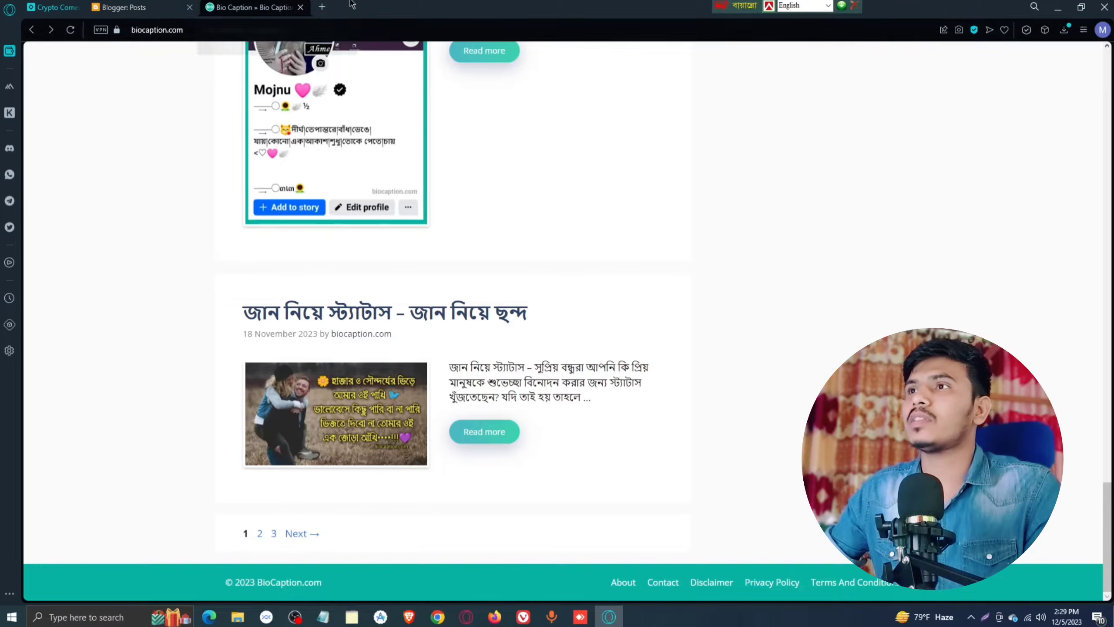
pyautogui.hotkey('ctrl', 't')
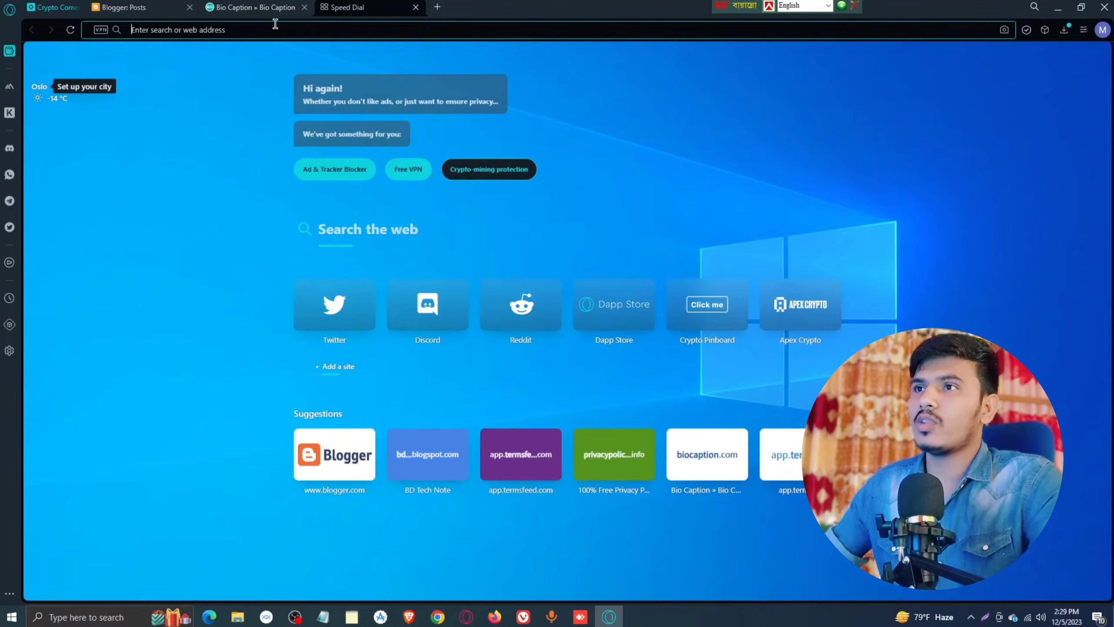
pyautogui.write('bl')
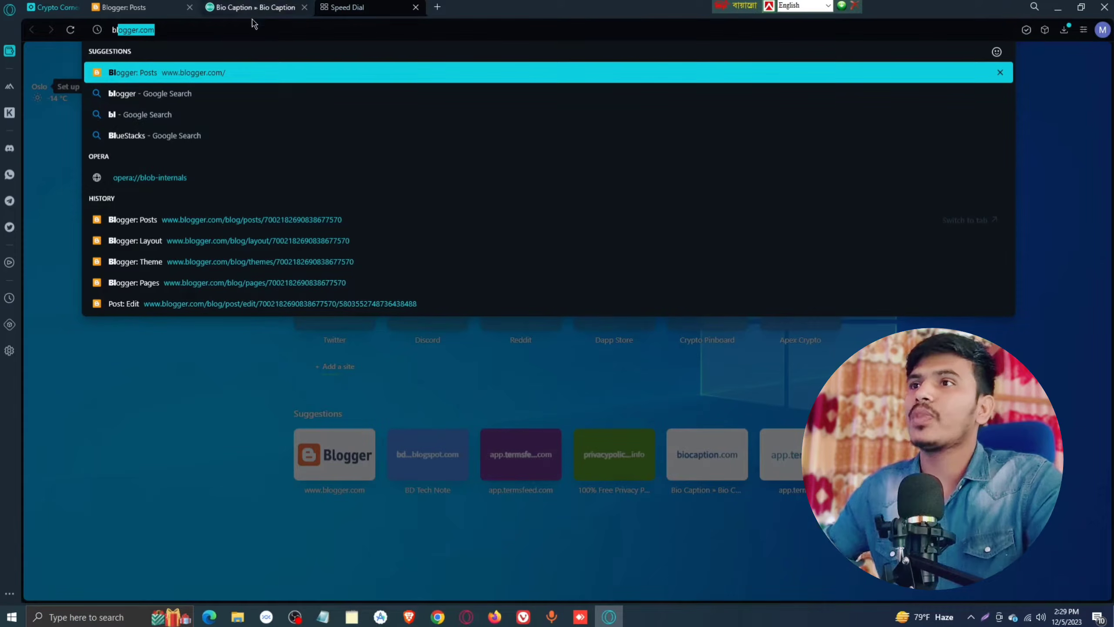
pyautogui.click(211, 34)
pyautogui.press('Return')
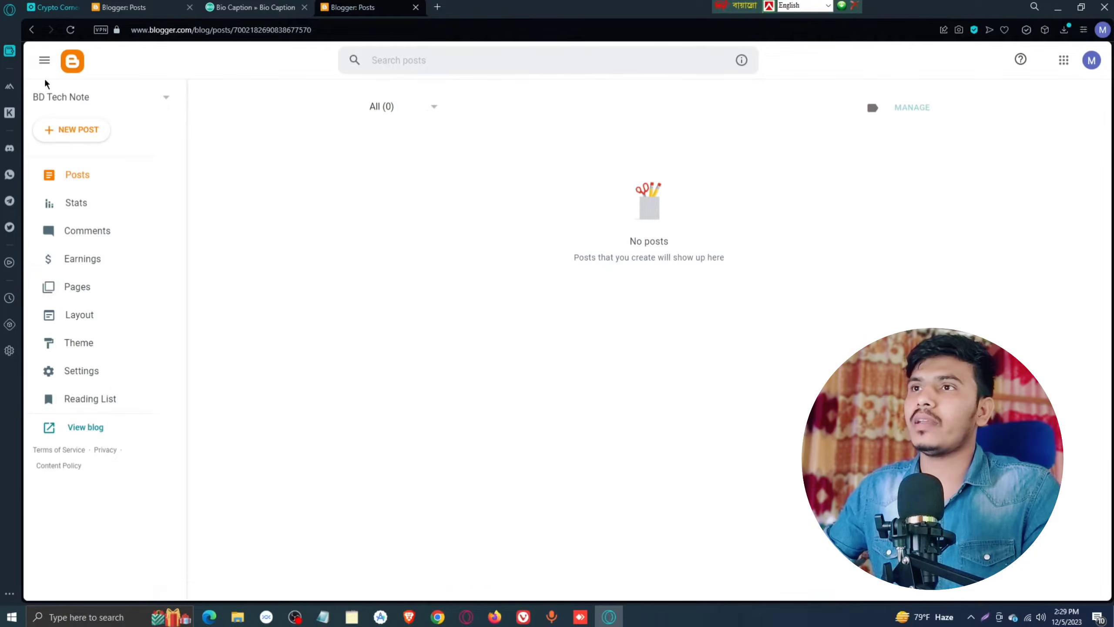
pyautogui.click(45, 61)
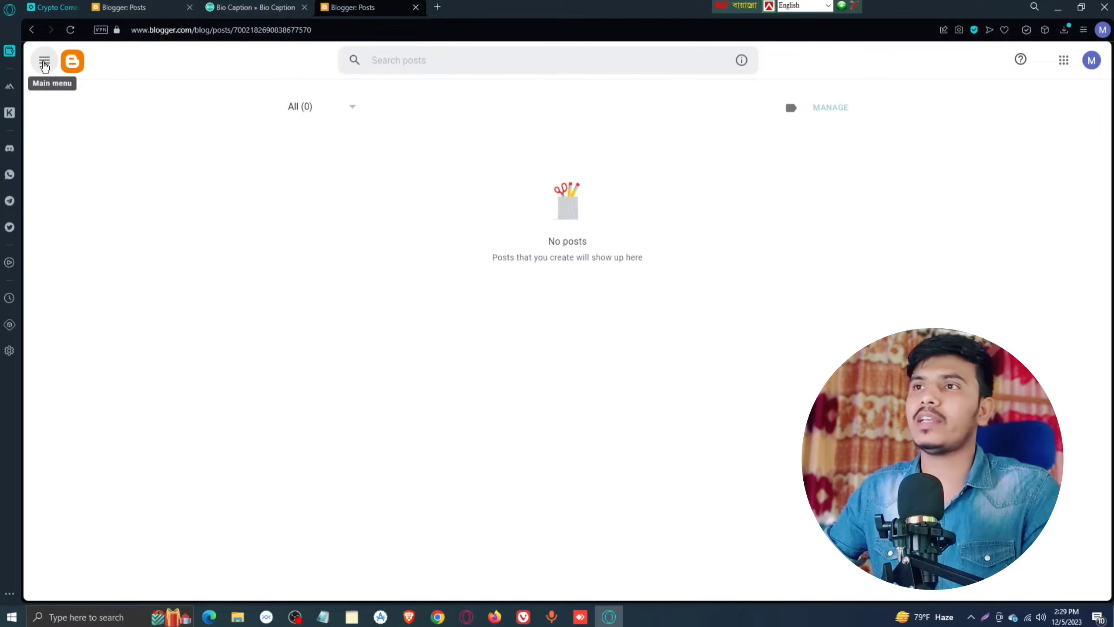
pyautogui.click(45, 64)
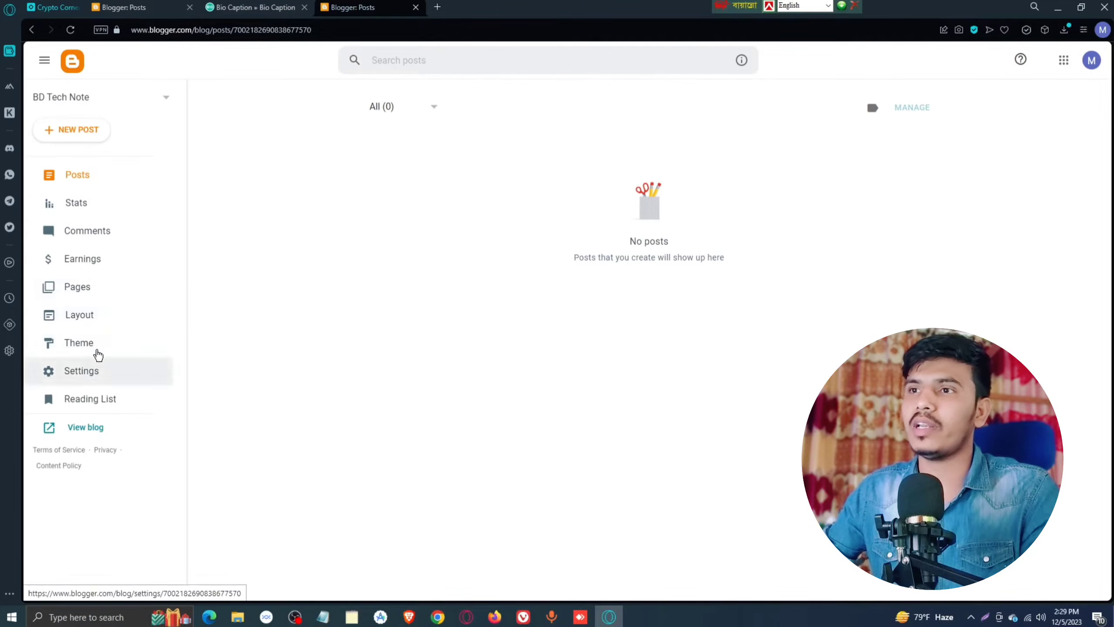
# Step: Create a new page on the BD Tech Note blog and title it About
pyautogui.click(77, 290)
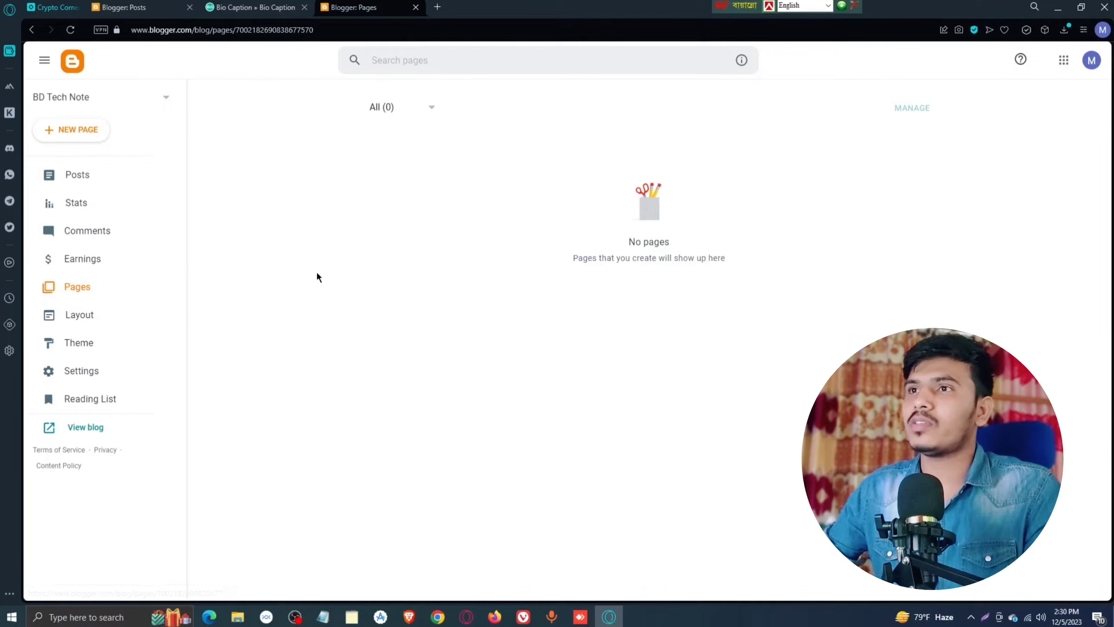
pyautogui.click(76, 131)
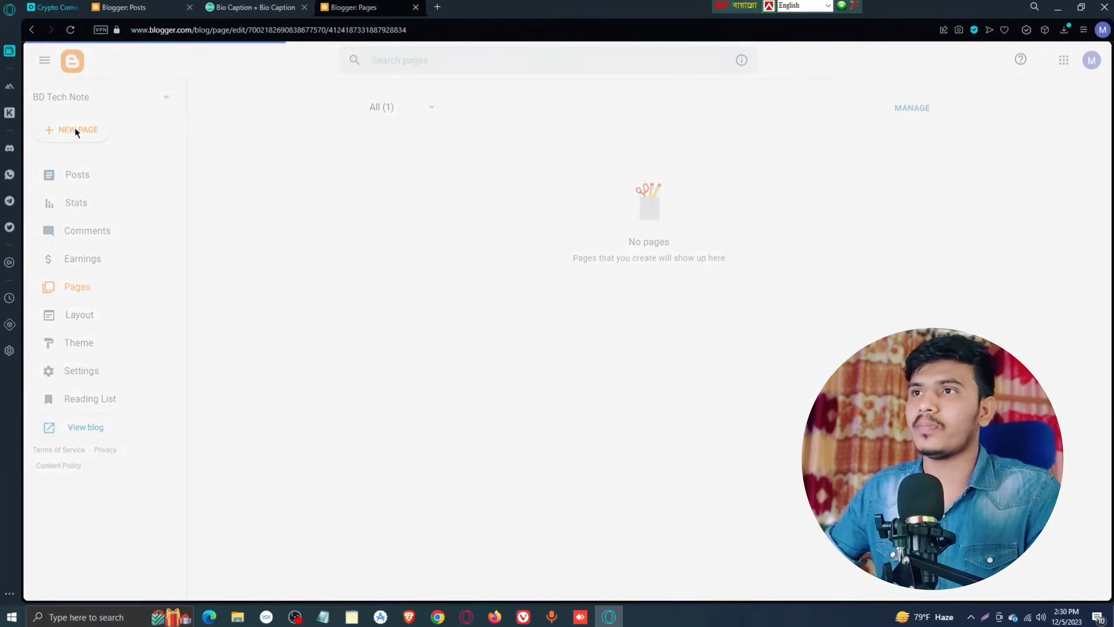
pyautogui.click(380, 247)
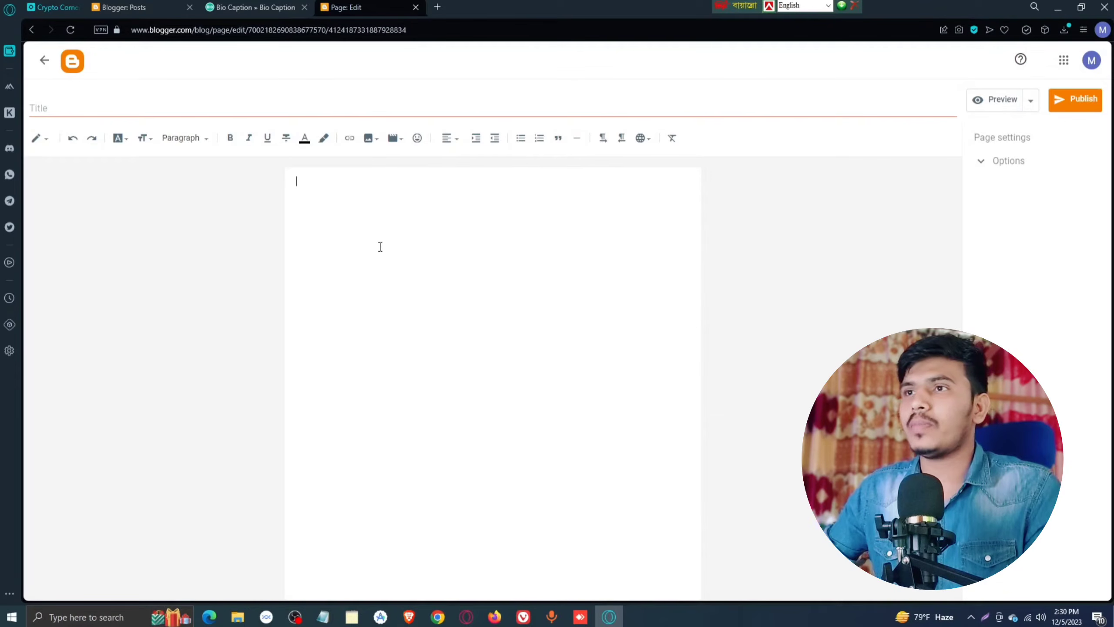
pyautogui.click(115, 109)
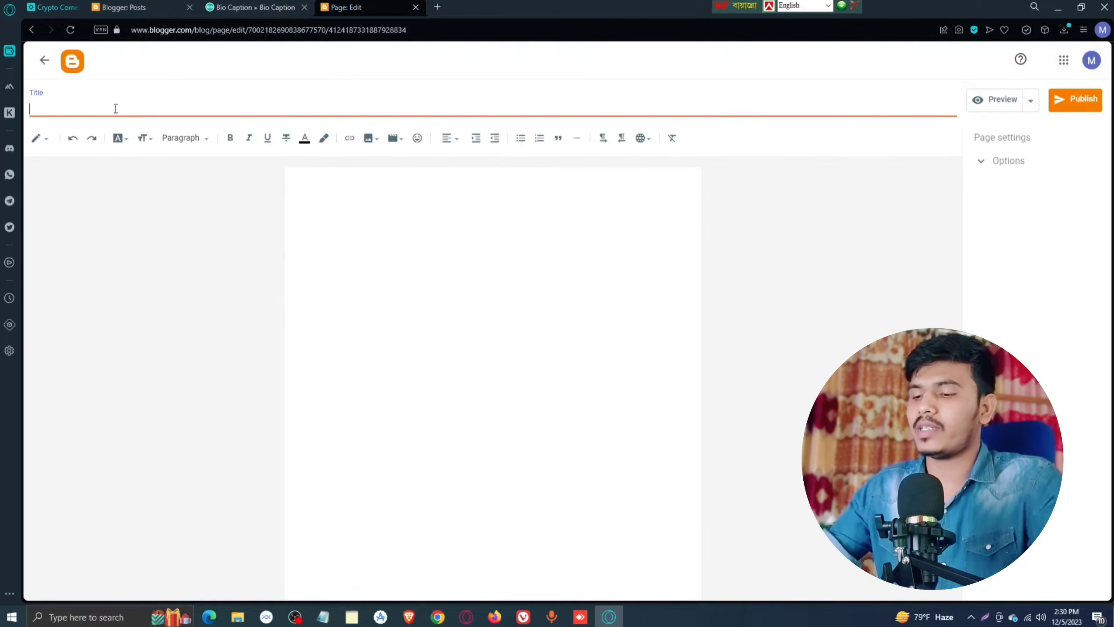
pyautogui.write('A')
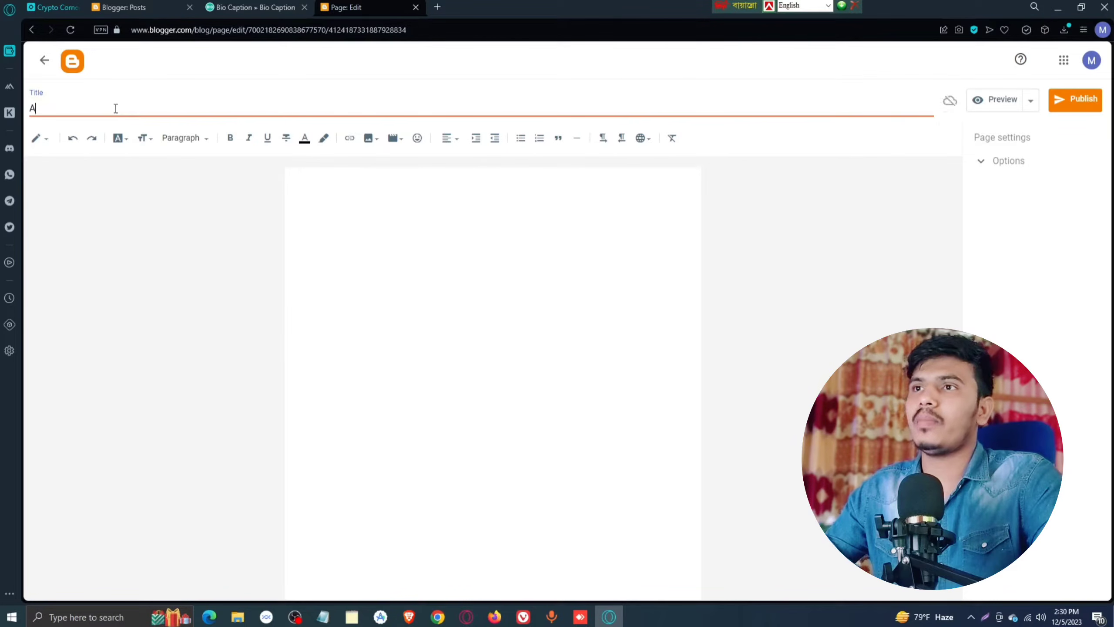
pyautogui.write('bout')
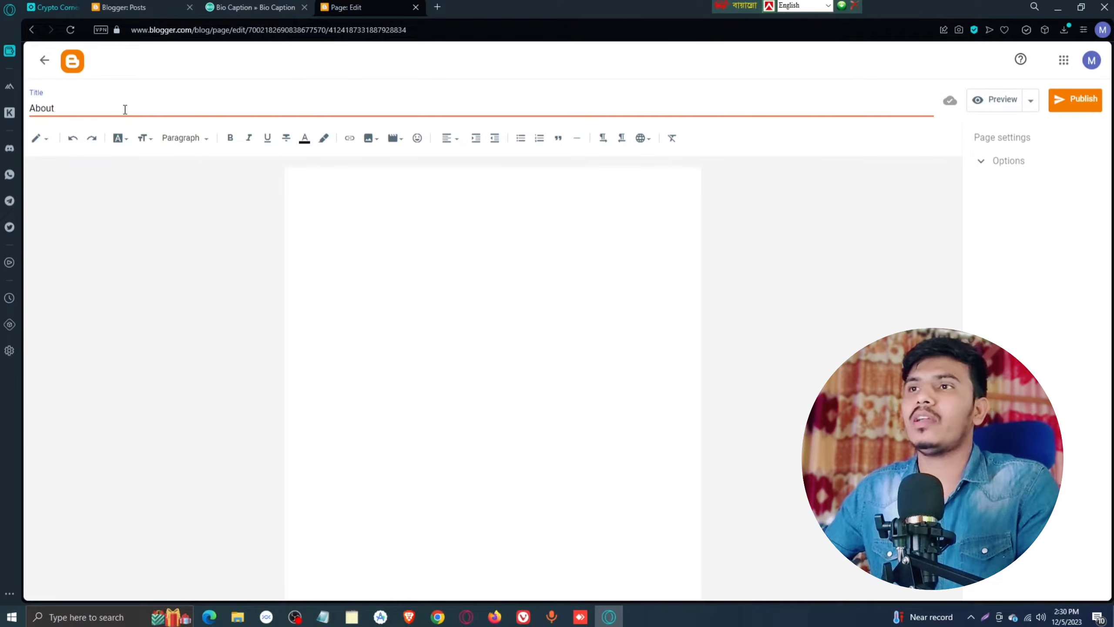
# Step: Copy the full body text of Bio Caption's About page and paste it into the new page's body
pyautogui.click(304, 188)
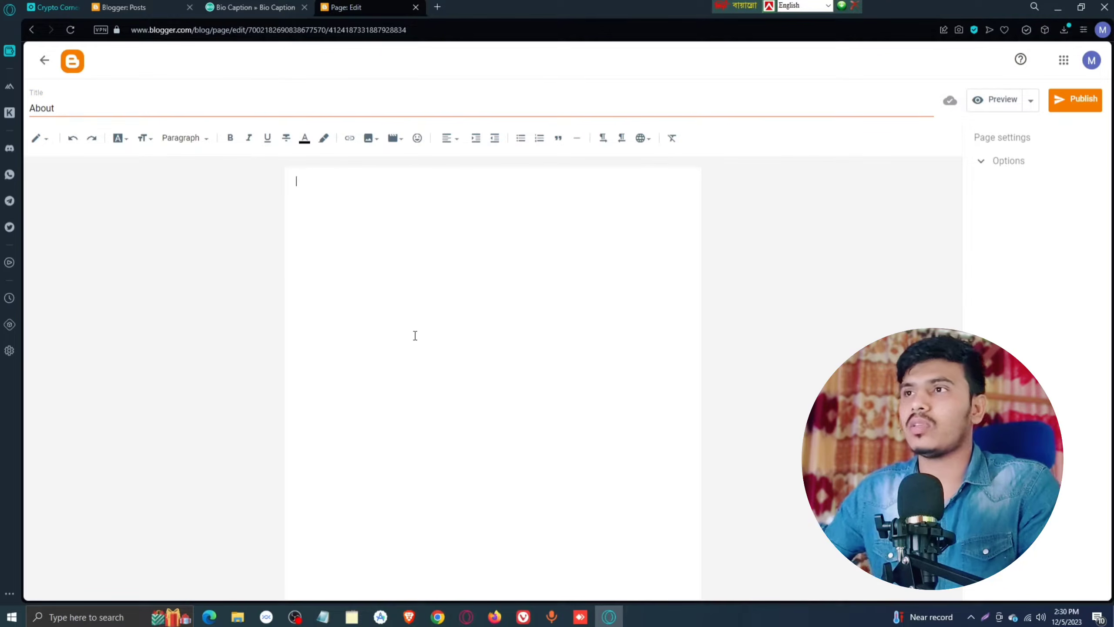
pyautogui.click(254, 7)
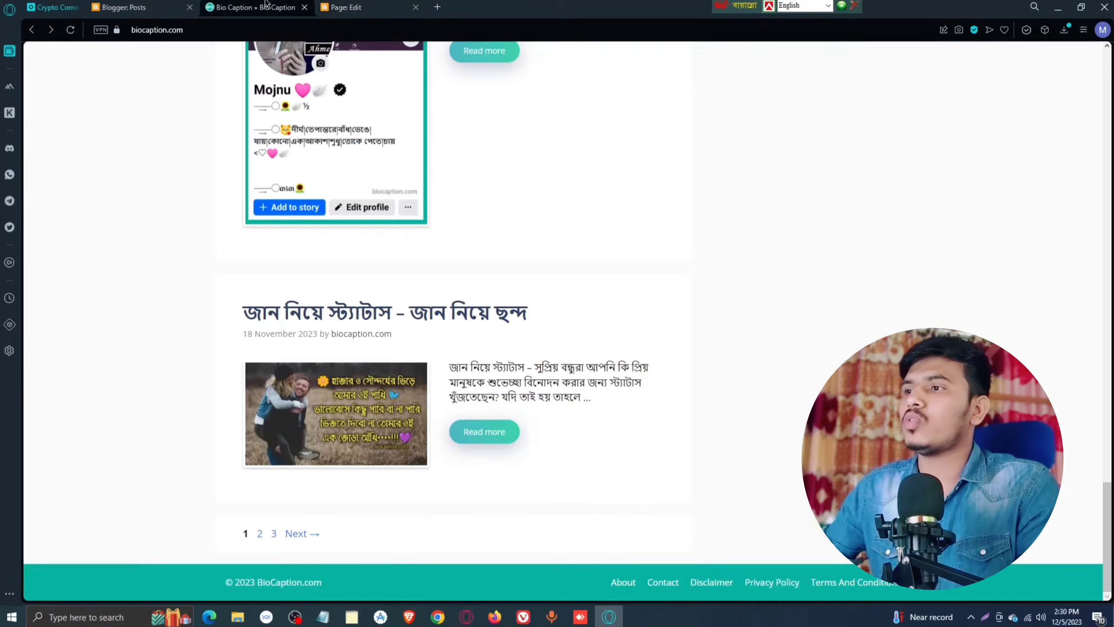
pyautogui.click(631, 585)
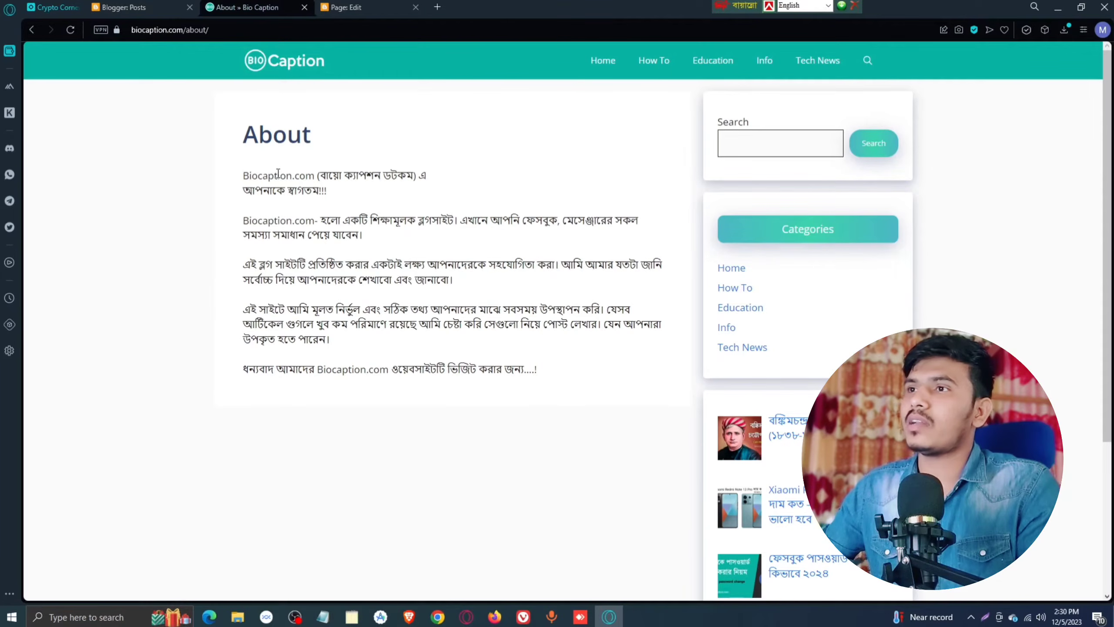
pyautogui.moveTo(243, 173); pyautogui.dragTo(551, 361)
pyautogui.hotkey('ctrl', 'c')
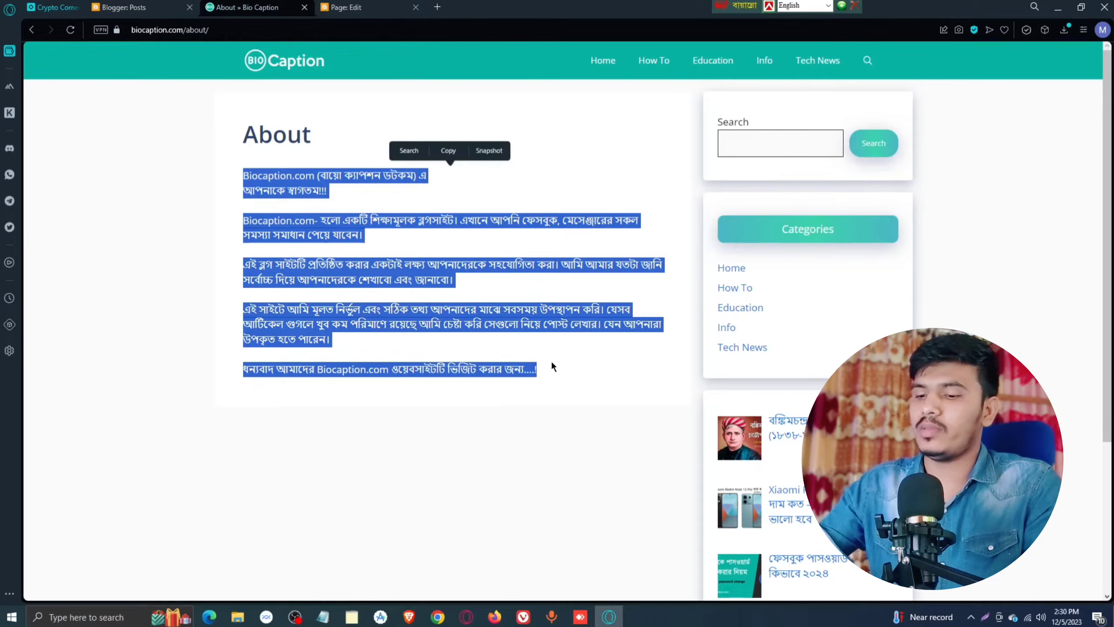
pyautogui.click(132, 8)
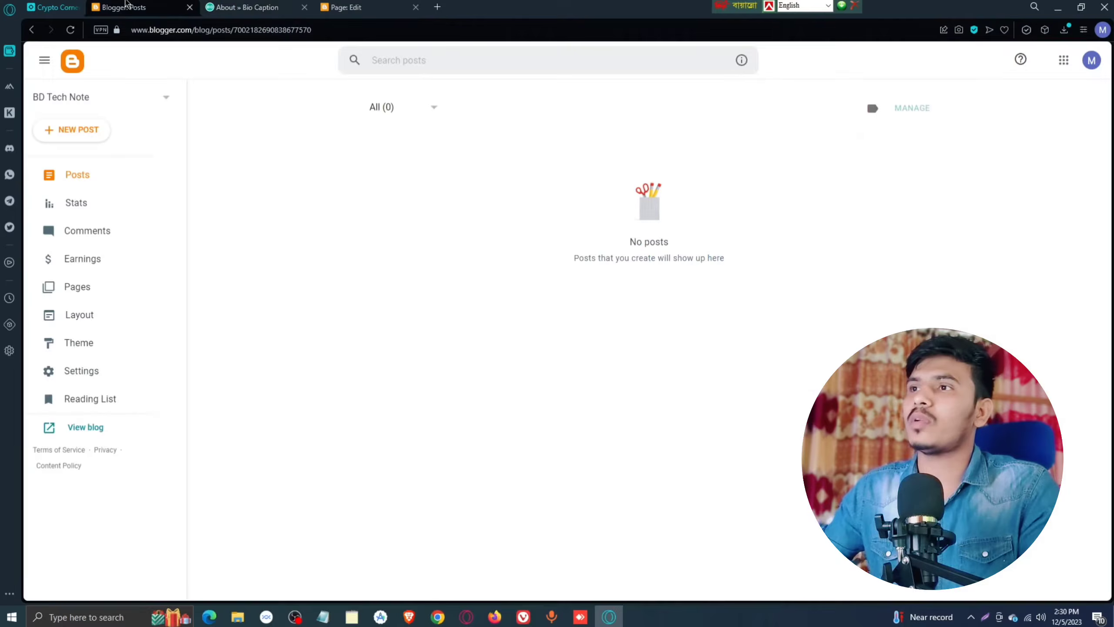
pyautogui.click(346, 8)
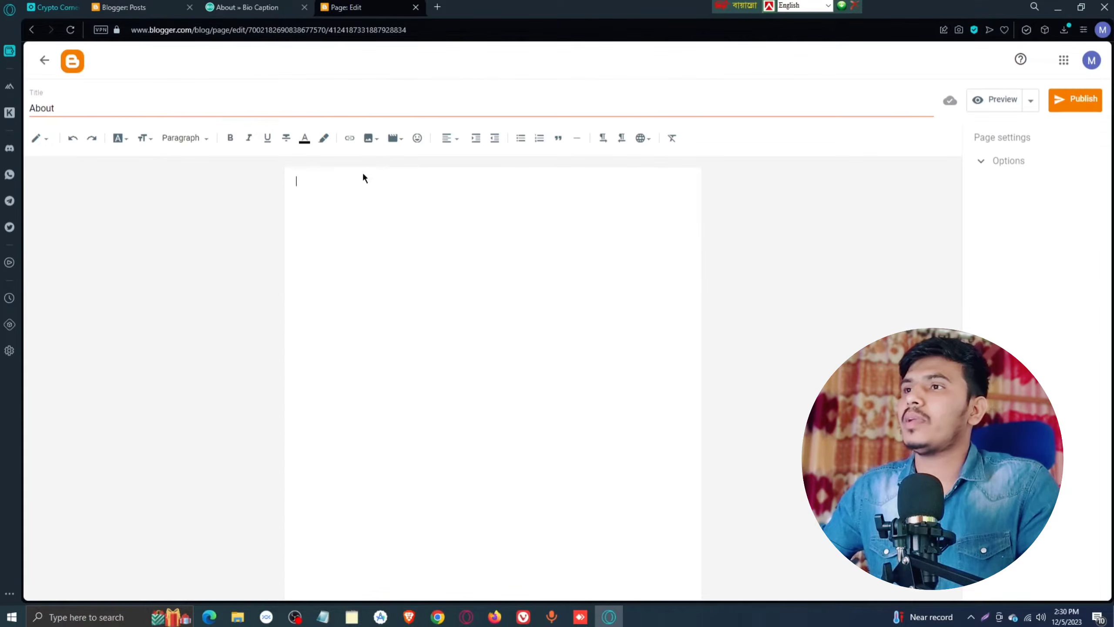
pyautogui.hotkey('ctrl', 'v')
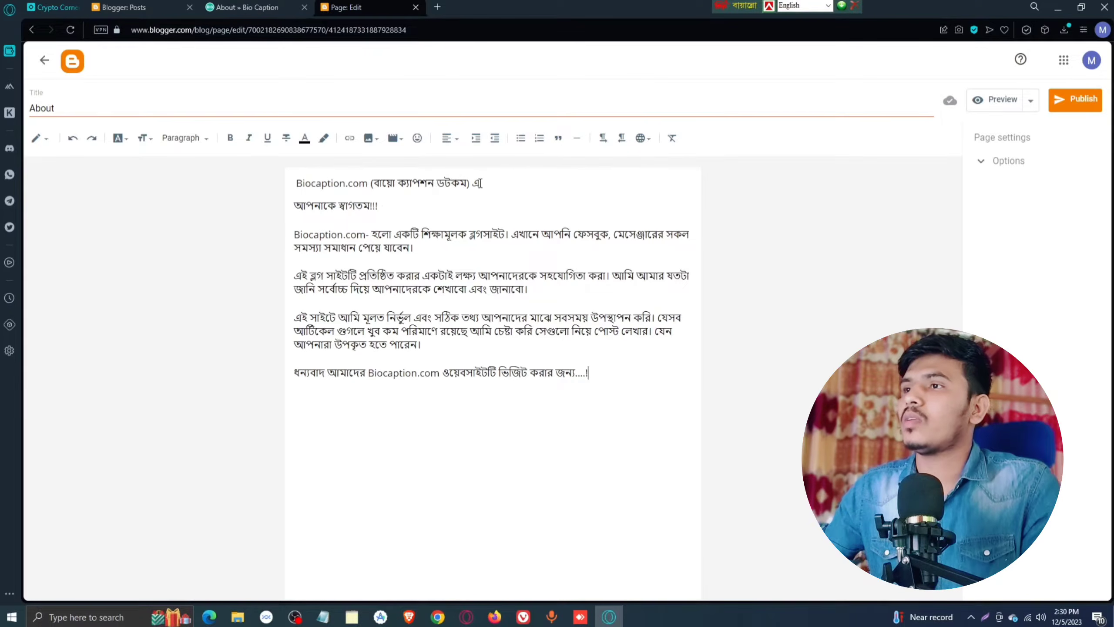
# Step: Replace the Biocaption.com mentions in the pasted text with bdtechnote.blogspot.com and publish the About page
pyautogui.moveTo(481, 184); pyautogui.dragTo(284, 187)
pyautogui.press('BackSpace')
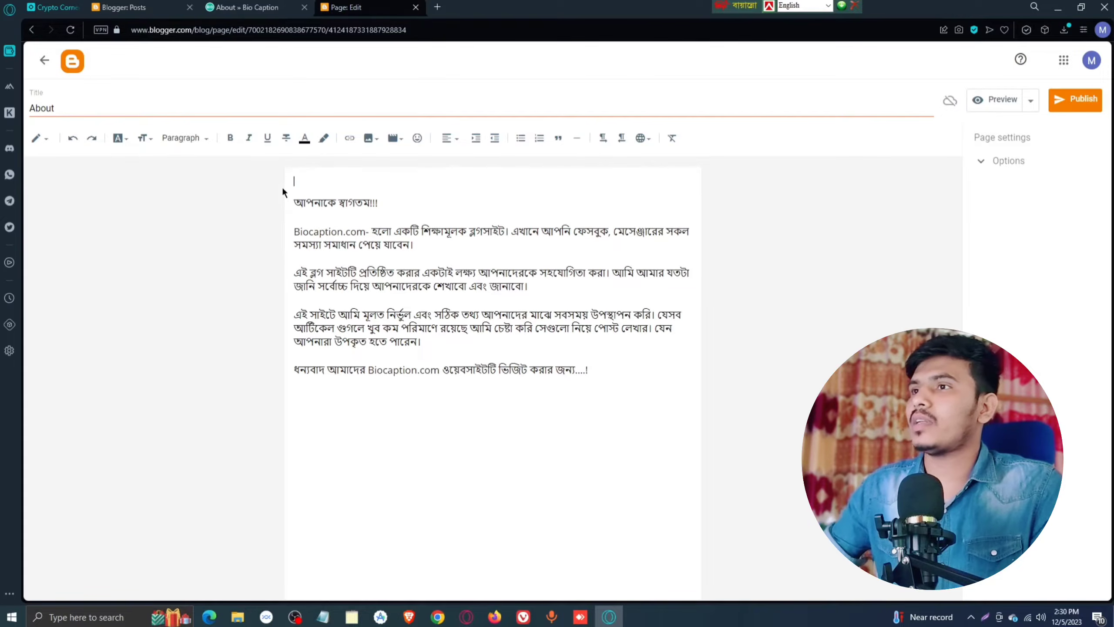
pyautogui.press('Delete')
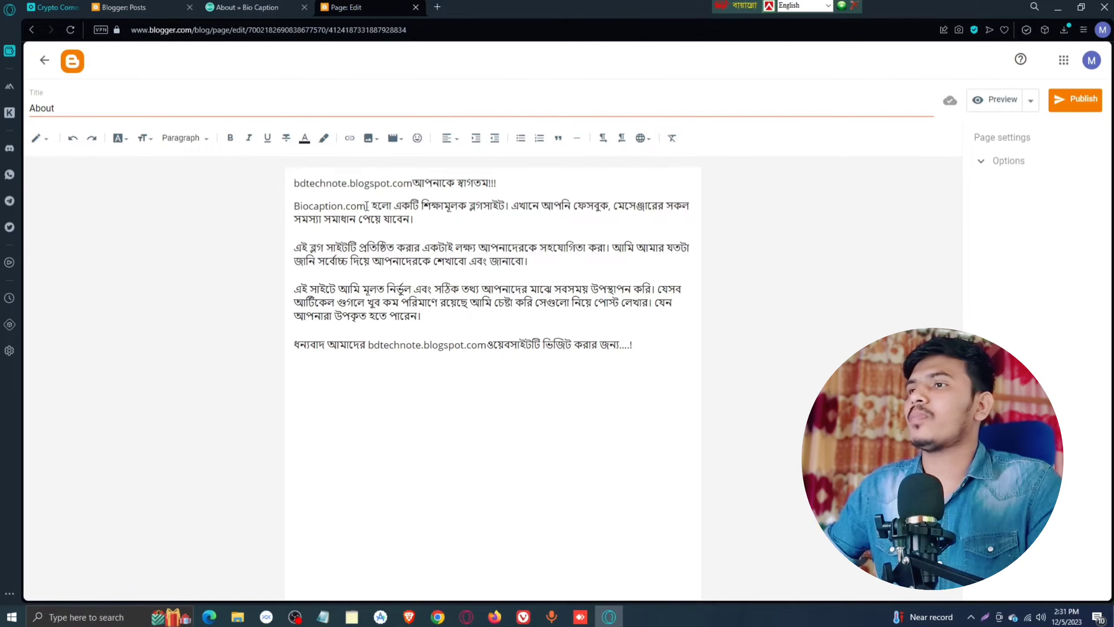
pyautogui.moveTo(367, 206); pyautogui.dragTo(268, 200)
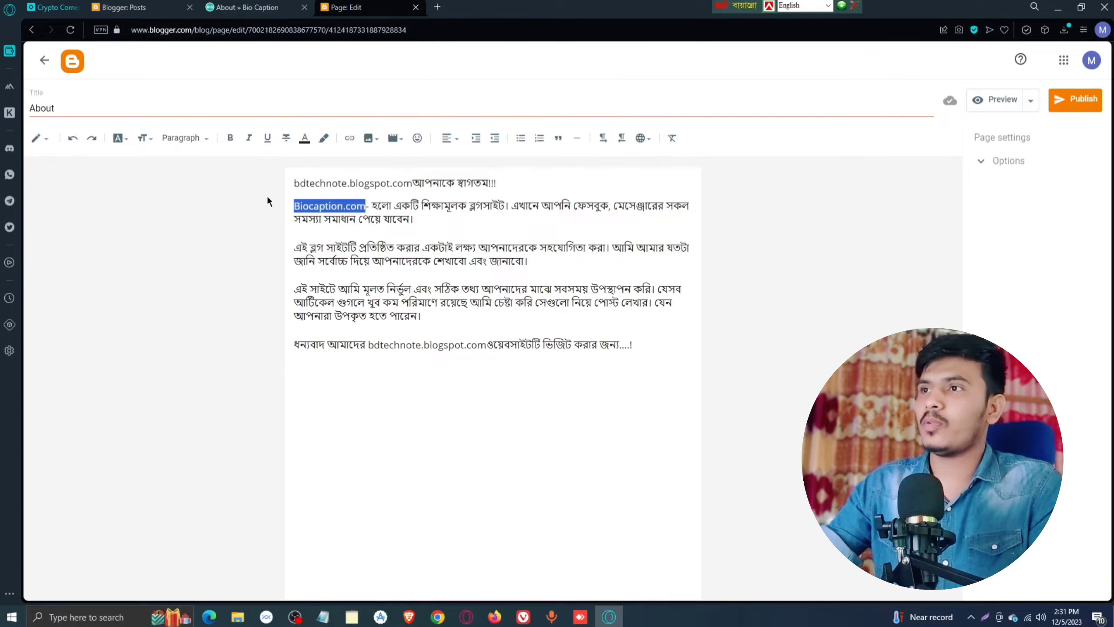
pyautogui.write('bdtechnote.blogspot.com')
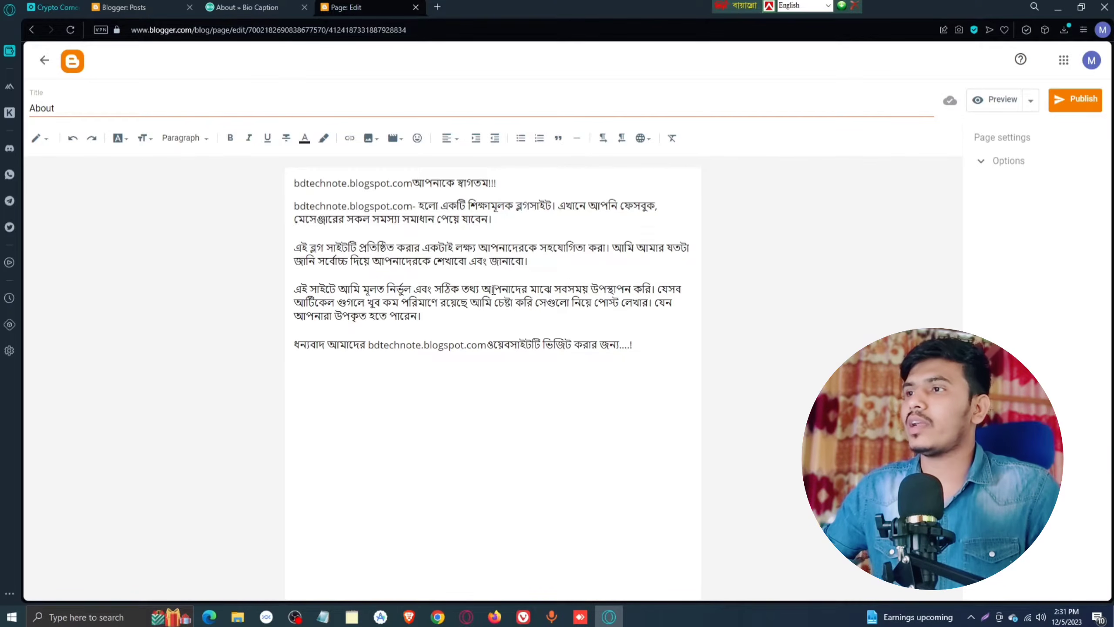
pyautogui.click(1067, 104)
pyautogui.click(611, 346)
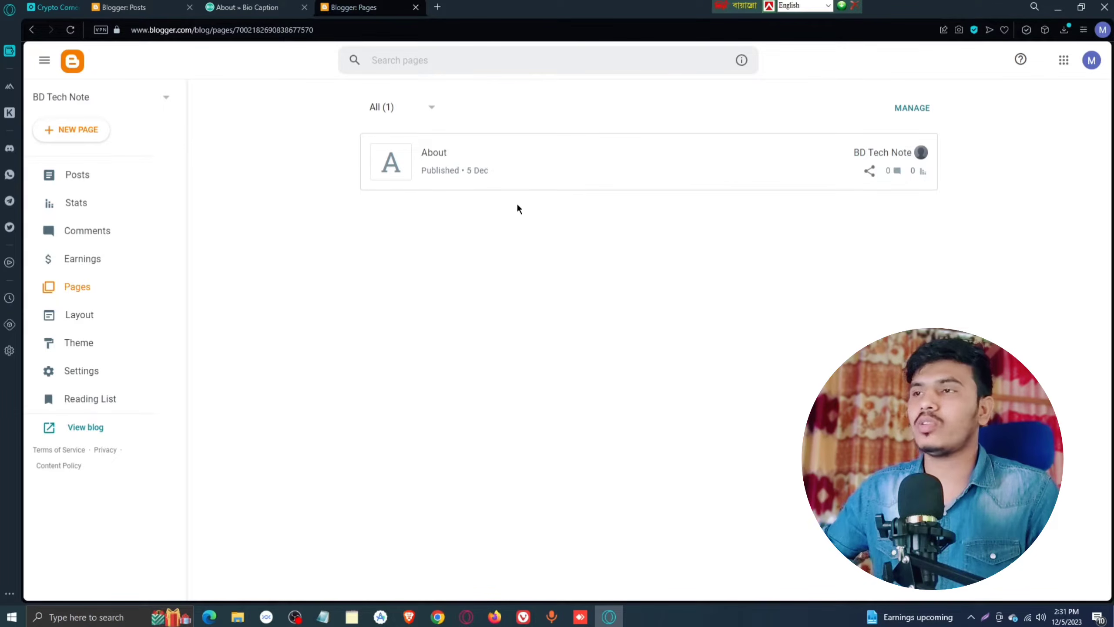
# Step: Create another new page on the BD Tech Note blog and title it Contact
pyautogui.click(77, 133)
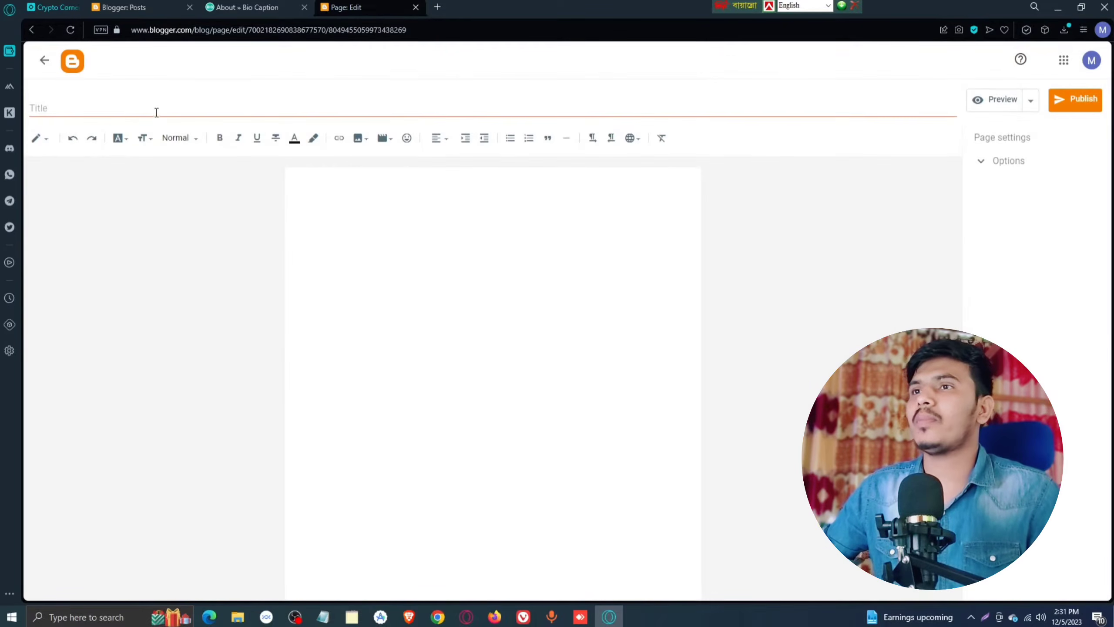
pyautogui.click(159, 105)
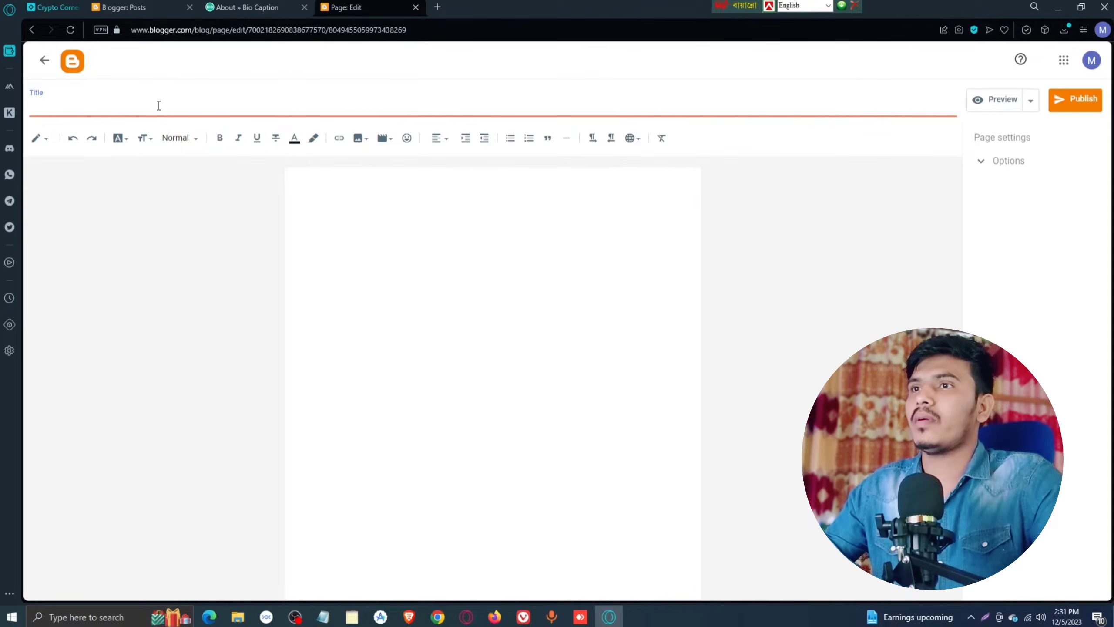
pyautogui.write('Contact')
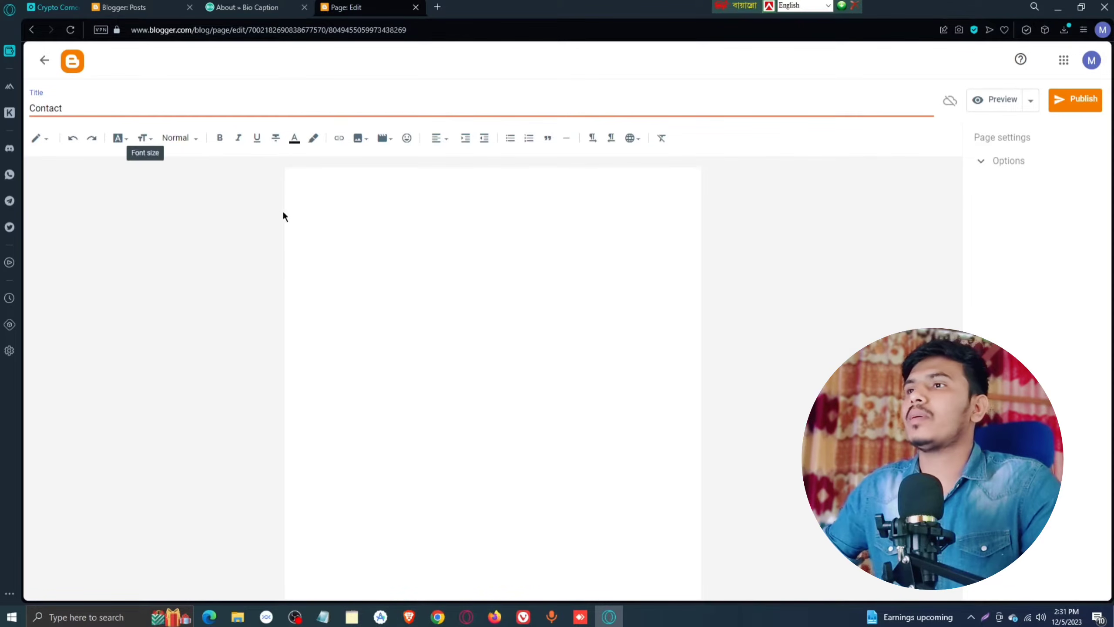
pyautogui.click(301, 179)
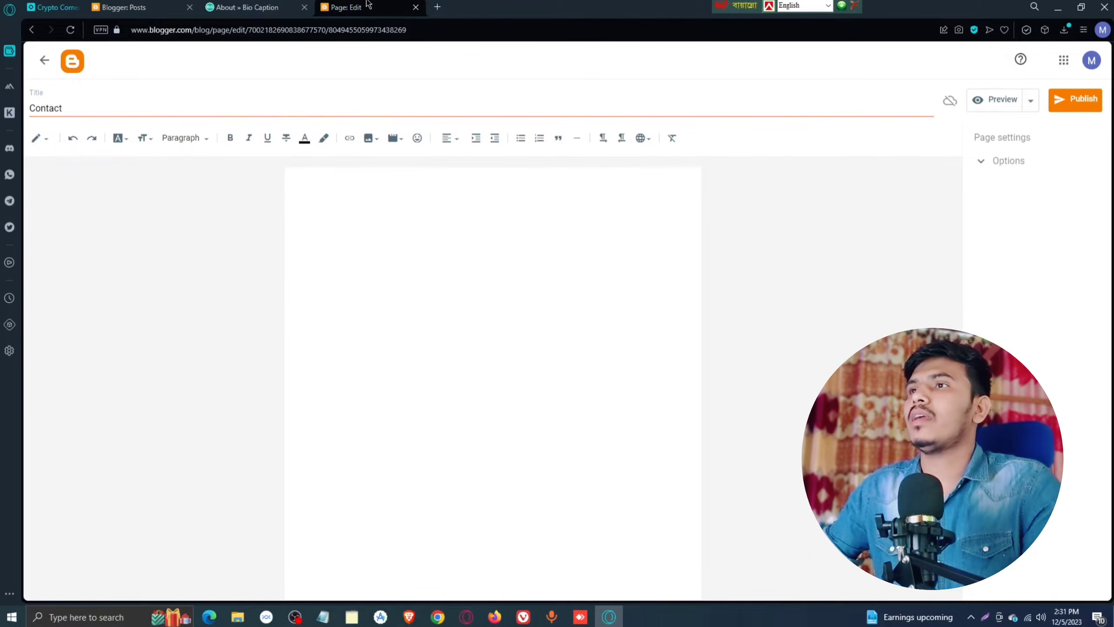
# Step: Copy the body text of Bio Caption's Contact page, including its e-mail line, and paste it into the new page's body
pyautogui.click(286, 9)
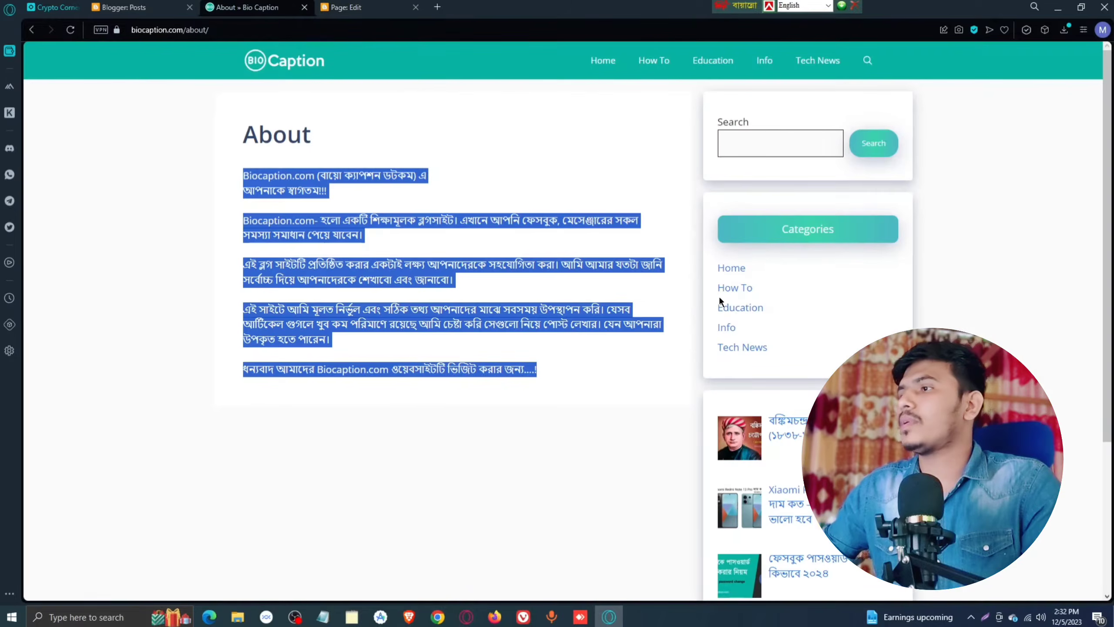
pyautogui.scroll(-5, 721, 299)
pyautogui.click(663, 582)
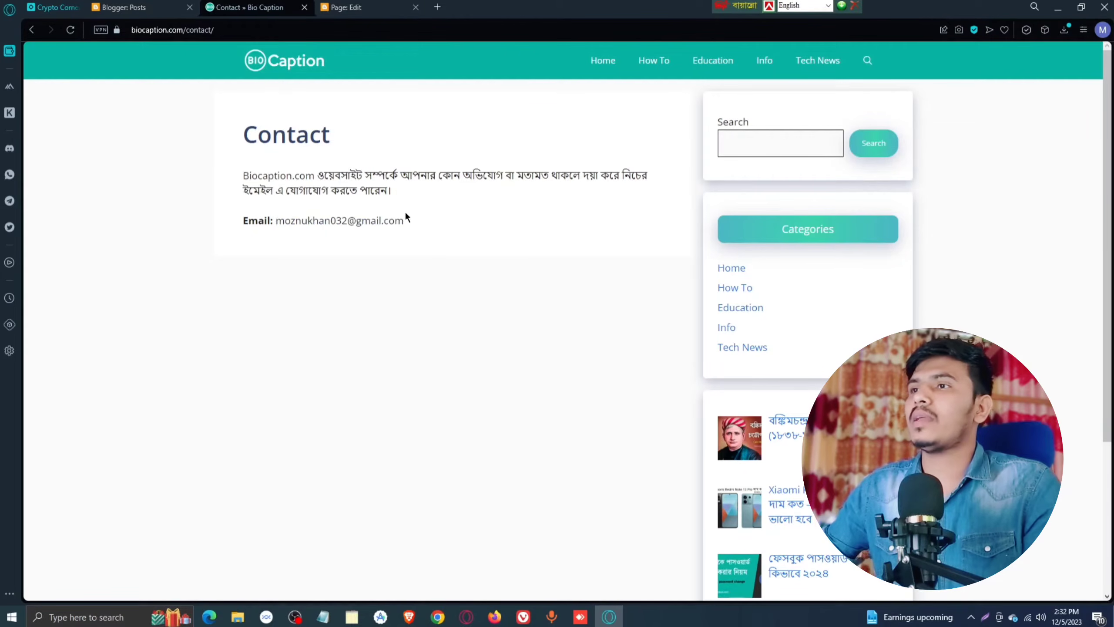
pyautogui.moveTo(405, 217); pyautogui.dragTo(206, 150)
pyautogui.click(246, 244)
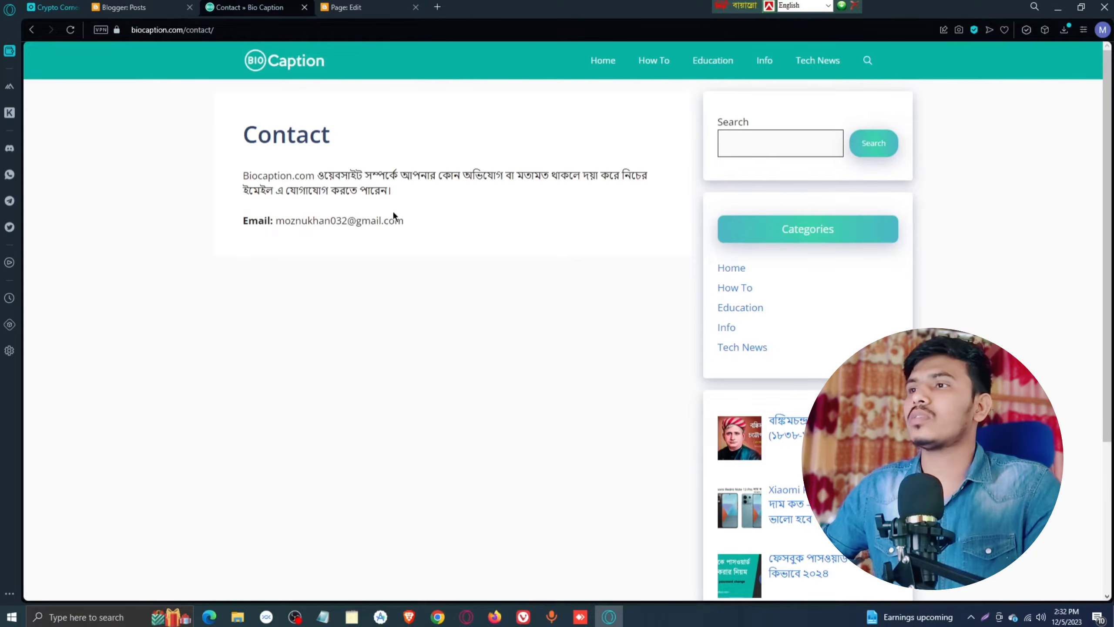
pyautogui.moveTo(403, 220); pyautogui.dragTo(241, 169)
pyautogui.hotkey('ctrl', 'c')
pyautogui.click(340, 7)
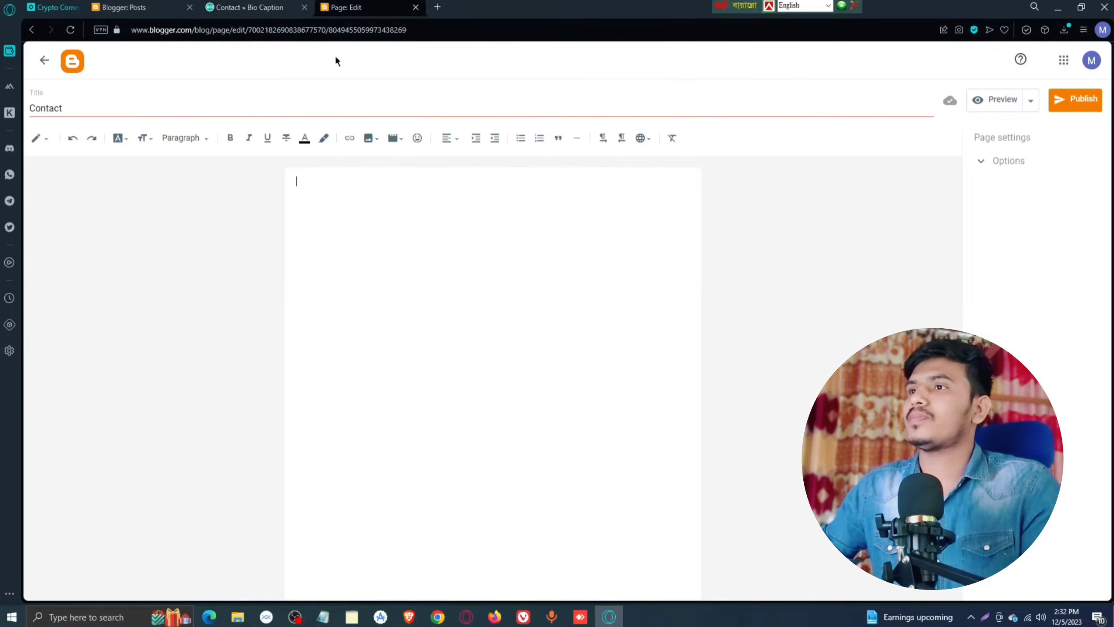
pyautogui.hotkey('ctrl', 'v')
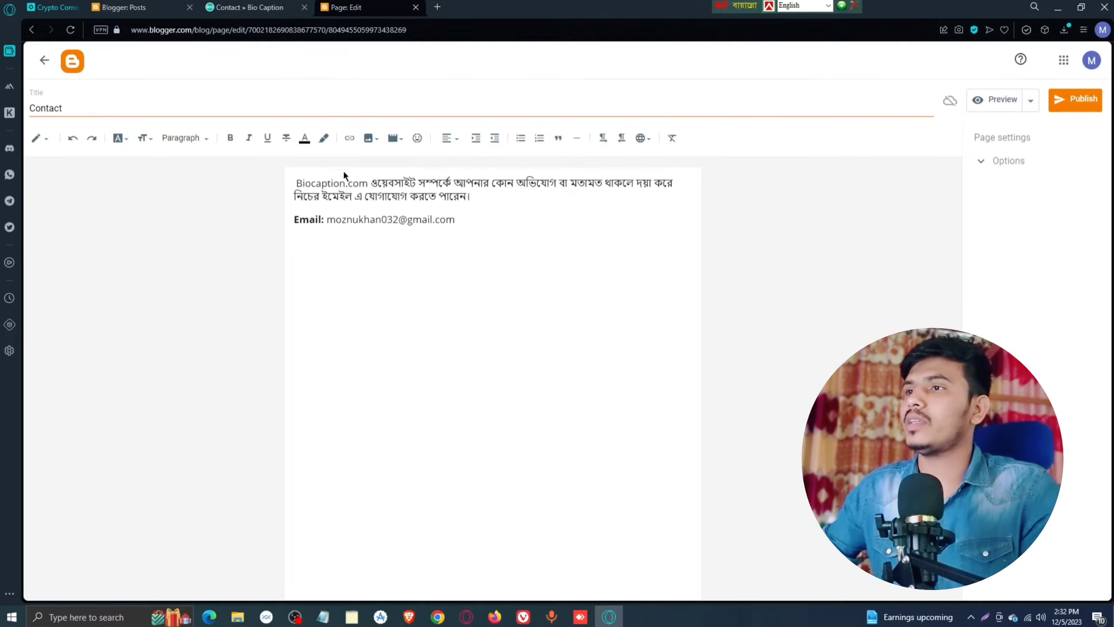
# Step: Replace the pasted site name with bdtechnote.blogspot.com and the e-mail with the blog's own contact address, and publish the Contact page
pyautogui.moveTo(327, 219); pyautogui.dragTo(480, 224)
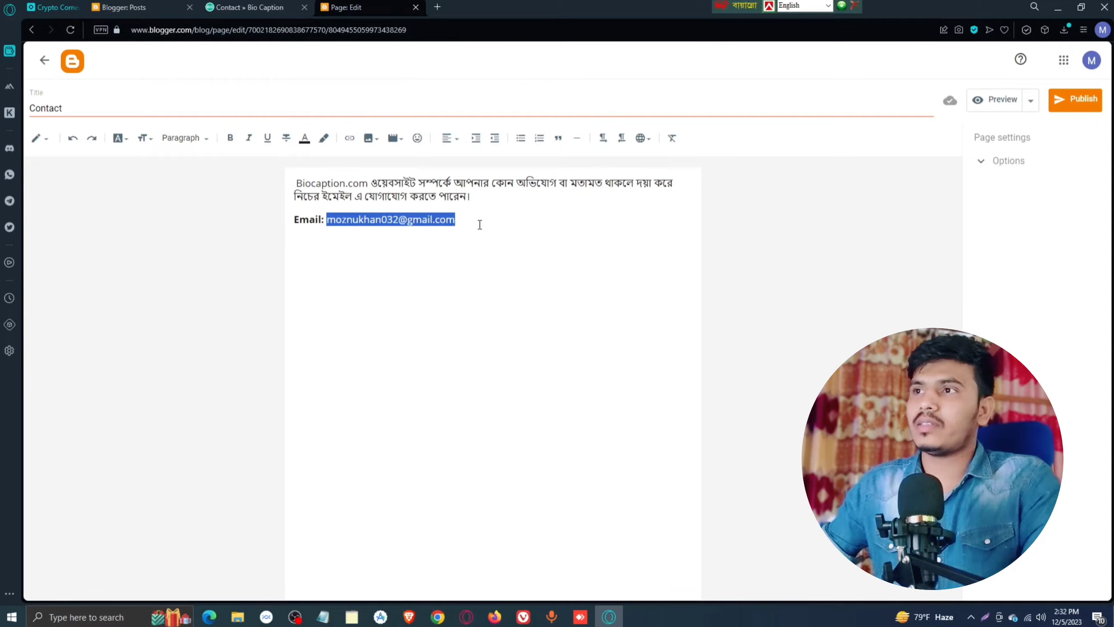
pyautogui.click(475, 219)
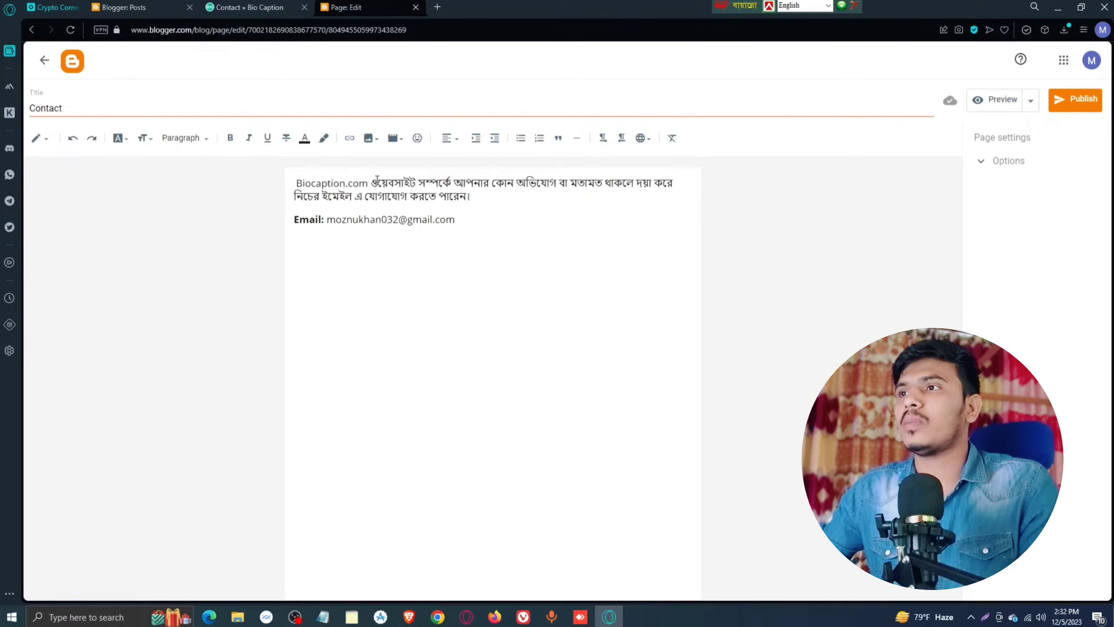
pyautogui.moveTo(369, 182); pyautogui.dragTo(291, 185)
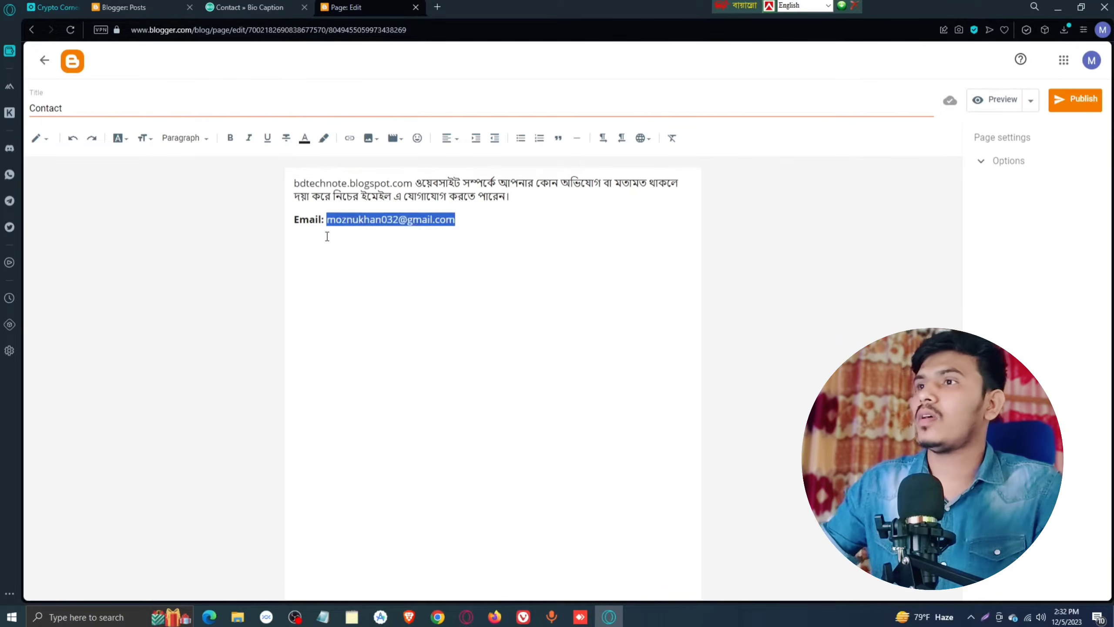
pyautogui.hotkey('ctrl', 'v')
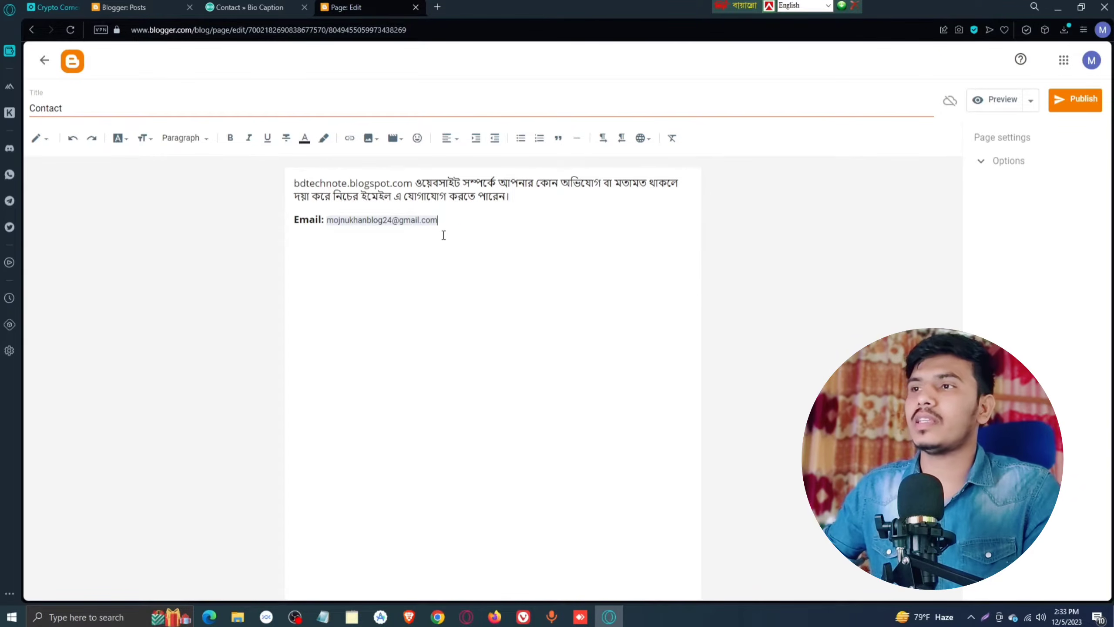
pyautogui.click(1080, 100)
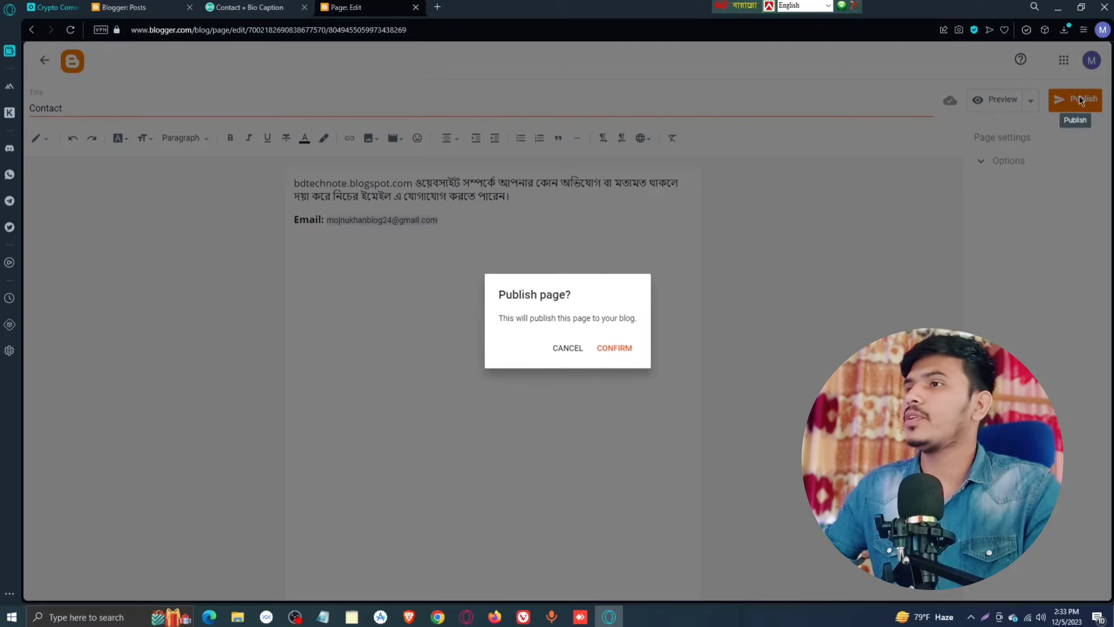
pyautogui.click(608, 349)
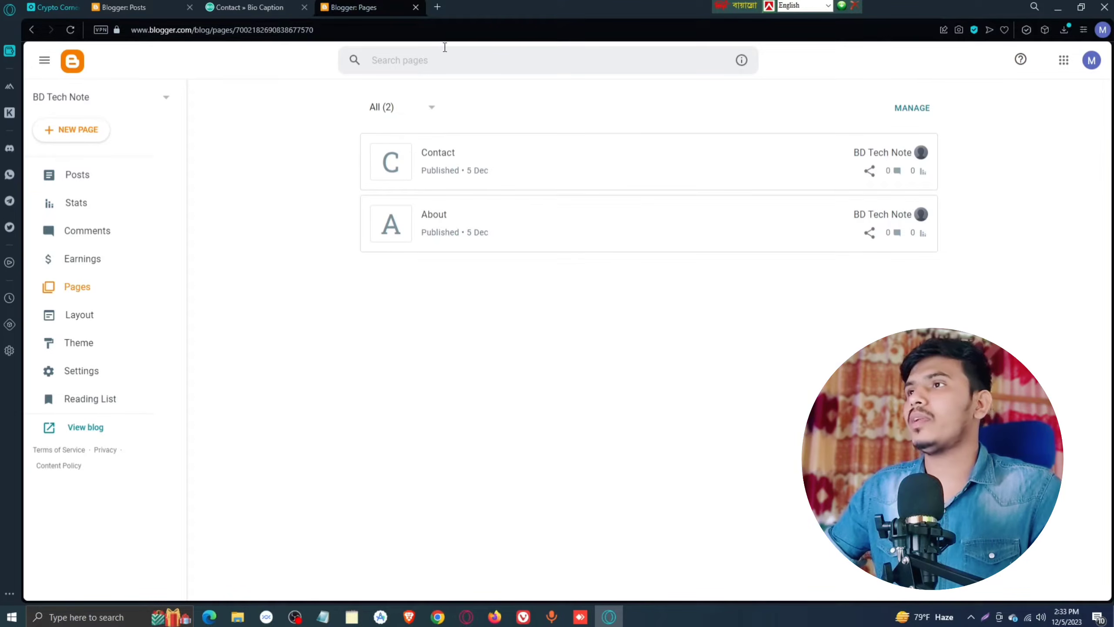
# Step: Search the web in a new tab for "privacy policy generator for blogger" and open the privacypolicygenerator.info result
pyautogui.click(438, 7)
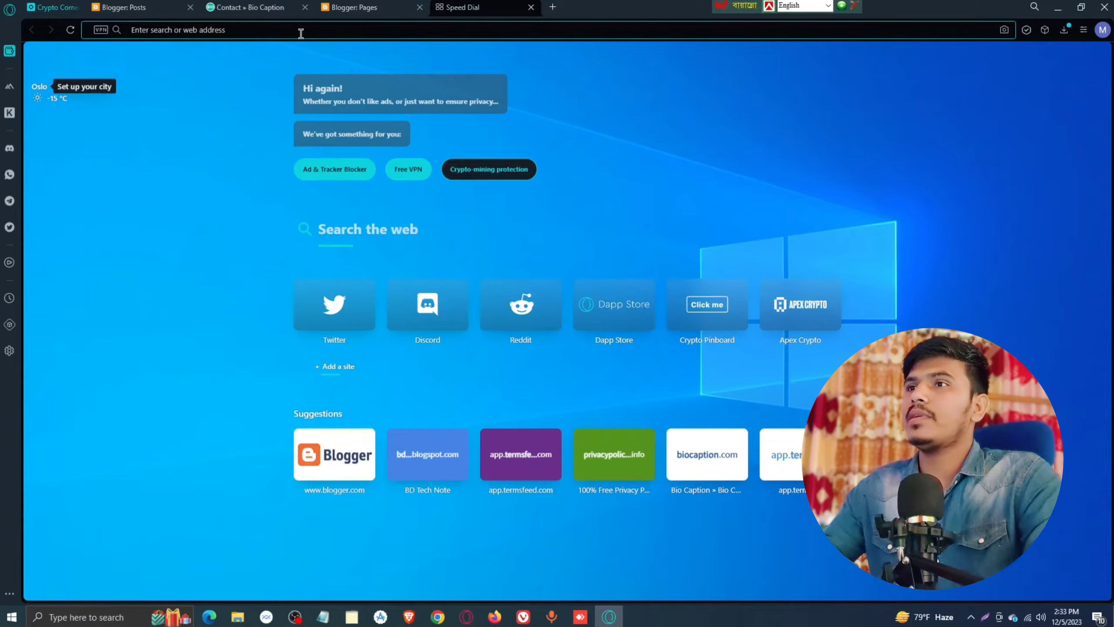
pyautogui.write('pr')
pyautogui.press('Right')
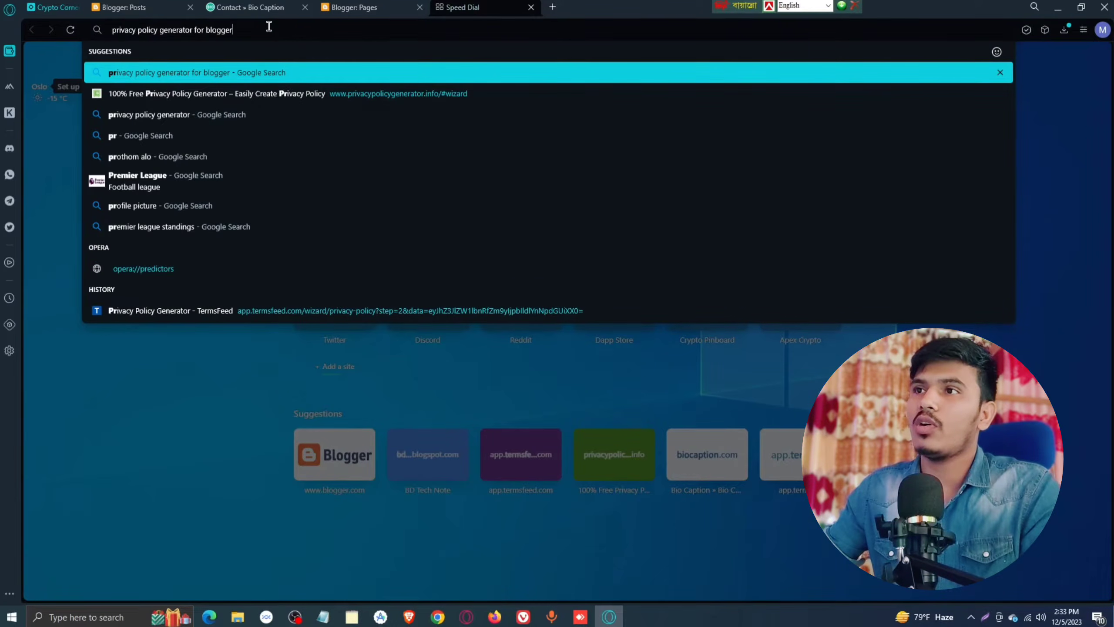
pyautogui.press('Return')
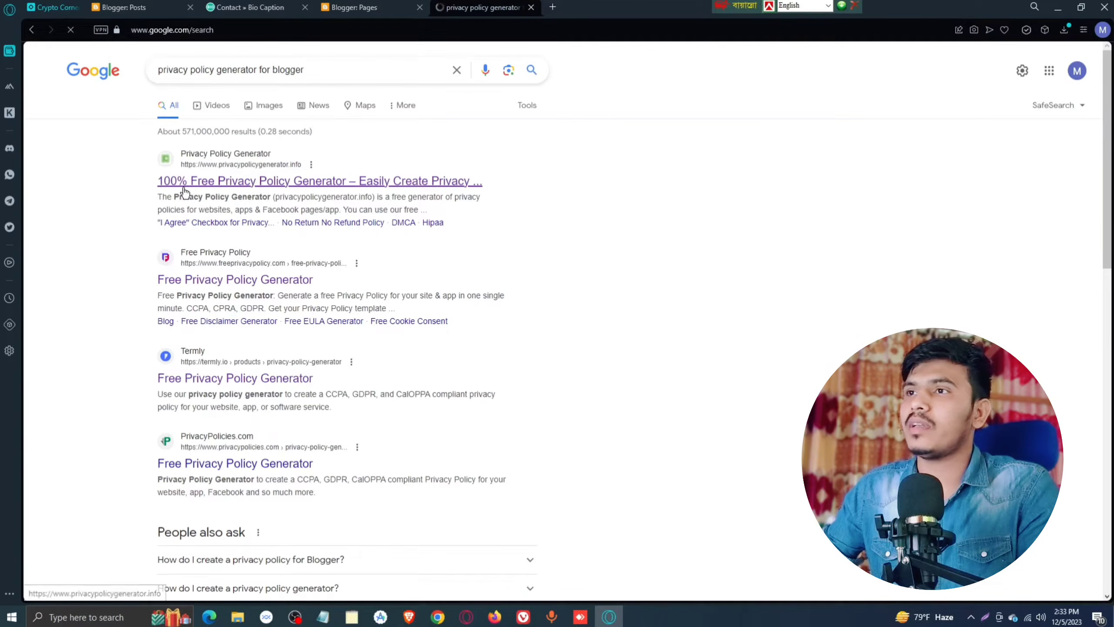
pyautogui.click(230, 174)
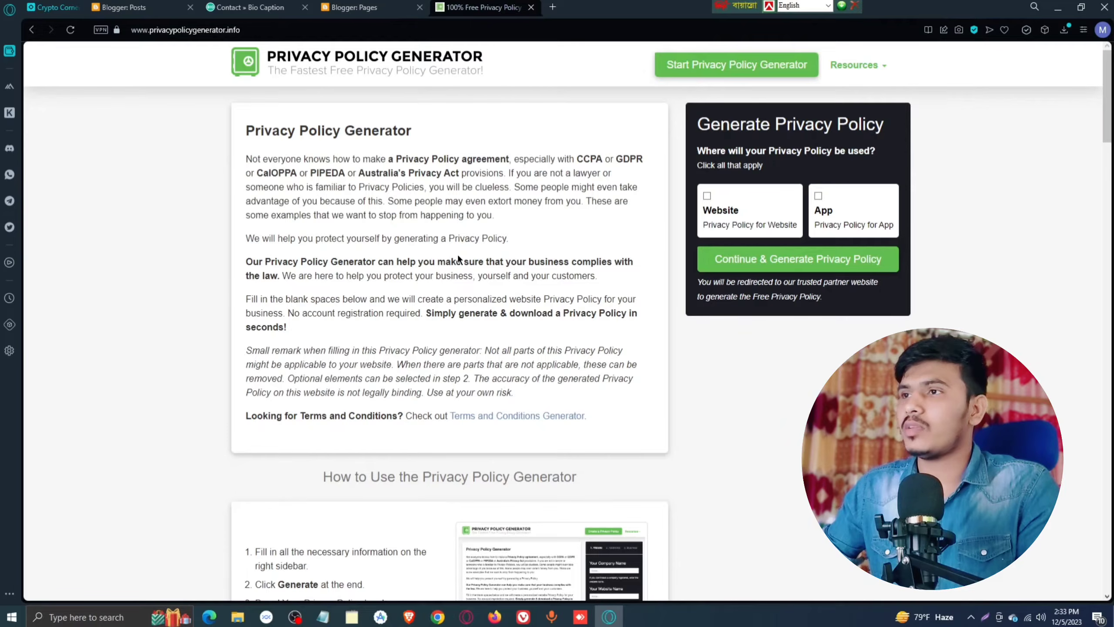
# Step: Choose a privacy policy for a Website and continue to the policy generation form
pyautogui.scroll(-9, 478, 272)
pyautogui.scroll(9, 498, 294)
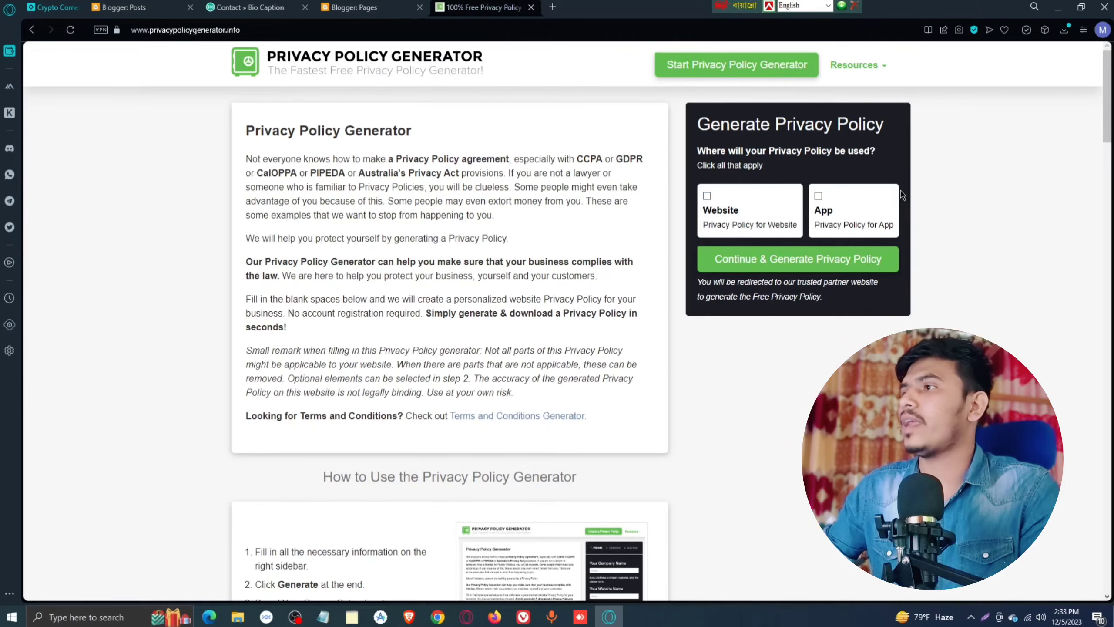
pyautogui.click(707, 196)
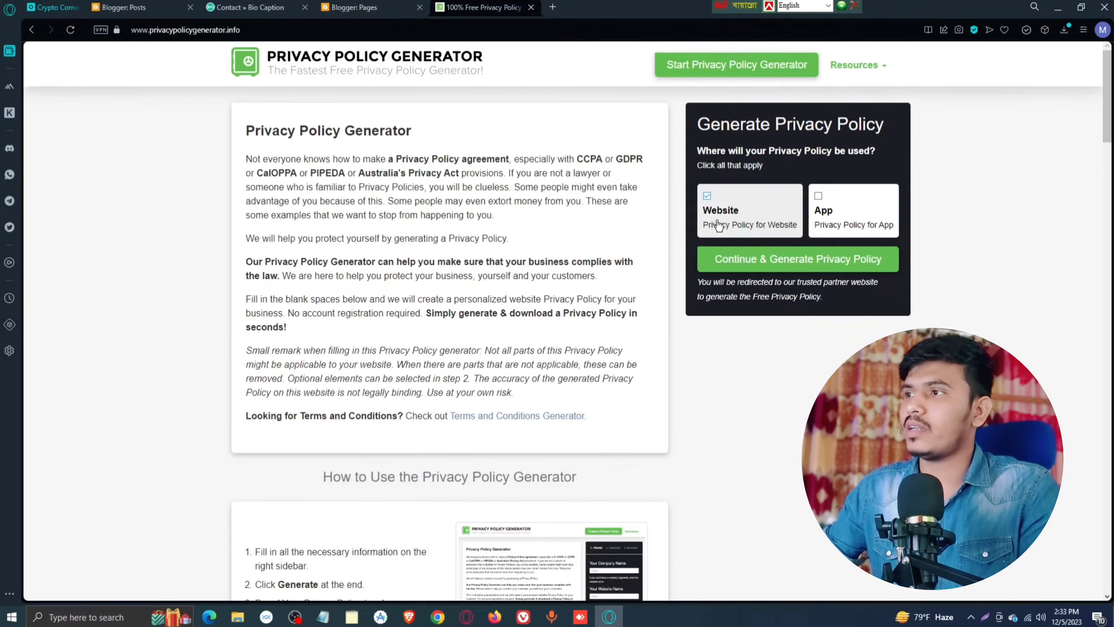
pyautogui.click(744, 259)
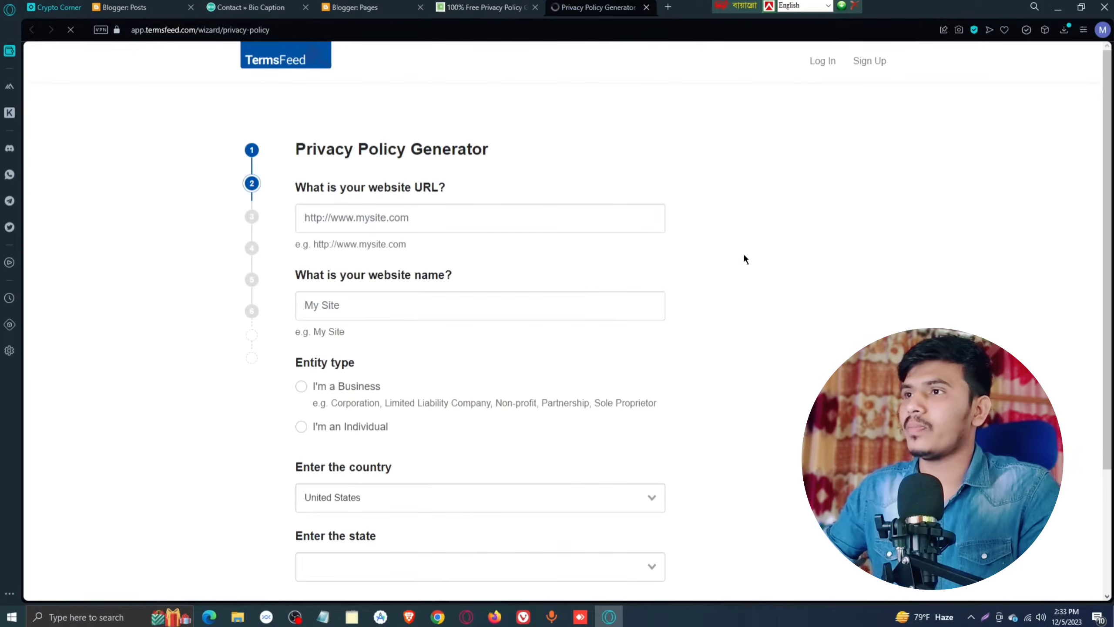
pyautogui.click(380, 223)
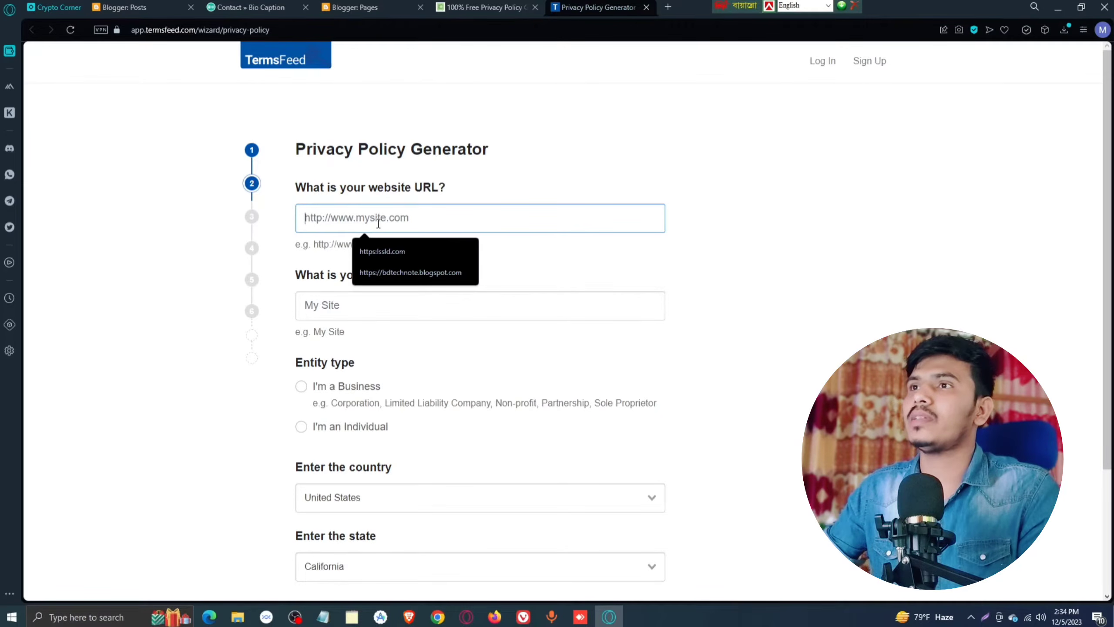
pyautogui.click(129, 9)
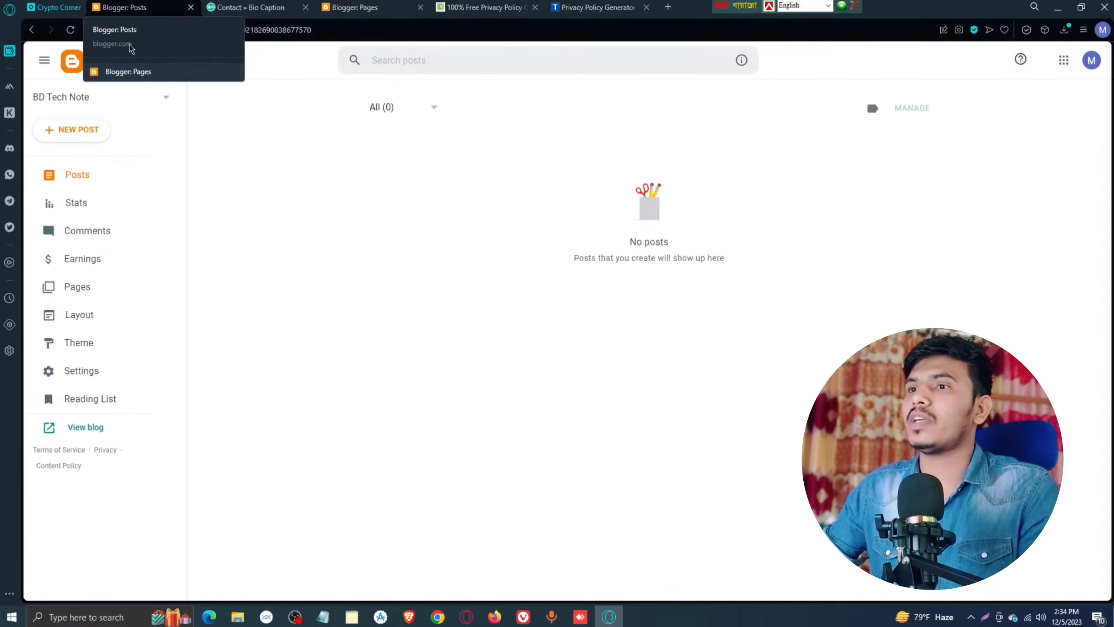
pyautogui.click(91, 430)
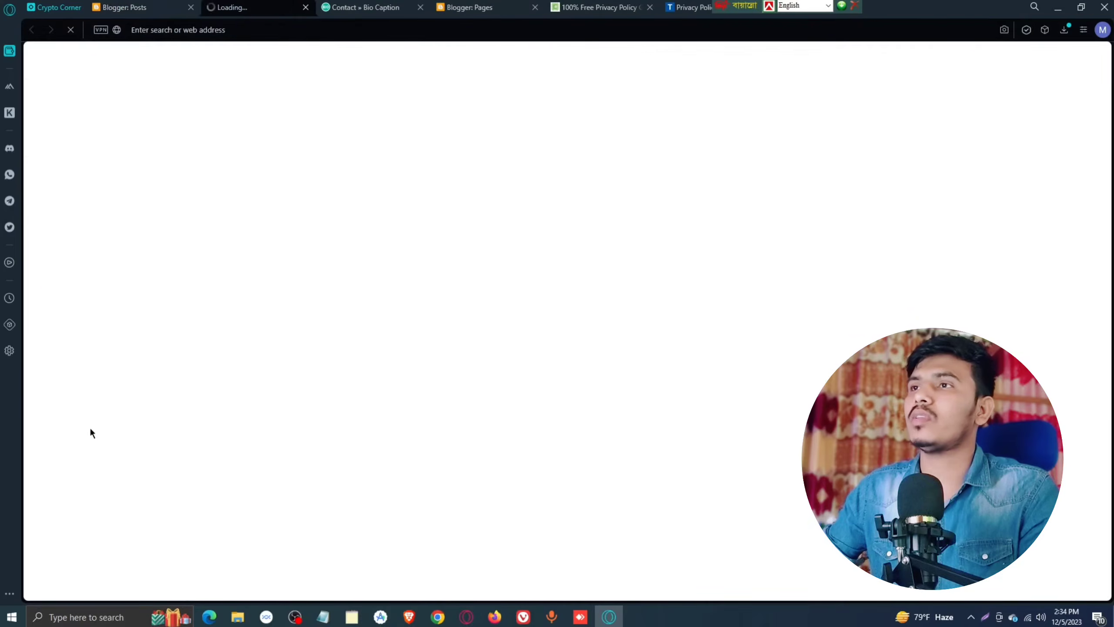
pyautogui.click(166, 29)
pyautogui.hotkey('ctrl', 'c')
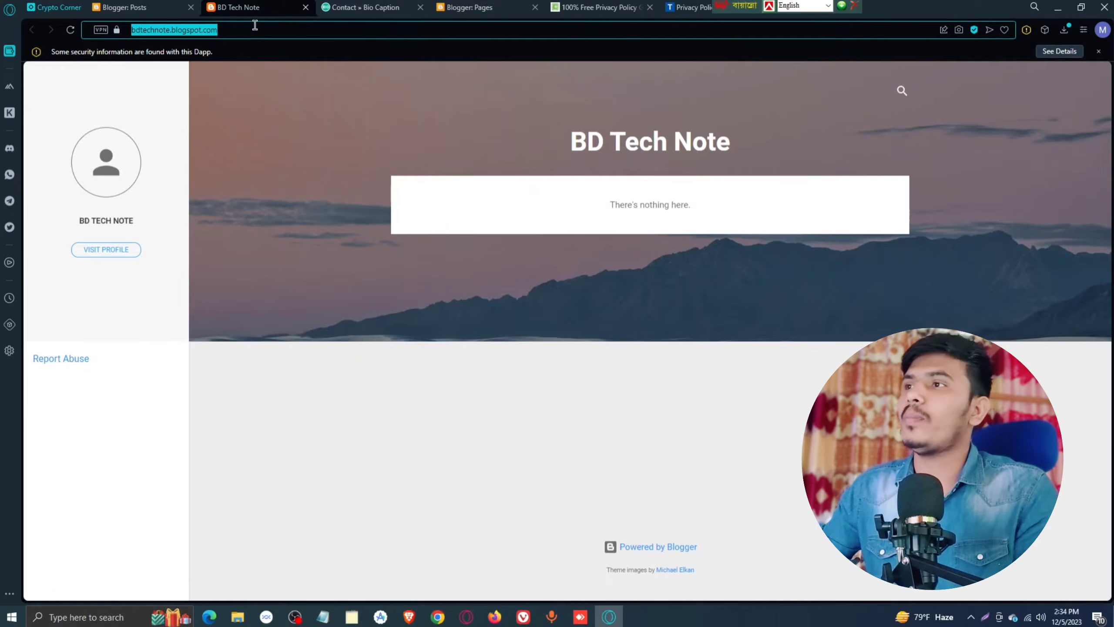
pyautogui.click(170, 5)
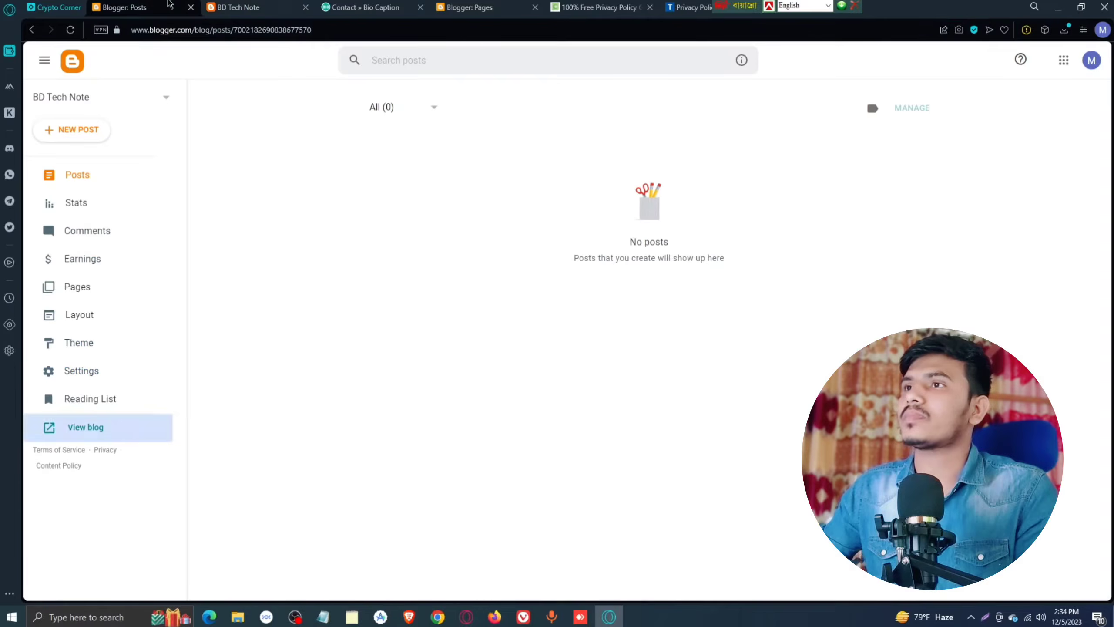
pyautogui.click(689, 7)
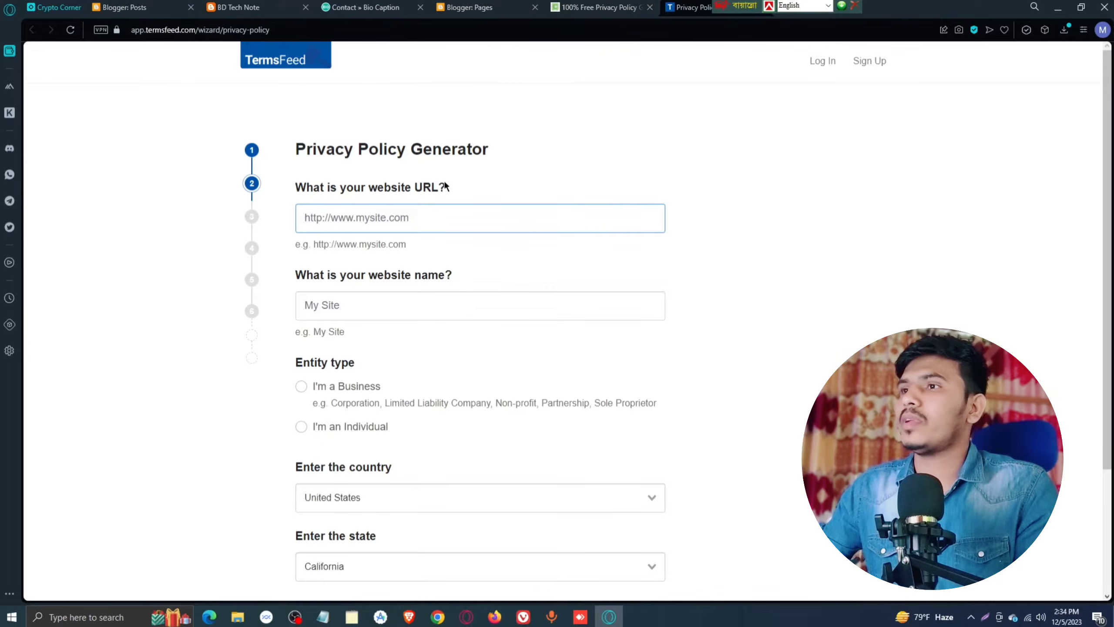
pyautogui.click(349, 218)
pyautogui.hotkey('ctrl', 'v')
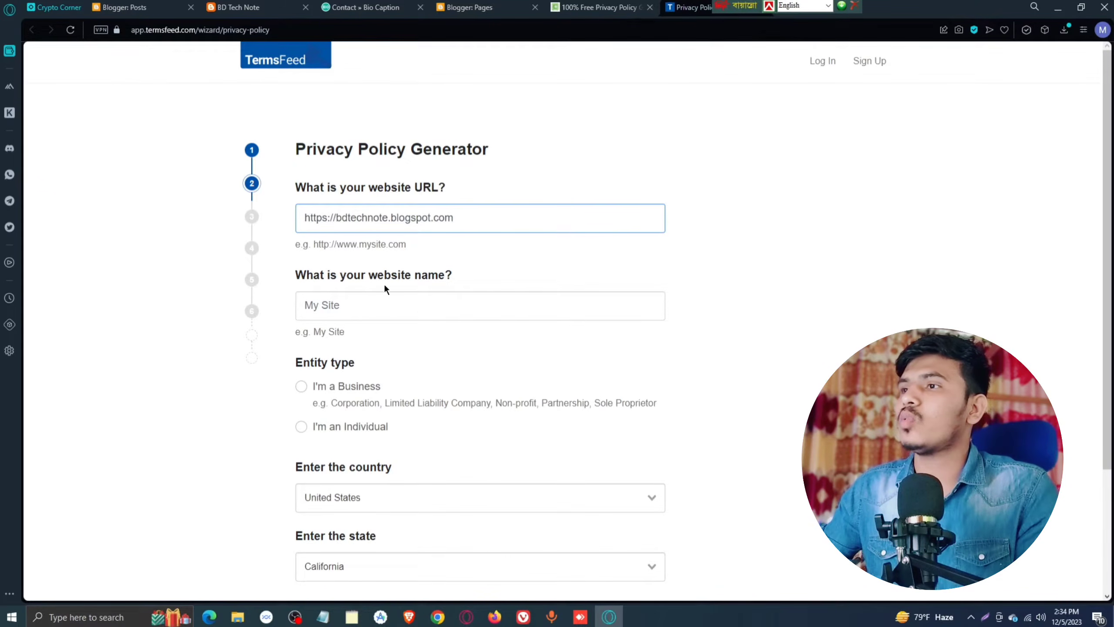
# Step: Set the website name to BD Tech Note and the entity type to I'm an Individual
pyautogui.click(358, 311)
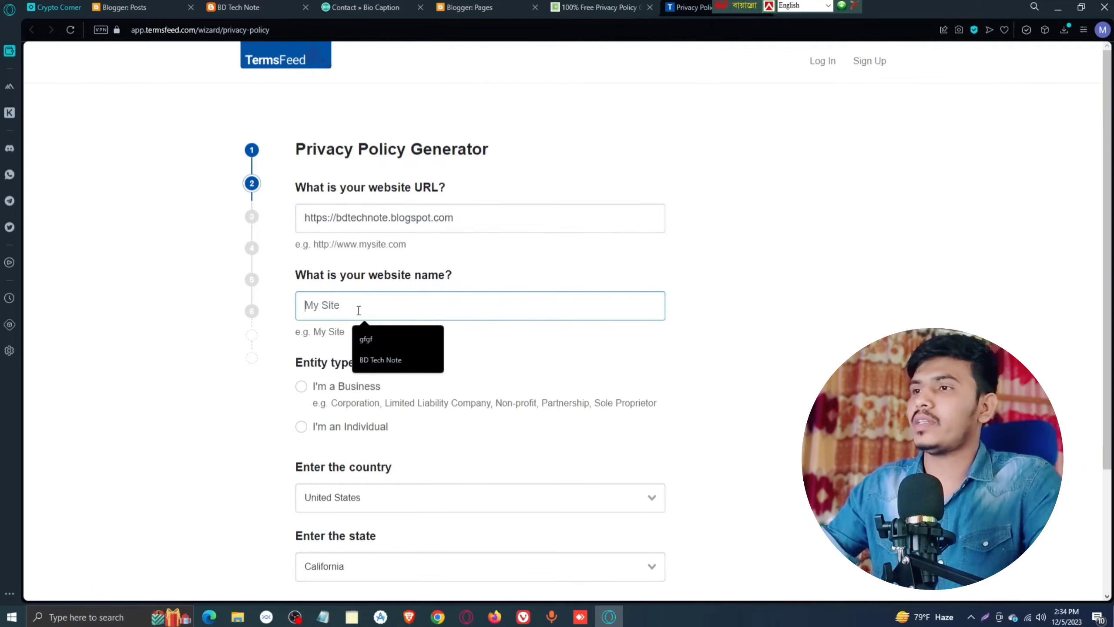
pyautogui.click(379, 361)
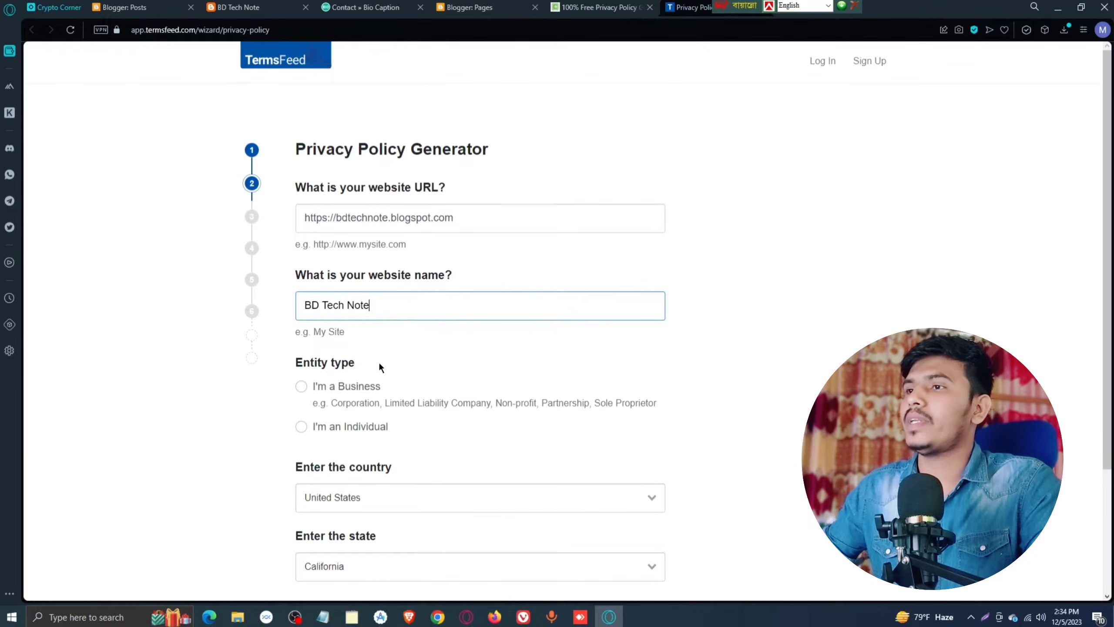
pyautogui.scroll(-3, 312, 392)
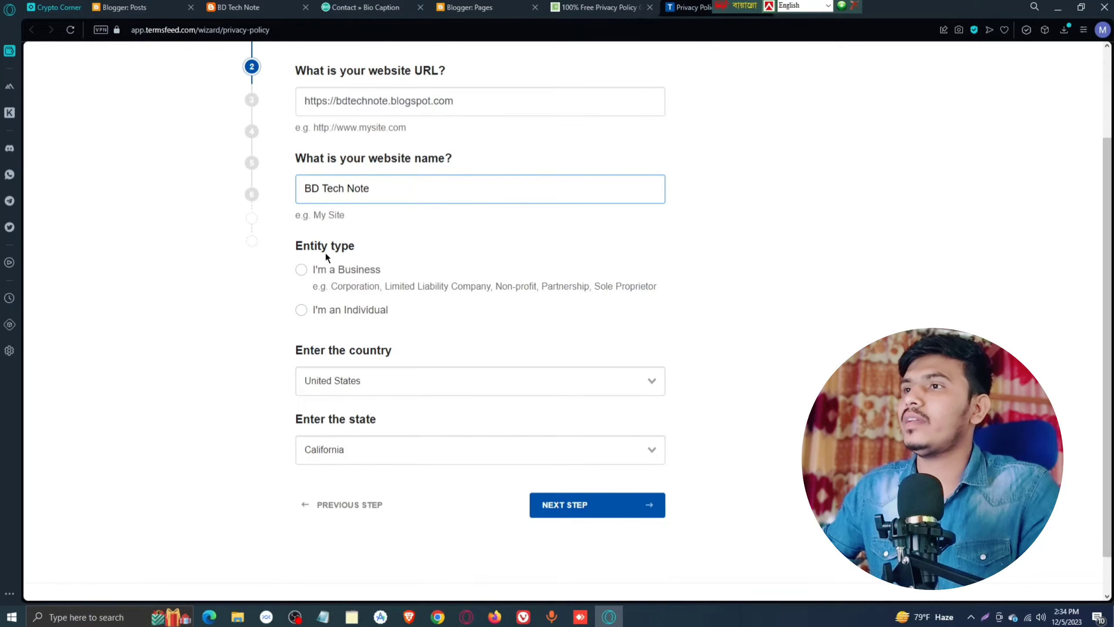
pyautogui.click(300, 310)
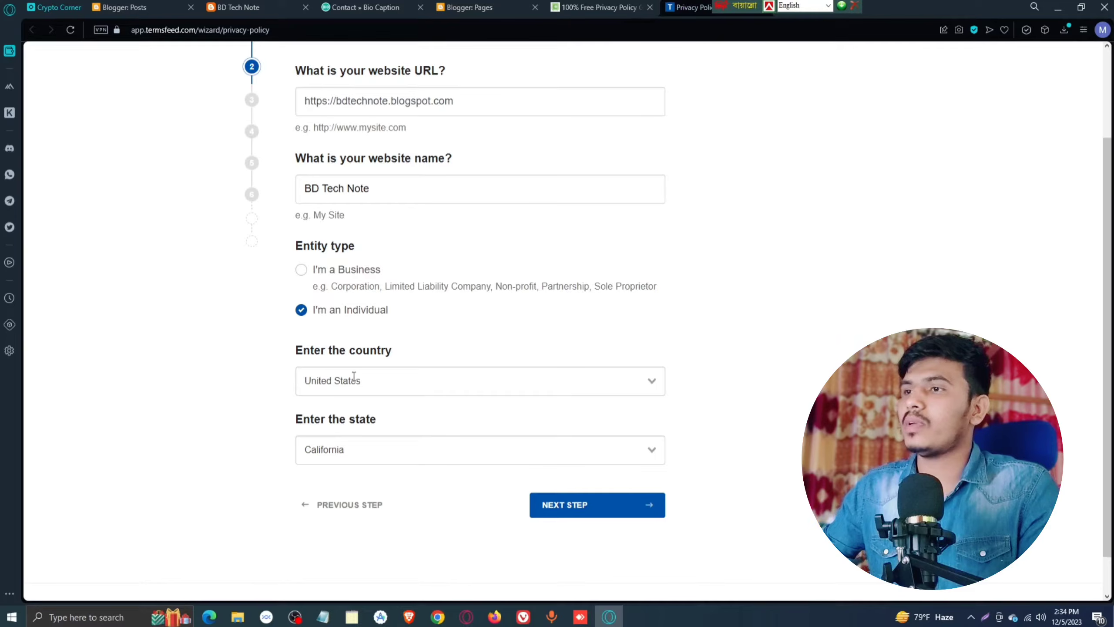
# Step: Set the country to Bangladesh in the privacy policy form and proceed to the personal information question
pyautogui.click(415, 378)
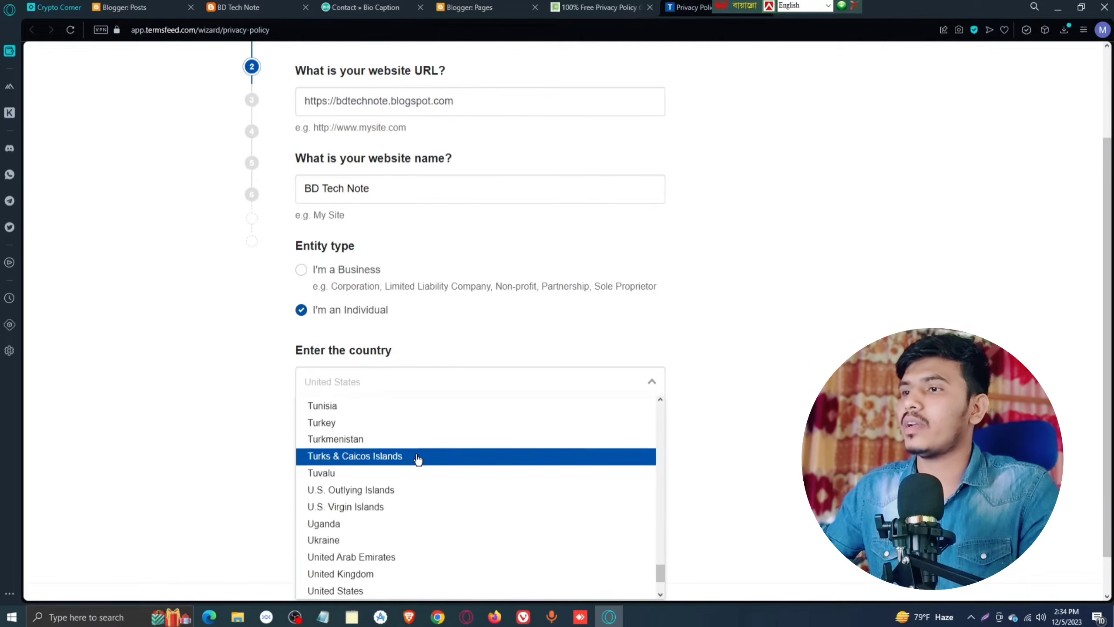
pyautogui.scroll(15, 416, 458)
pyautogui.scroll(20, 419, 459)
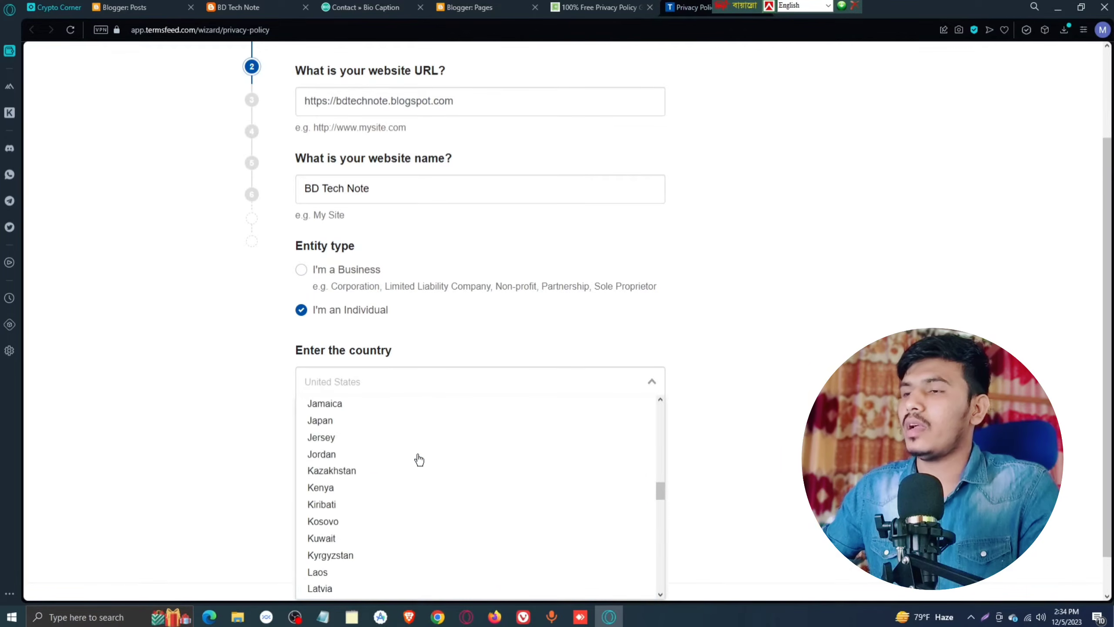
pyautogui.scroll(20, 419, 458)
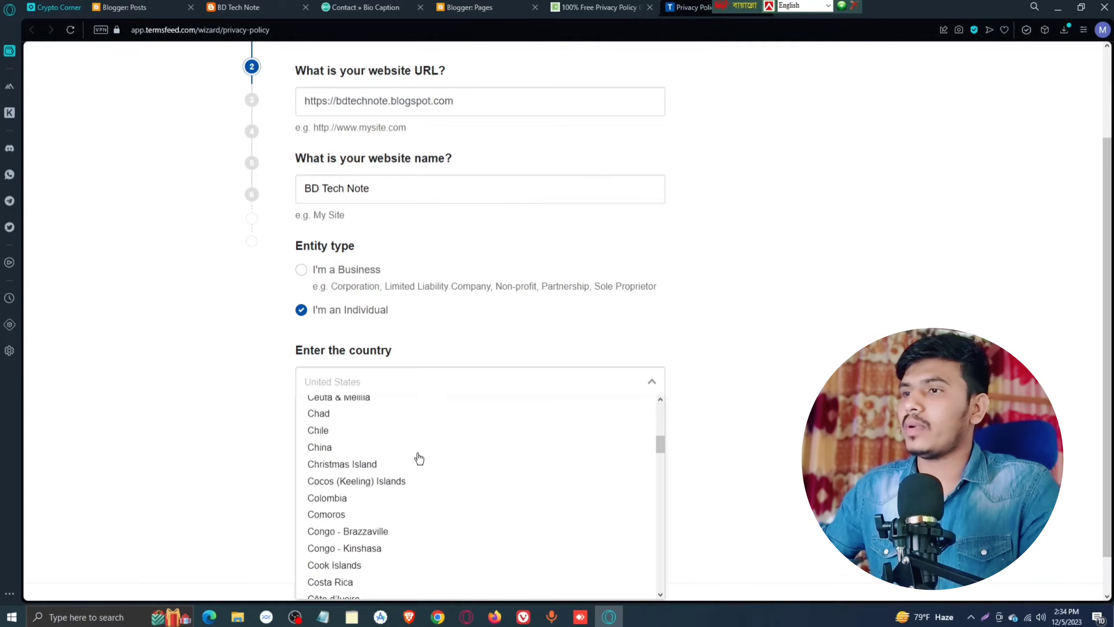
pyautogui.click(360, 472)
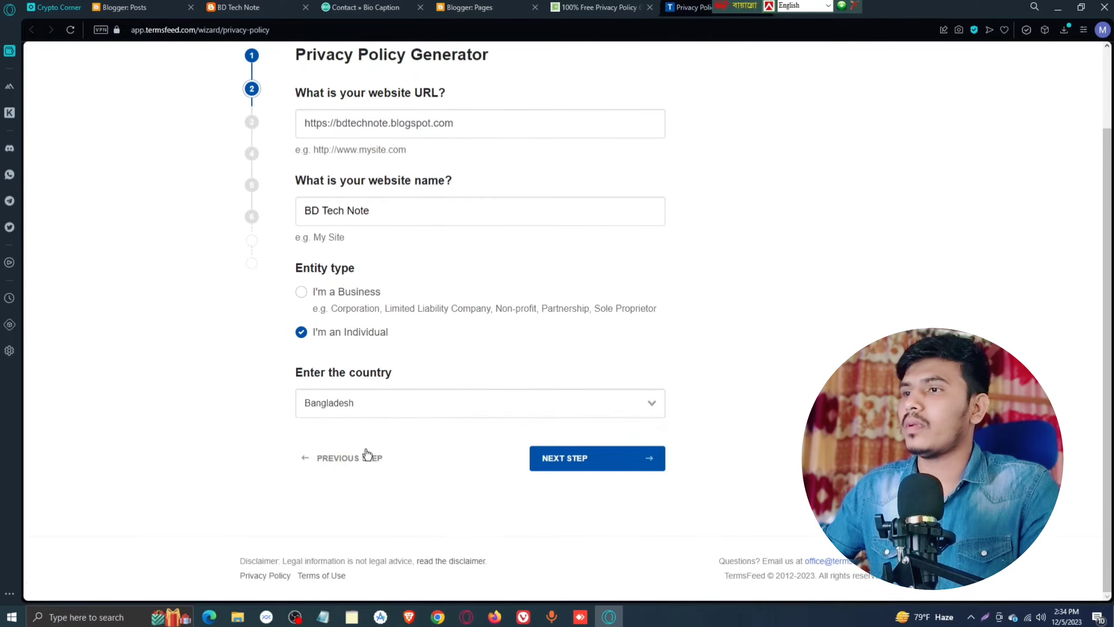
pyautogui.click(558, 459)
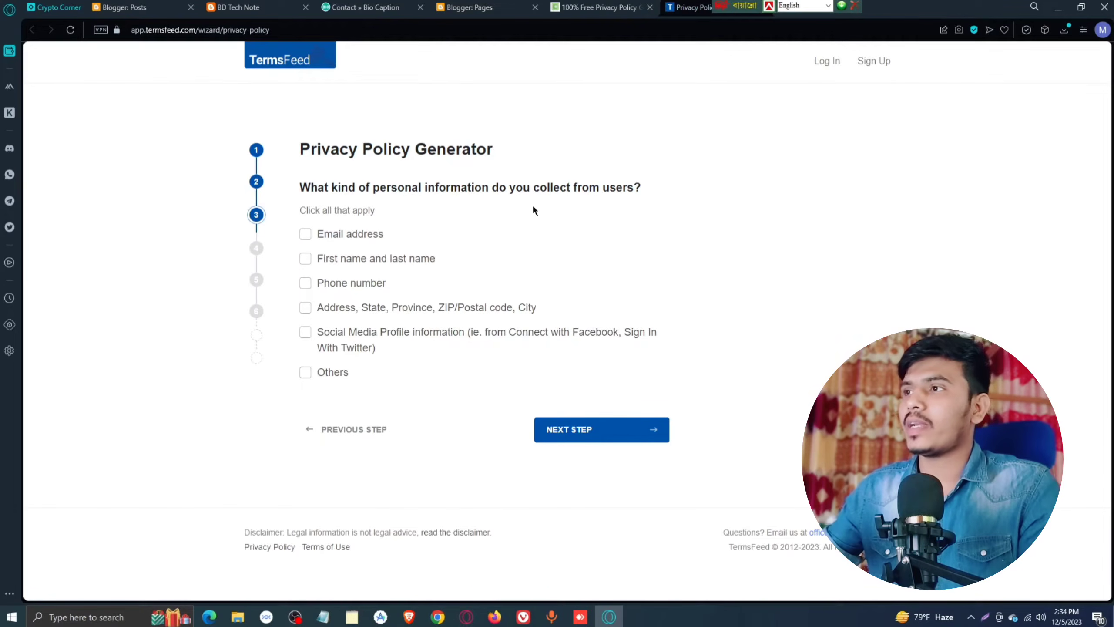
# Step: Mark Email address as the personal information collected, and provide the blog's contact e-mail as the way to ask privacy questions
pyautogui.click(305, 235)
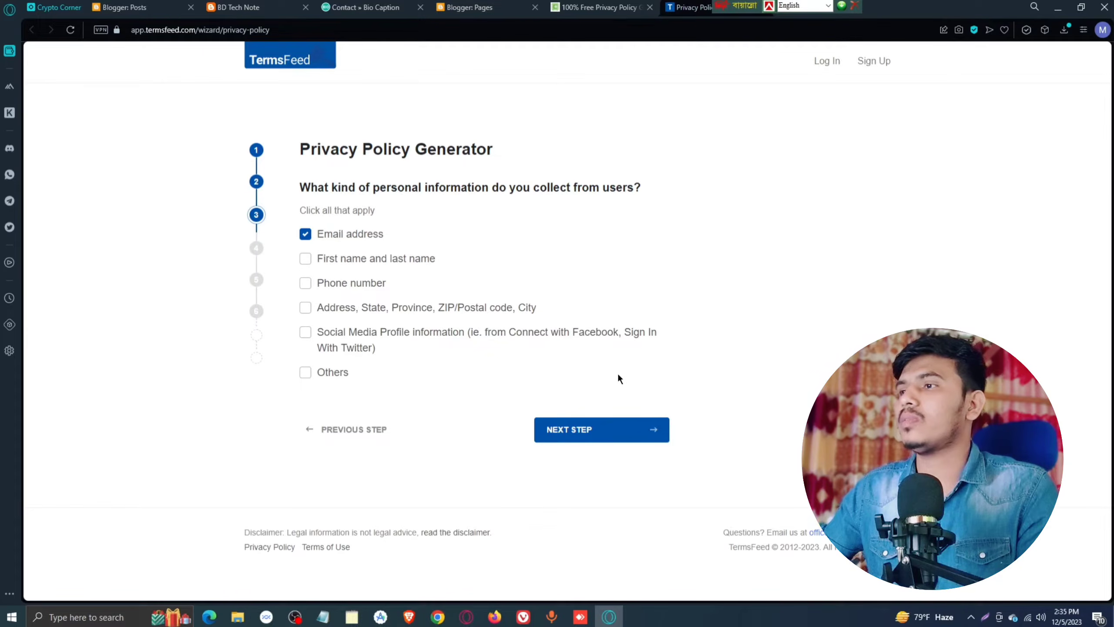
pyautogui.click(605, 429)
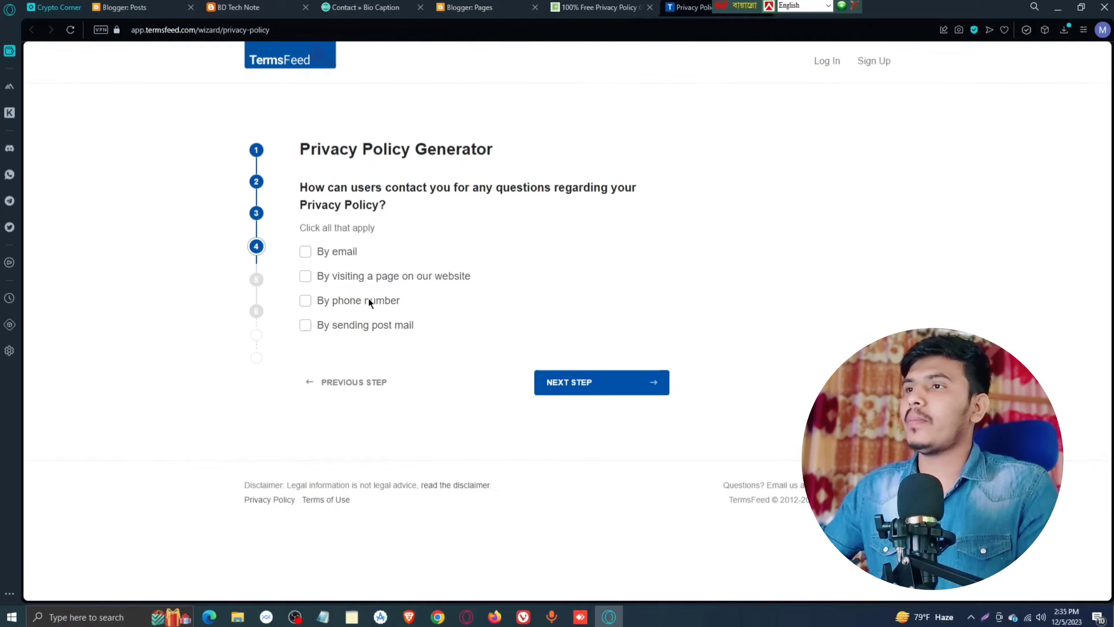
pyautogui.click(303, 258)
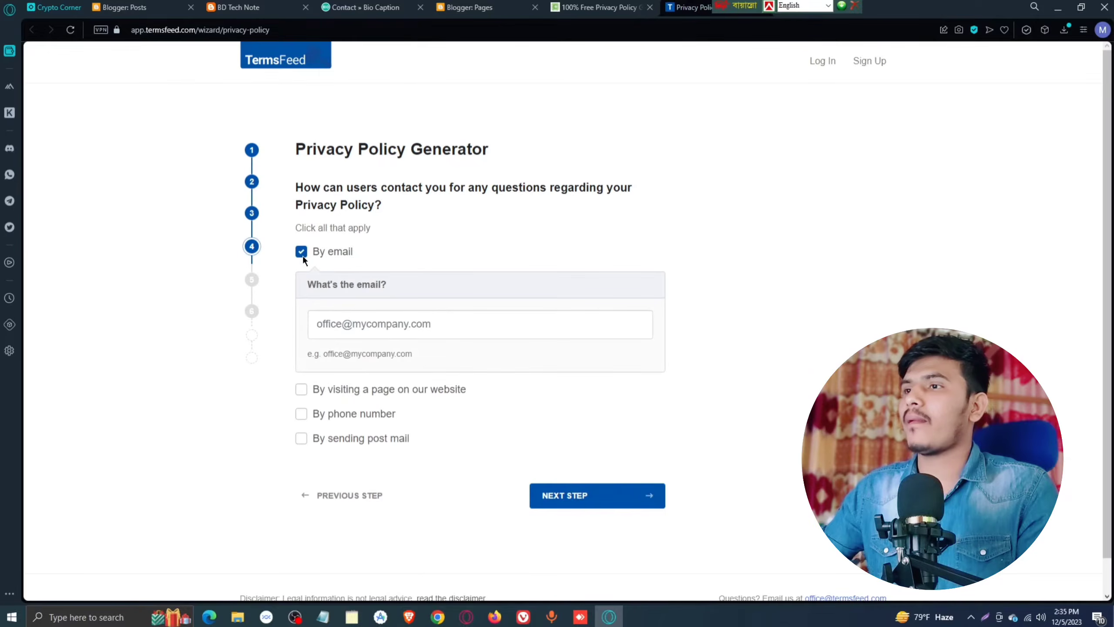
pyautogui.click(377, 315)
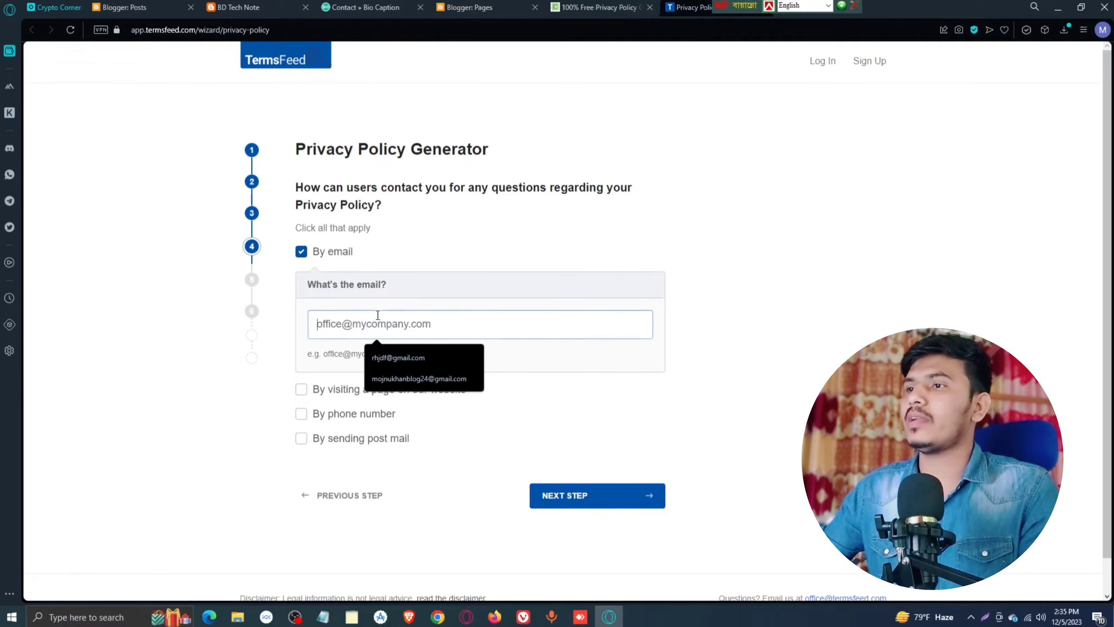
pyautogui.click(419, 379)
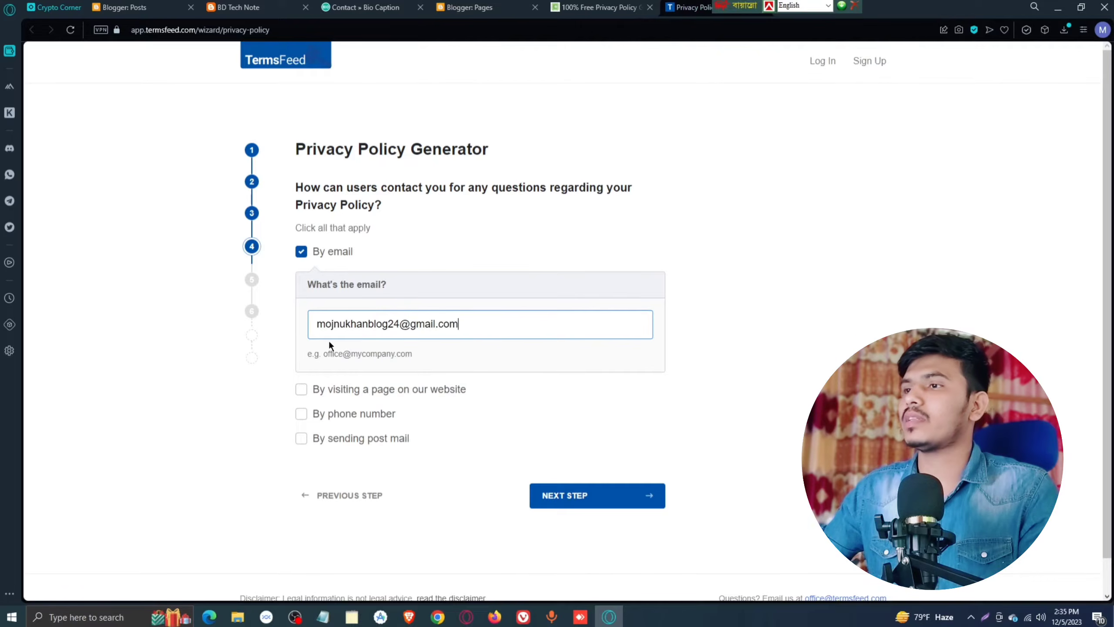
pyautogui.click(564, 495)
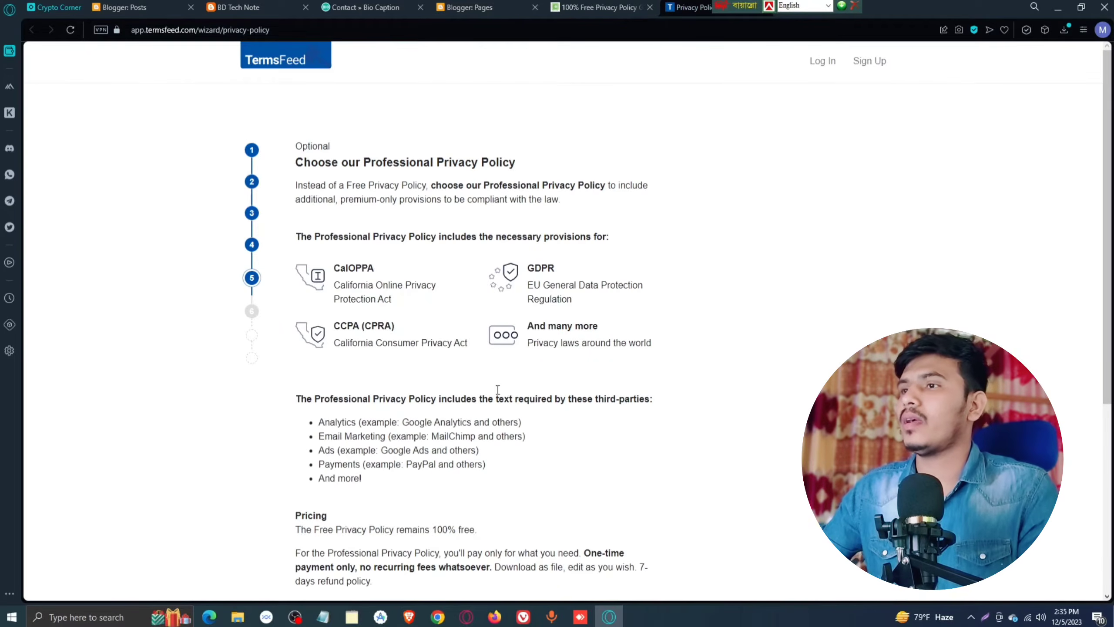
# Step: Decline the Professional Privacy Policy upgrade and proceed to the final stage of the generator
pyautogui.scroll(-5, 459, 333)
pyautogui.scroll(-2, 459, 333)
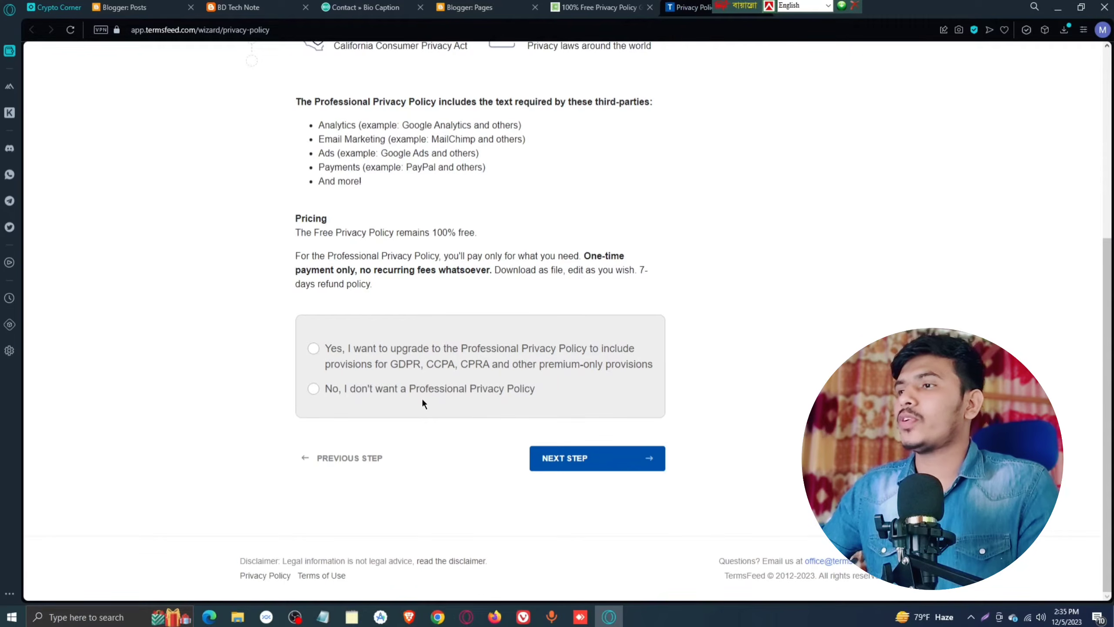
pyautogui.click(319, 388)
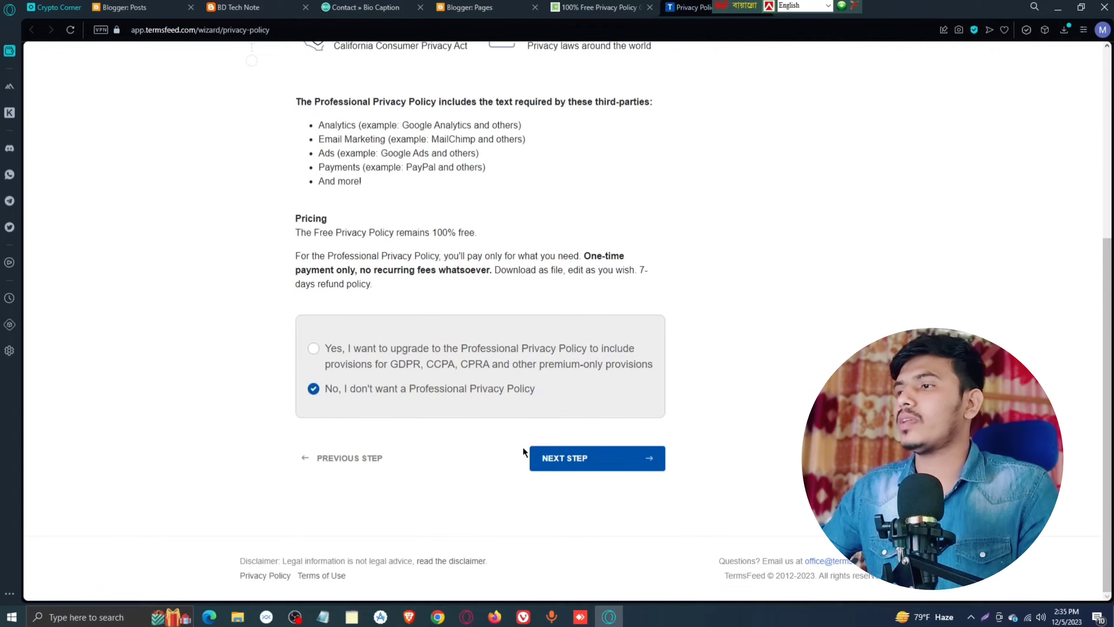
pyautogui.click(581, 461)
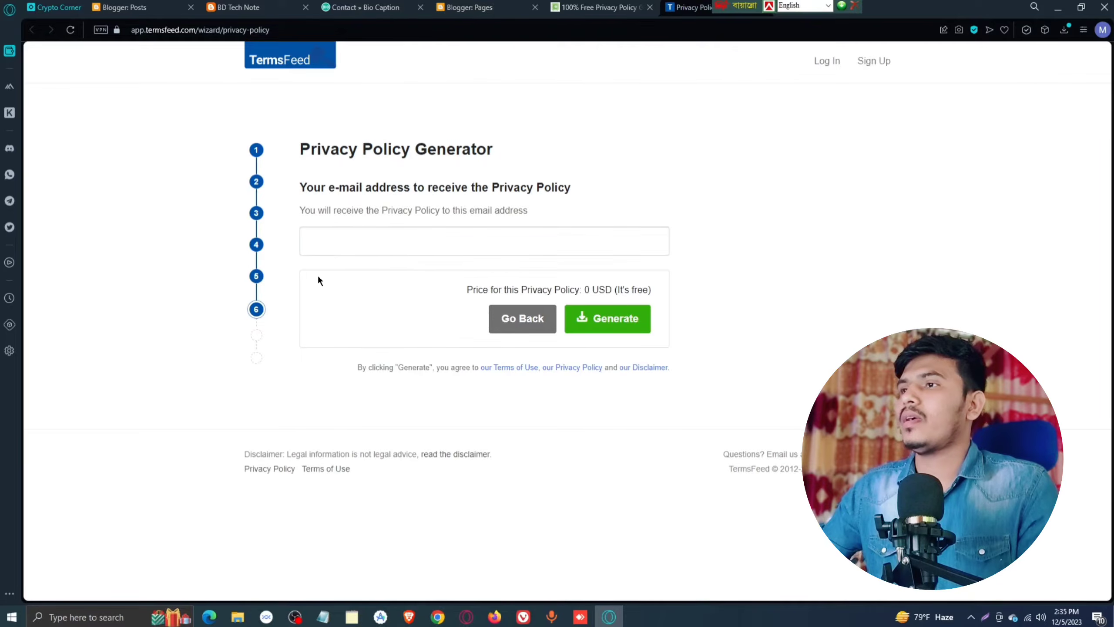
# Step: Enter the e-mail address that receives the policy and generate the free privacy policy
pyautogui.click(364, 243)
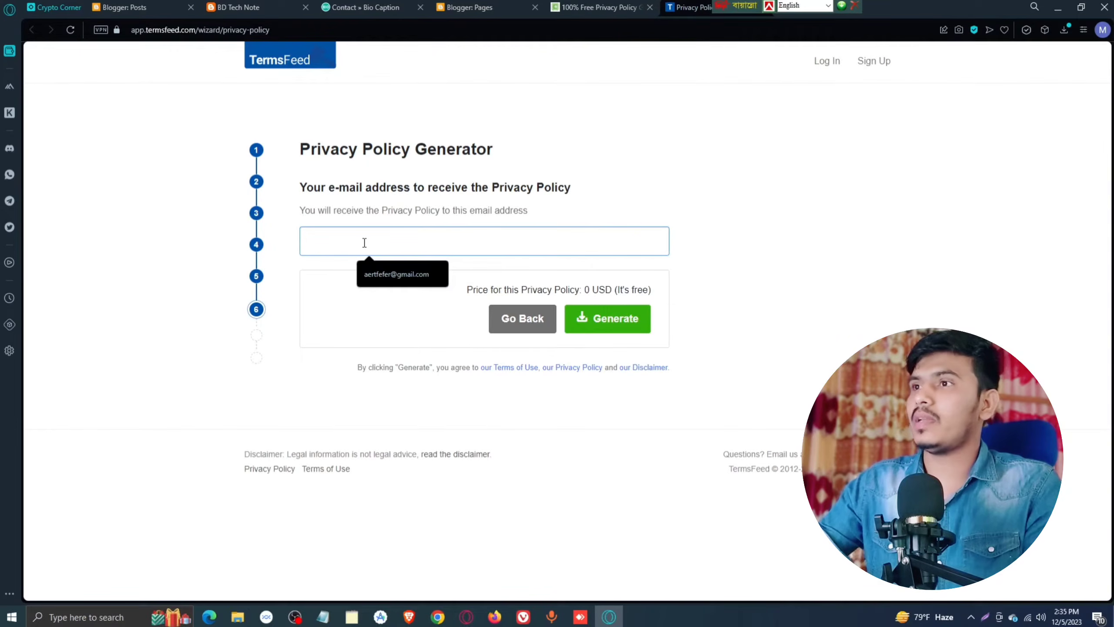
pyautogui.write('https://bdtechnote.blogspot.com')
pyautogui.hotkey('ctrl', 'a')
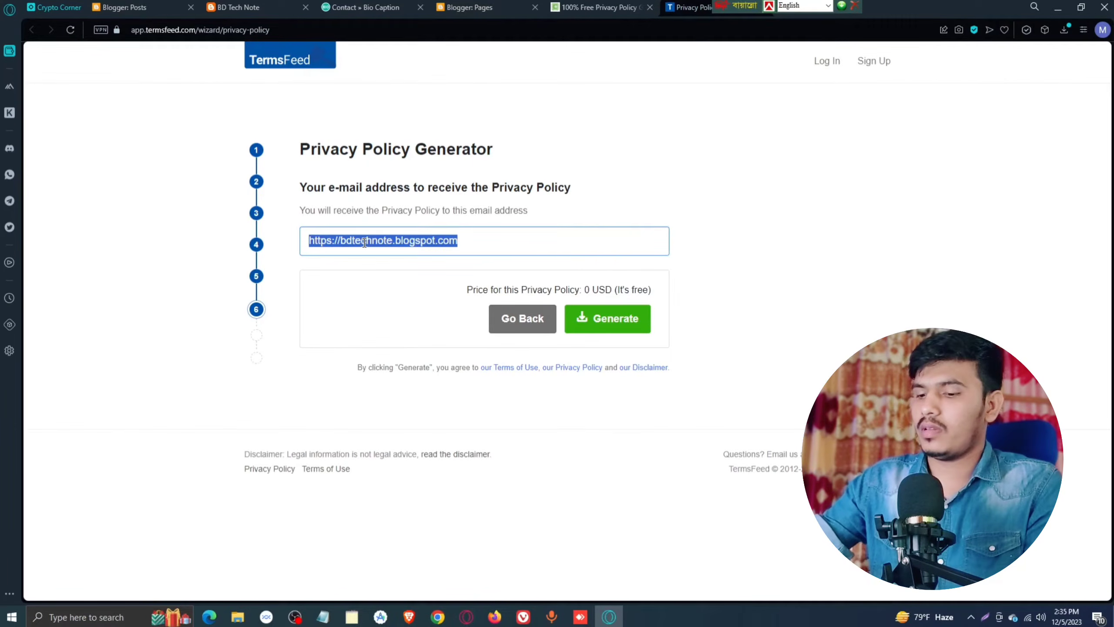
pyautogui.click(363, 242)
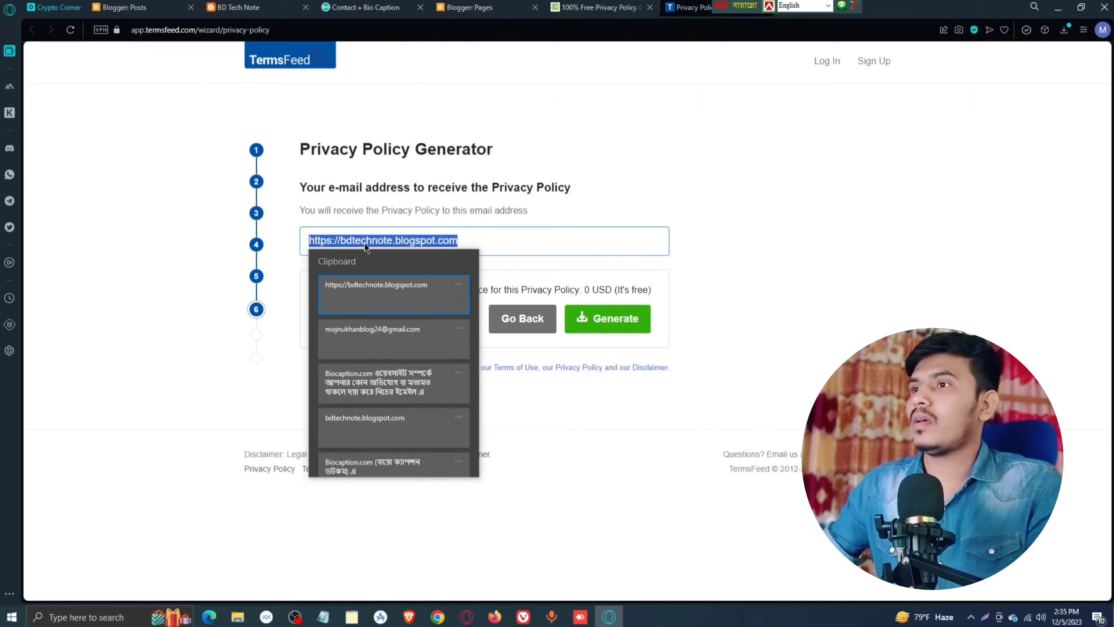
pyautogui.click(389, 332)
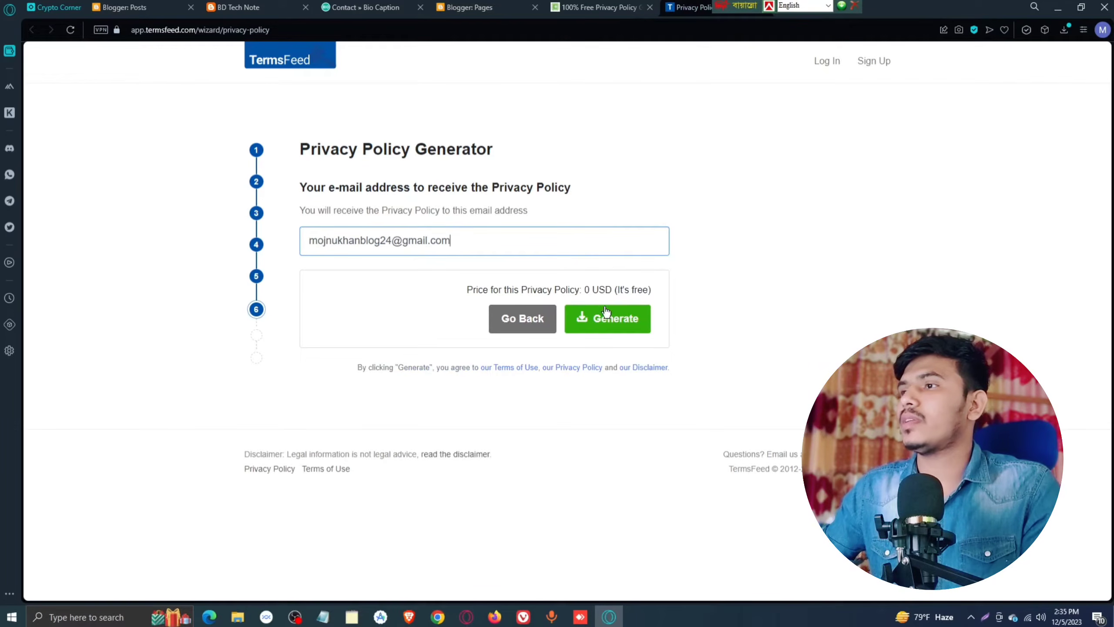
pyautogui.click(628, 325)
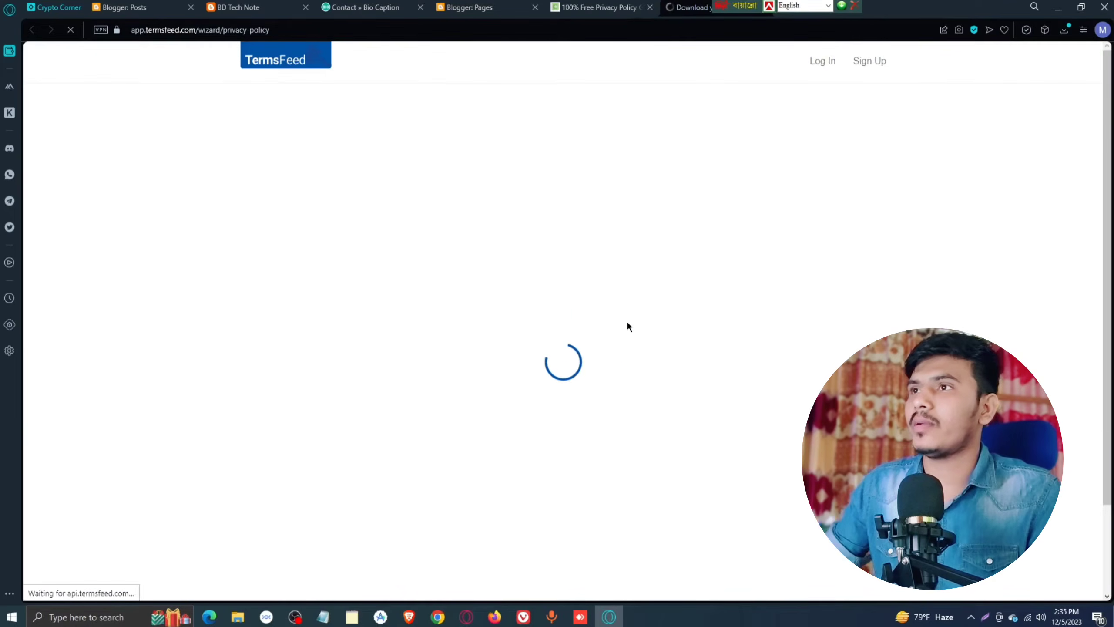
# Step: Copy the HTML code of the generated privacy policy to the clipboard
pyautogui.scroll(-5, 562, 301)
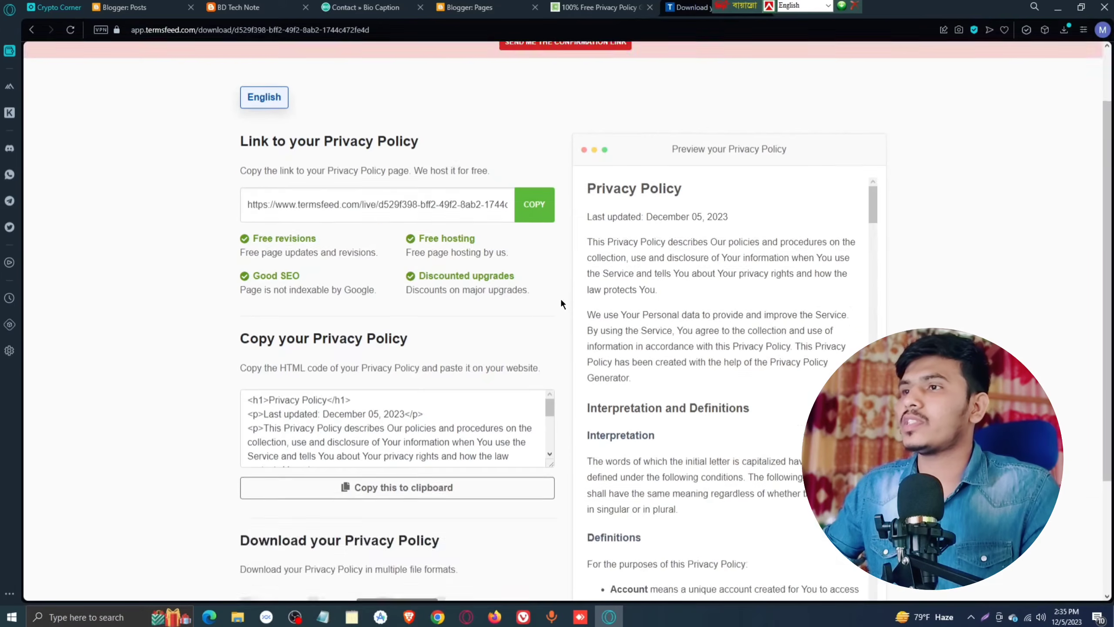
pyautogui.scroll(-15, 456, 255)
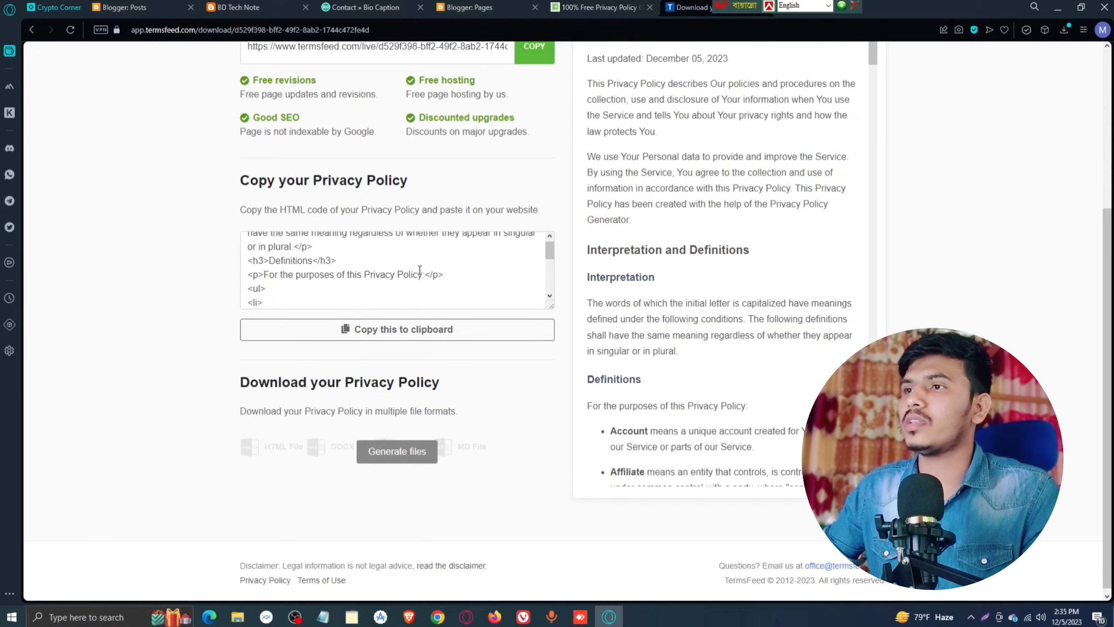
pyautogui.scroll(-5, 363, 279)
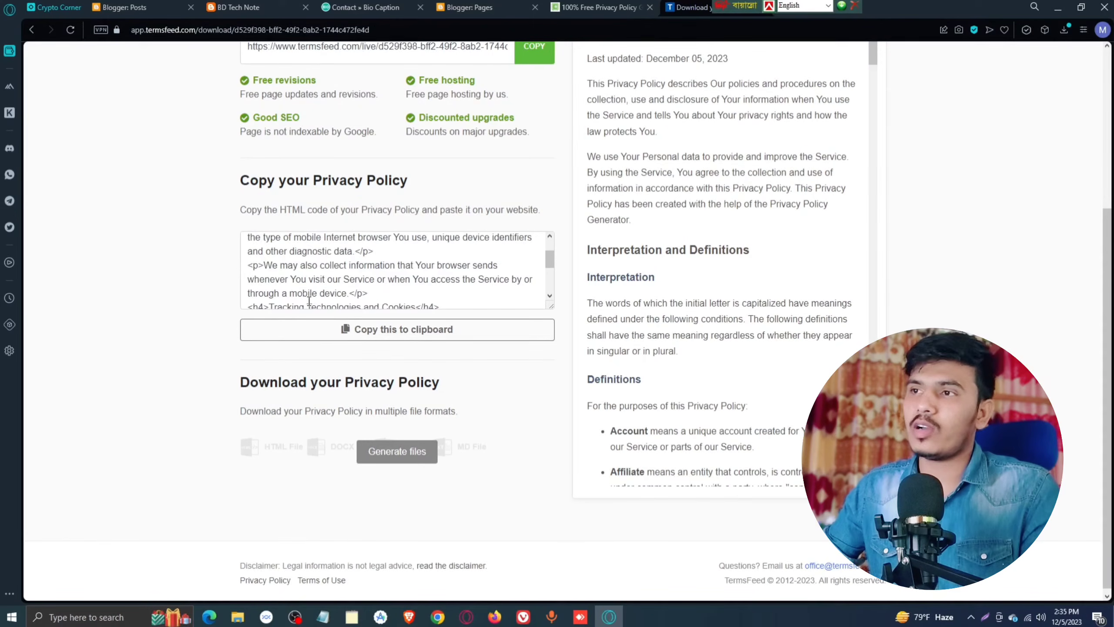
pyautogui.scroll(-12, 349, 279)
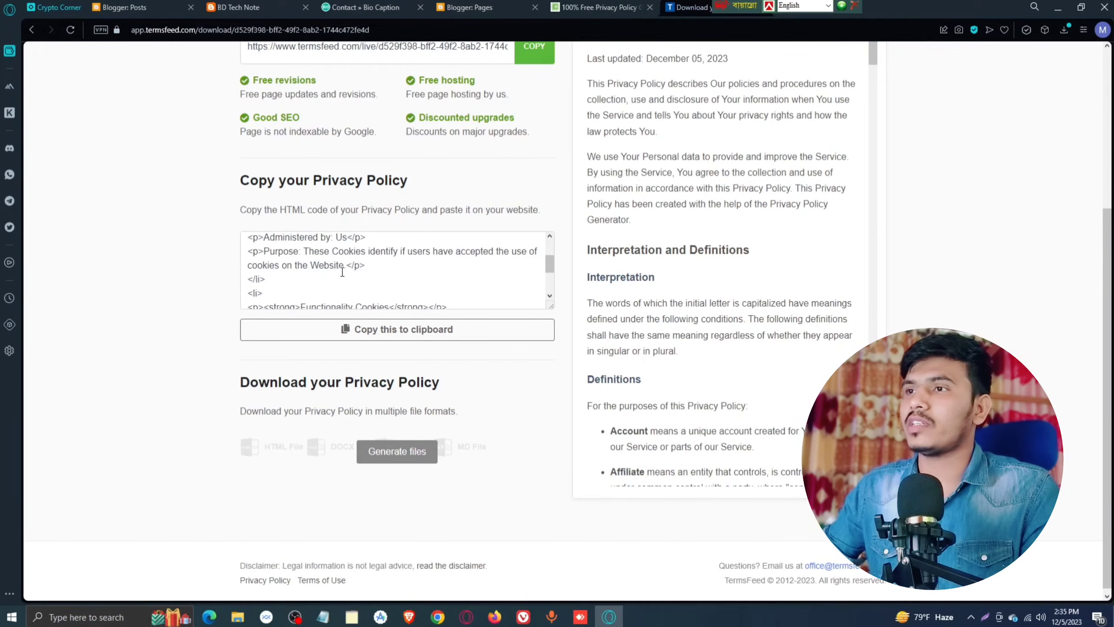
pyautogui.click(395, 336)
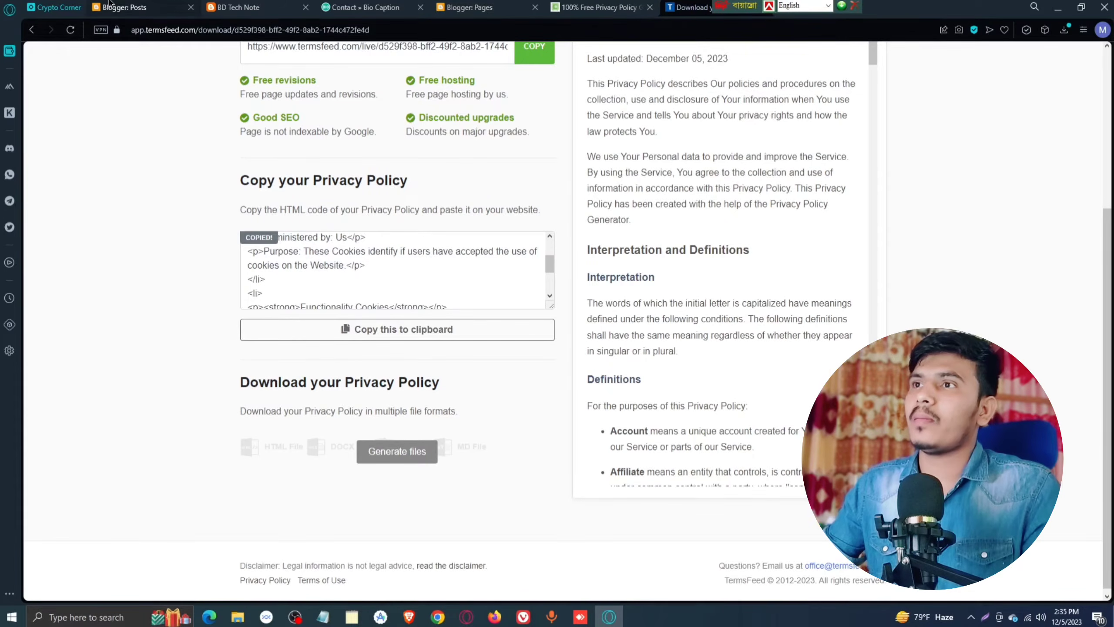
# Step: Go back to Blogger, refresh the BD Tech Note page list, and create a new page titled "Privacy Policy"
pyautogui.click(123, 7)
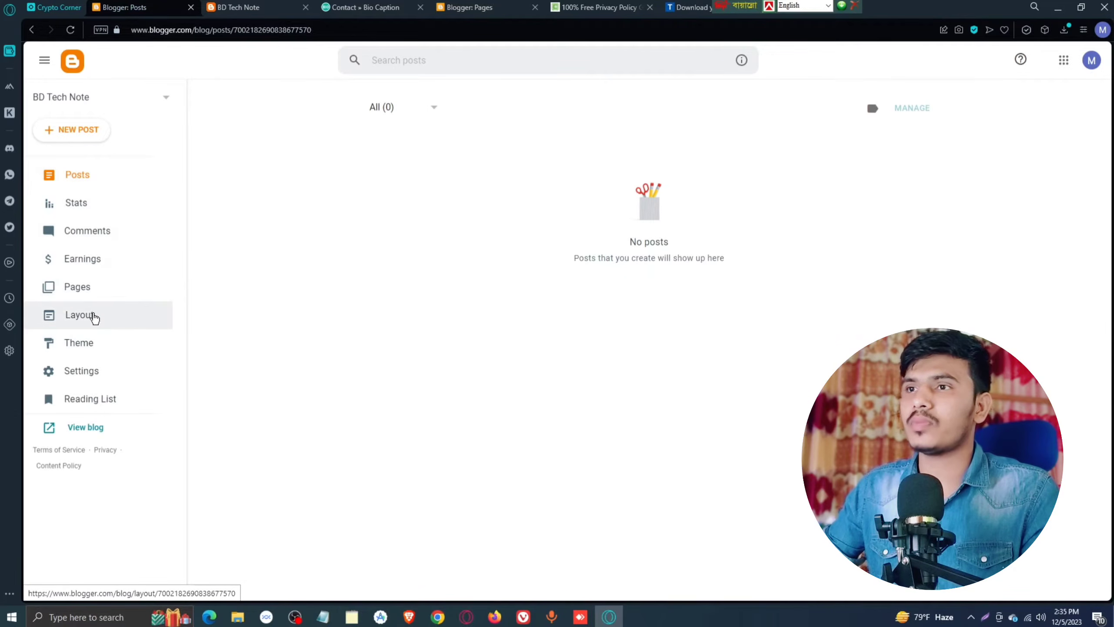
pyautogui.click(98, 299)
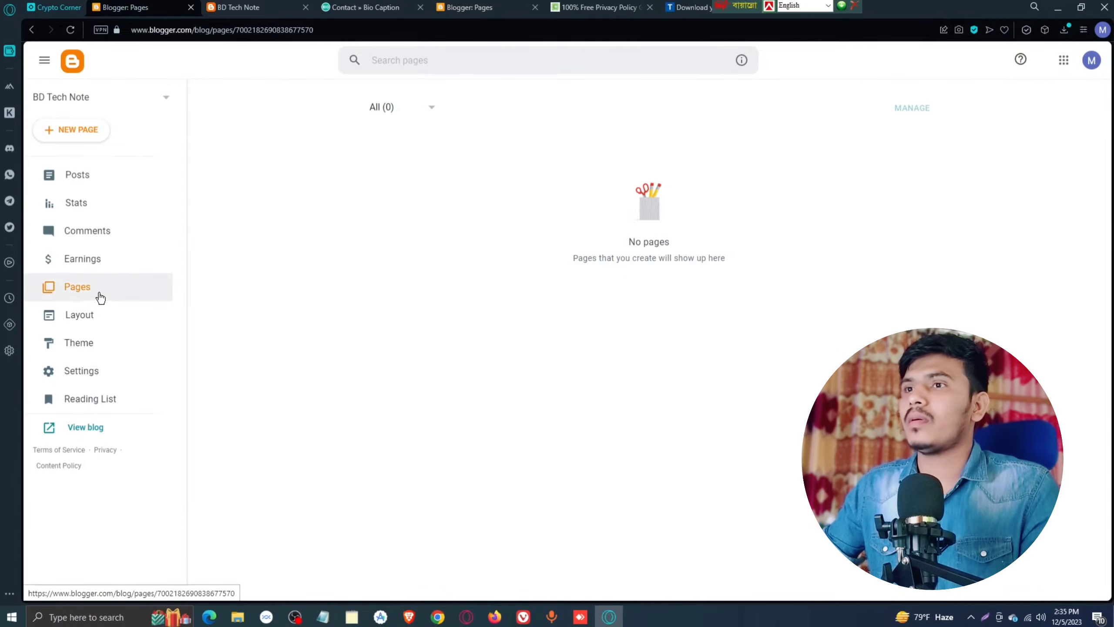
pyautogui.click(71, 33)
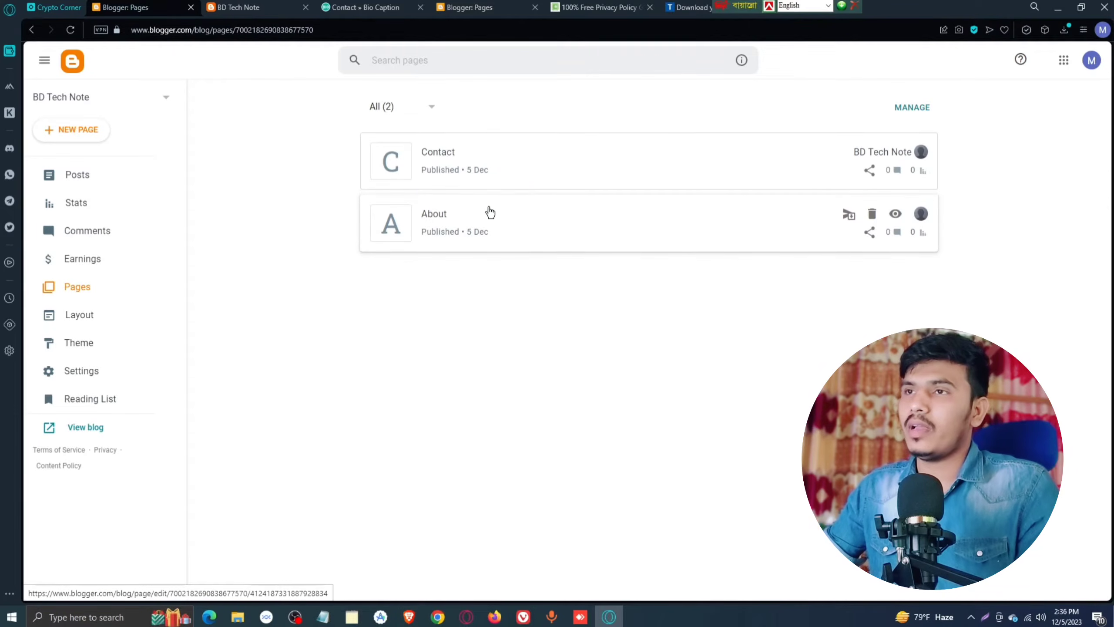
pyautogui.click(91, 128)
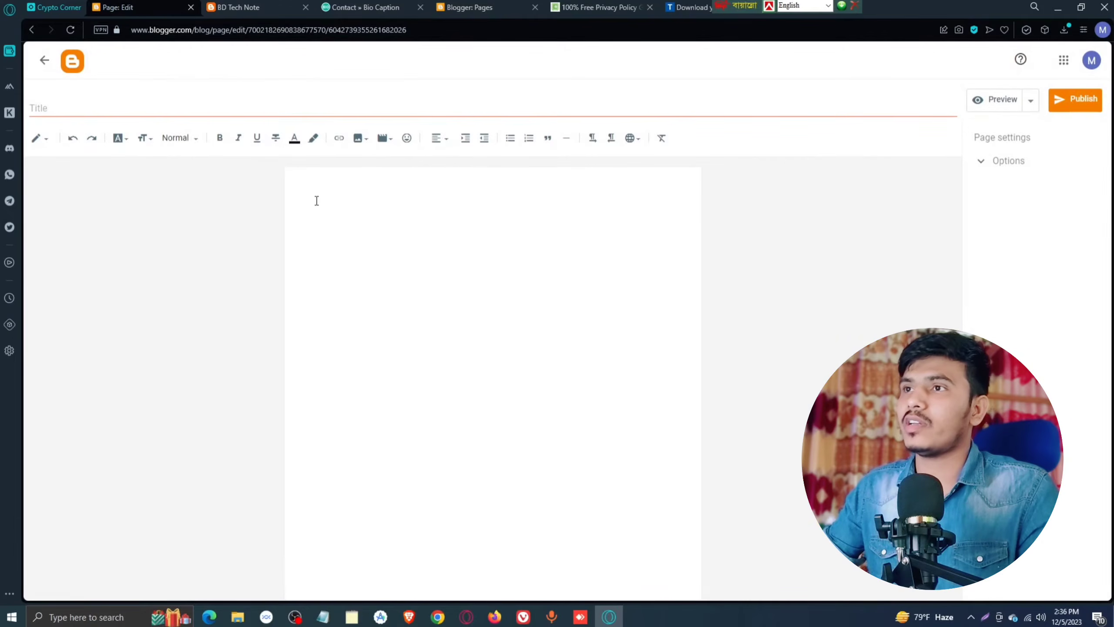
pyautogui.click(121, 109)
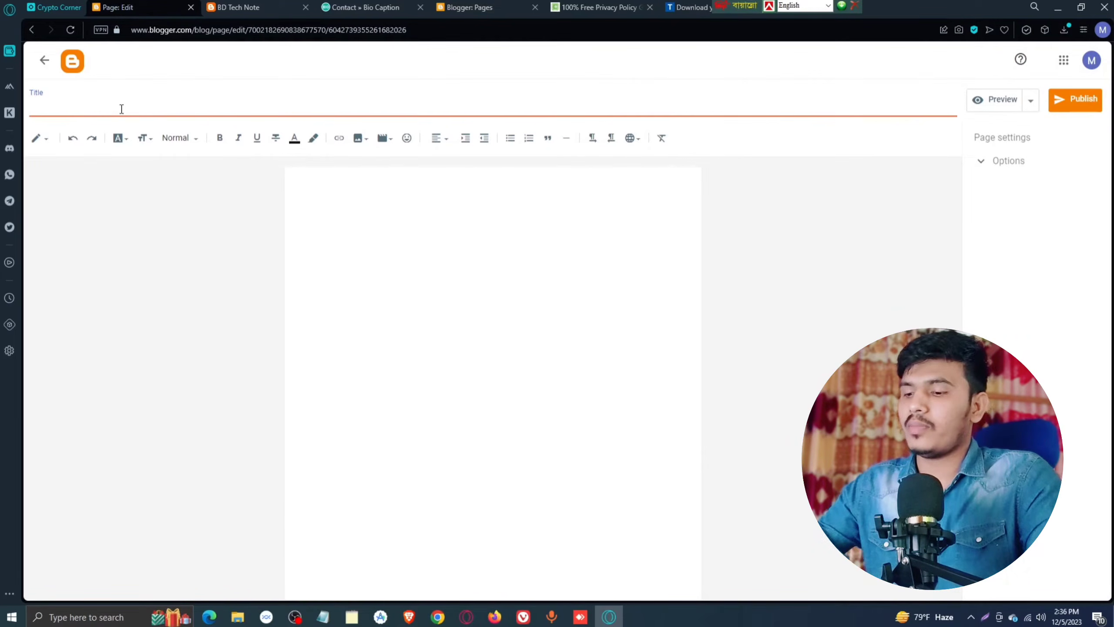
pyautogui.write('Privacy Policy')
# Step: Try pasting the copied privacy policy code into the page body in the visual editor, and clear the body again
pyautogui.click(309, 182)
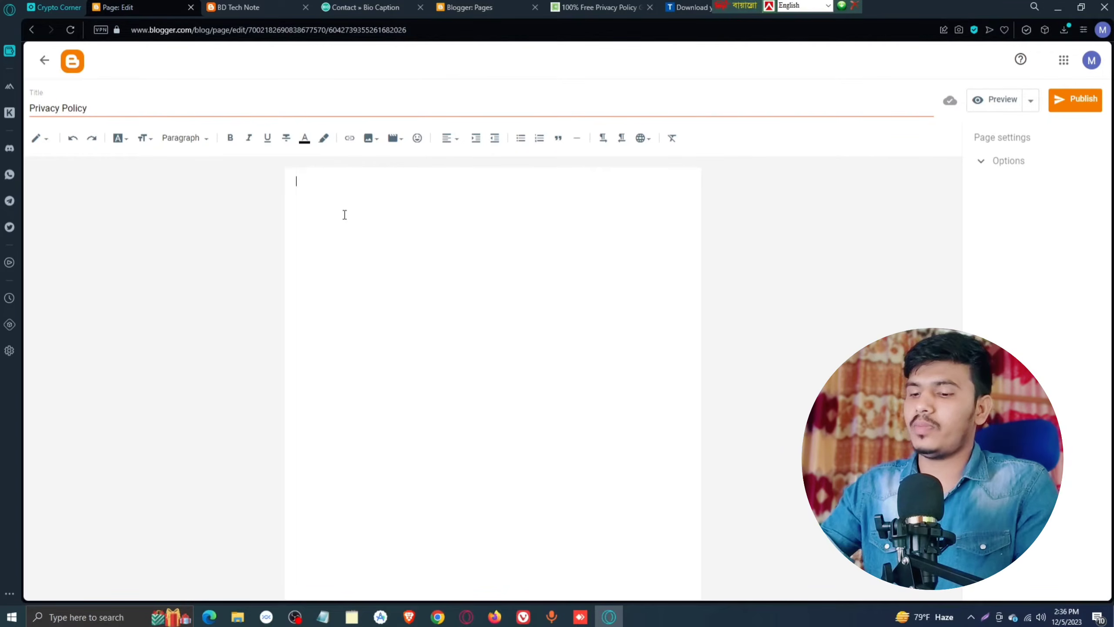
pyautogui.hotkey('ctrl', 'v')
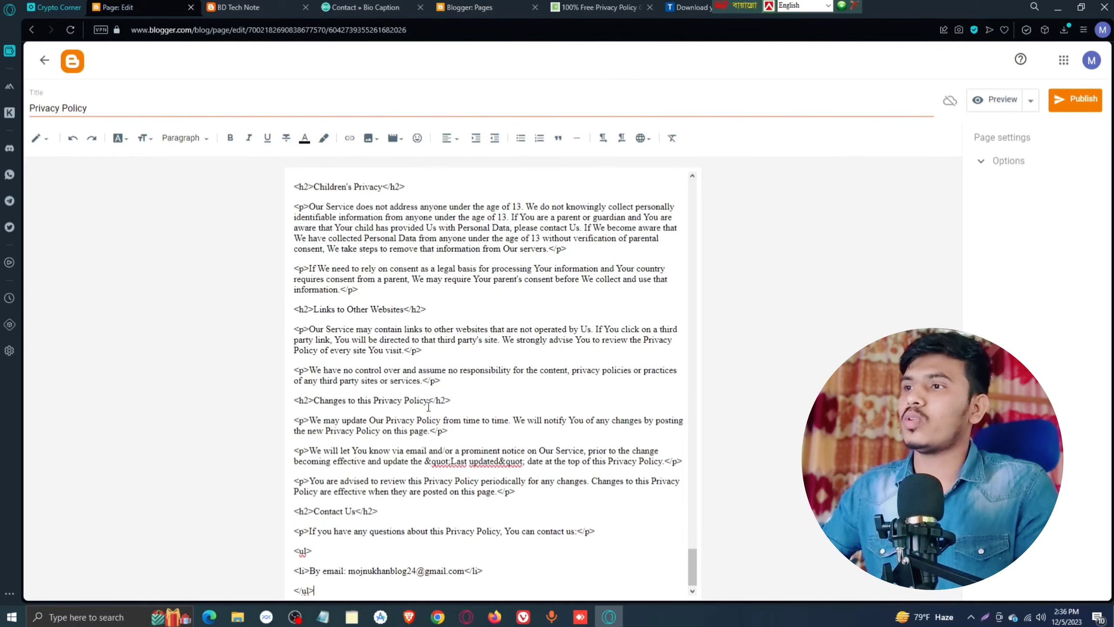
pyautogui.hotkey('ctrl', 'a')
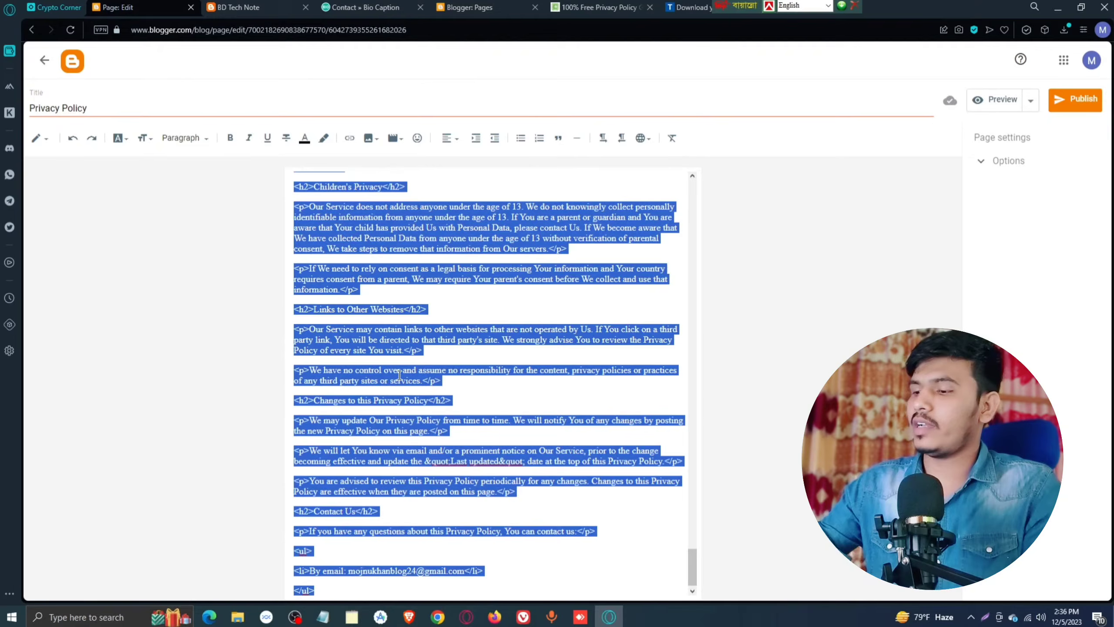
pyautogui.press('BackSpace')
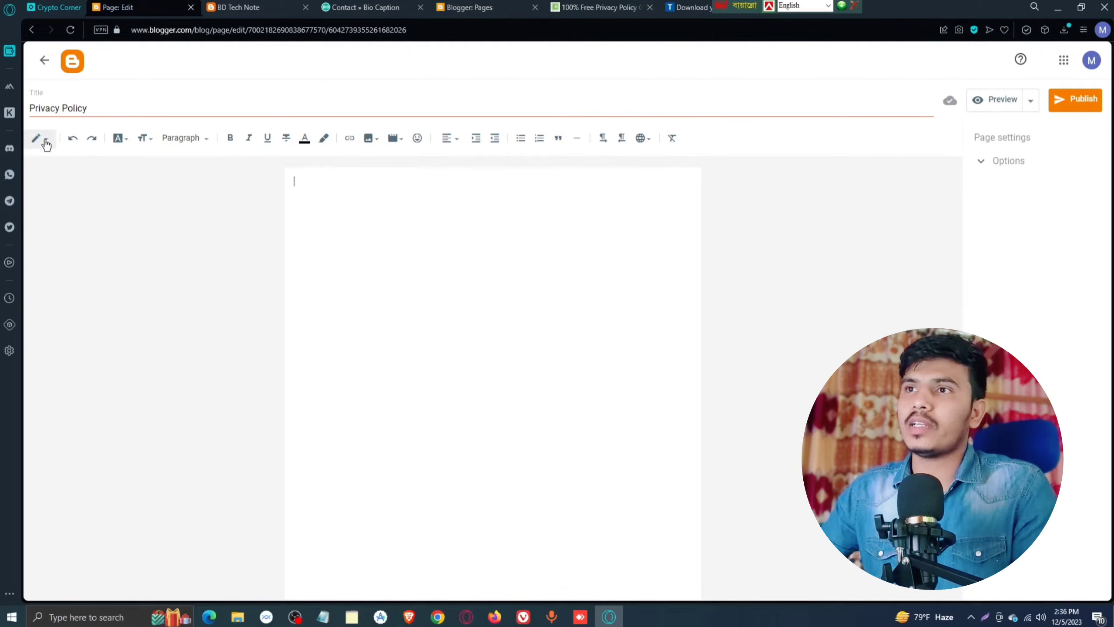
# Step: Switch the Privacy Policy page editor to HTML view and delete the placeholder paragraph code
pyautogui.click(47, 145)
pyautogui.click(59, 115)
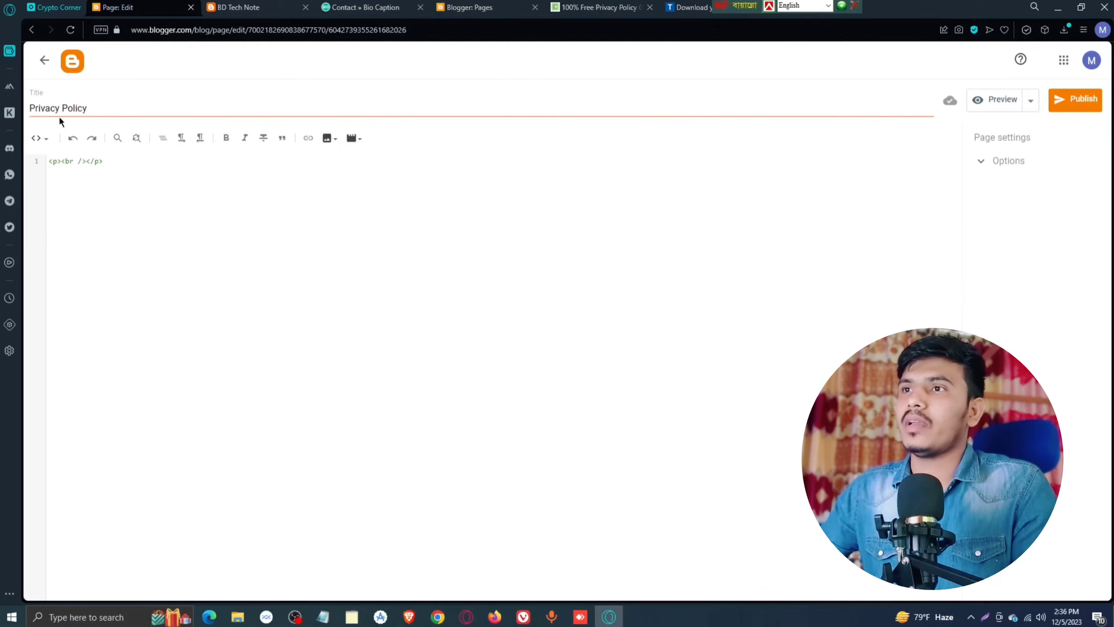
pyautogui.moveTo(107, 158); pyautogui.dragTo(51, 161)
pyautogui.press('BackSpace')
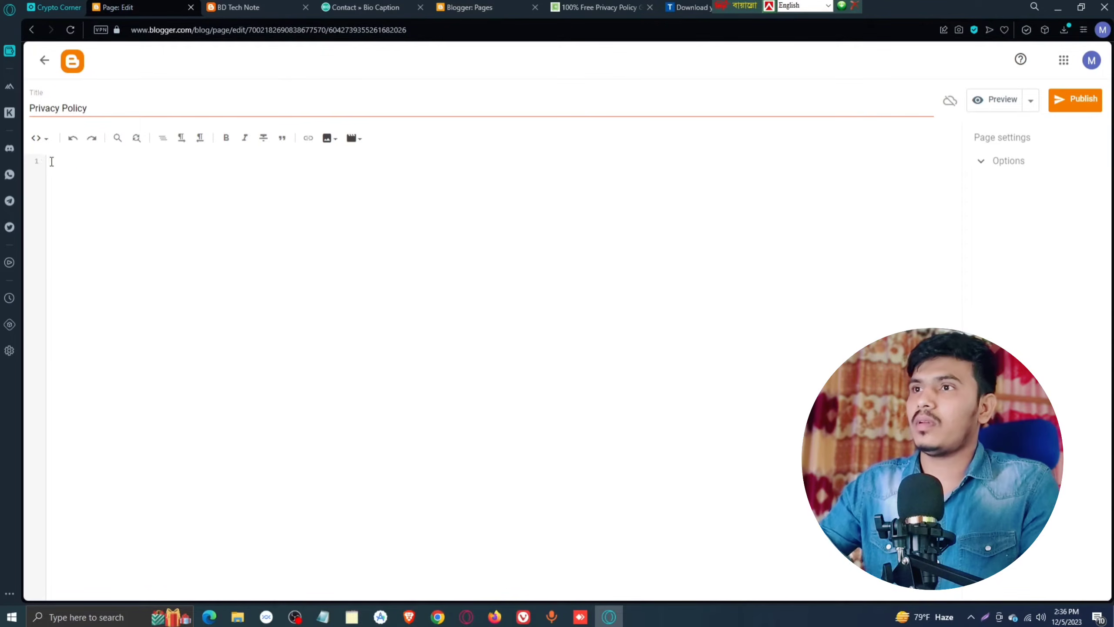
# Step: Paste the copied privacy policy HTML code into the Privacy Policy page and switch the editor to Compose view
pyautogui.hotkey('ctrl', 'v')
pyautogui.scroll(15, 224, 265)
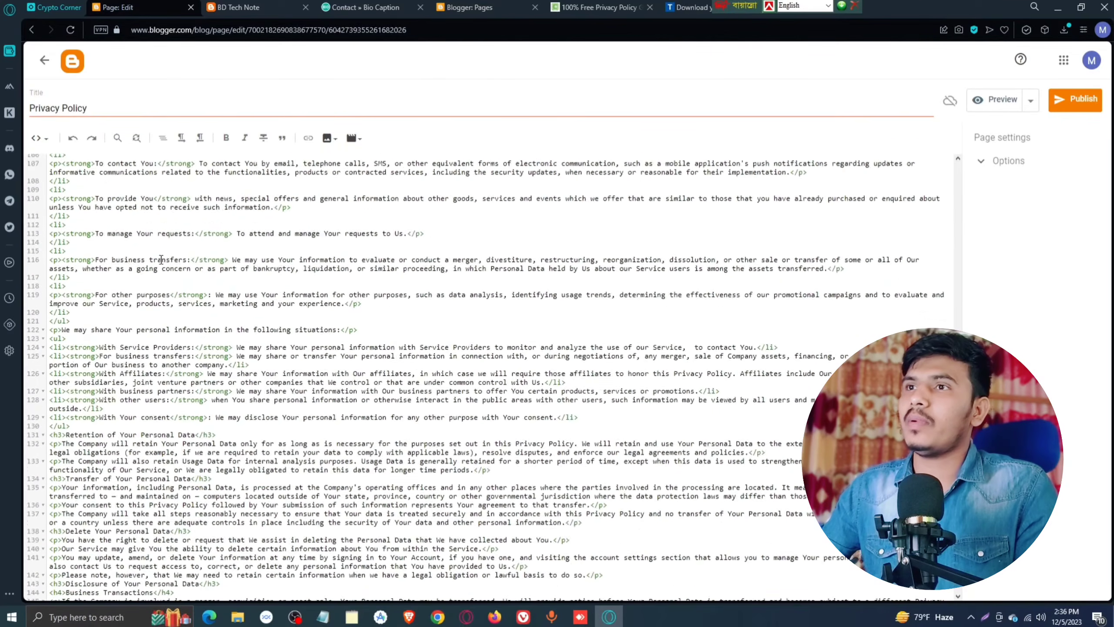
pyautogui.click(39, 139)
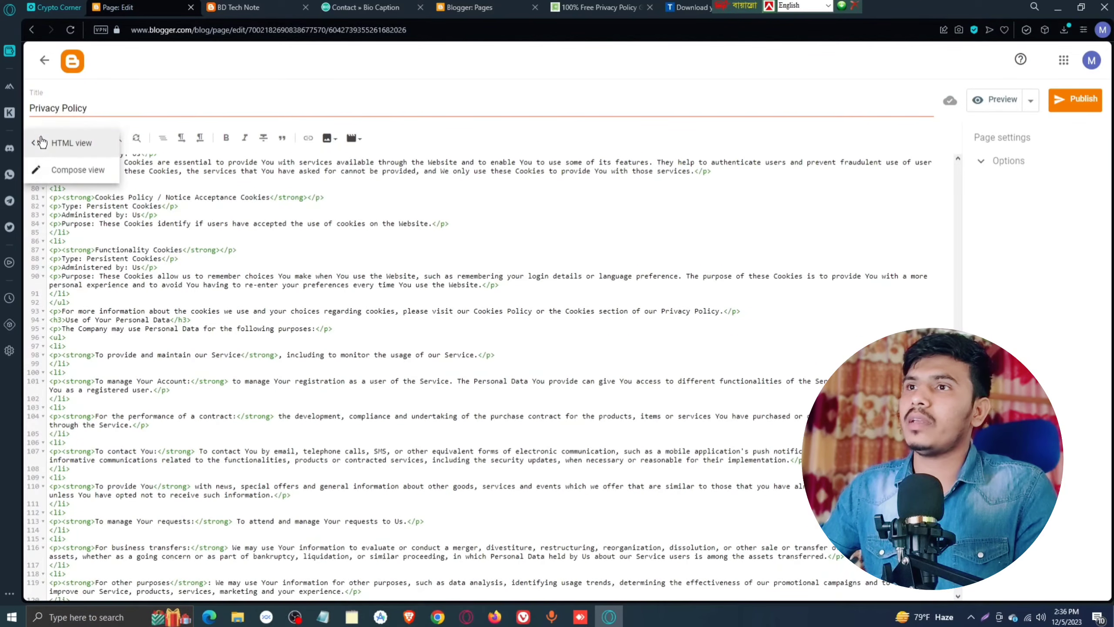
pyautogui.click(70, 170)
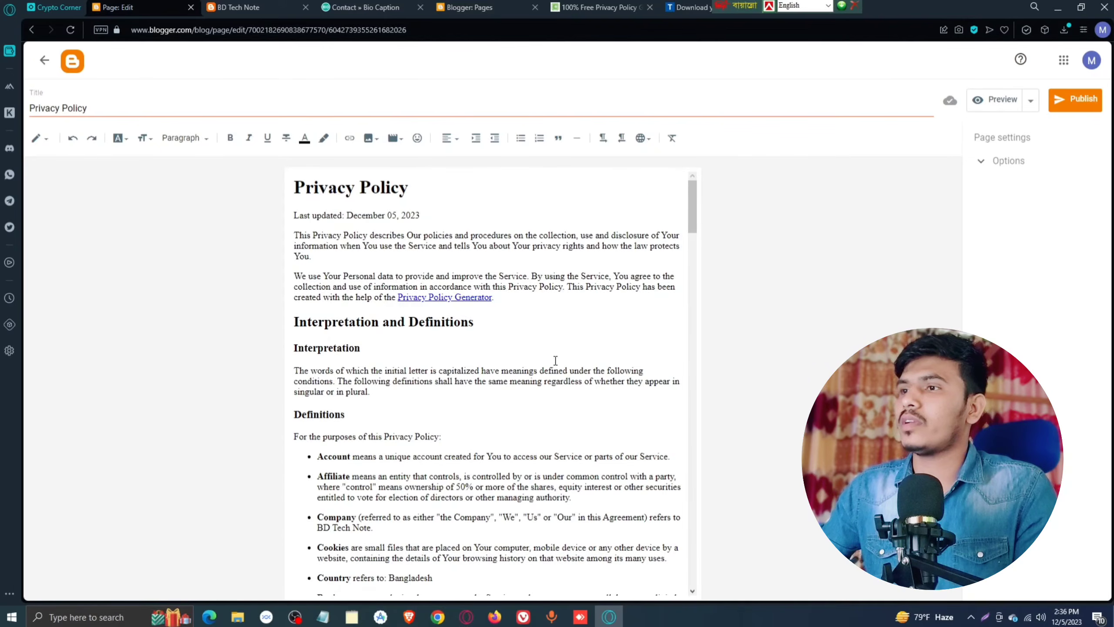
# Step: Review the pasted policy text and delete the introduction's sentence crediting the Privacy Policy Generator, including its link
pyautogui.scroll(-20, 555, 360)
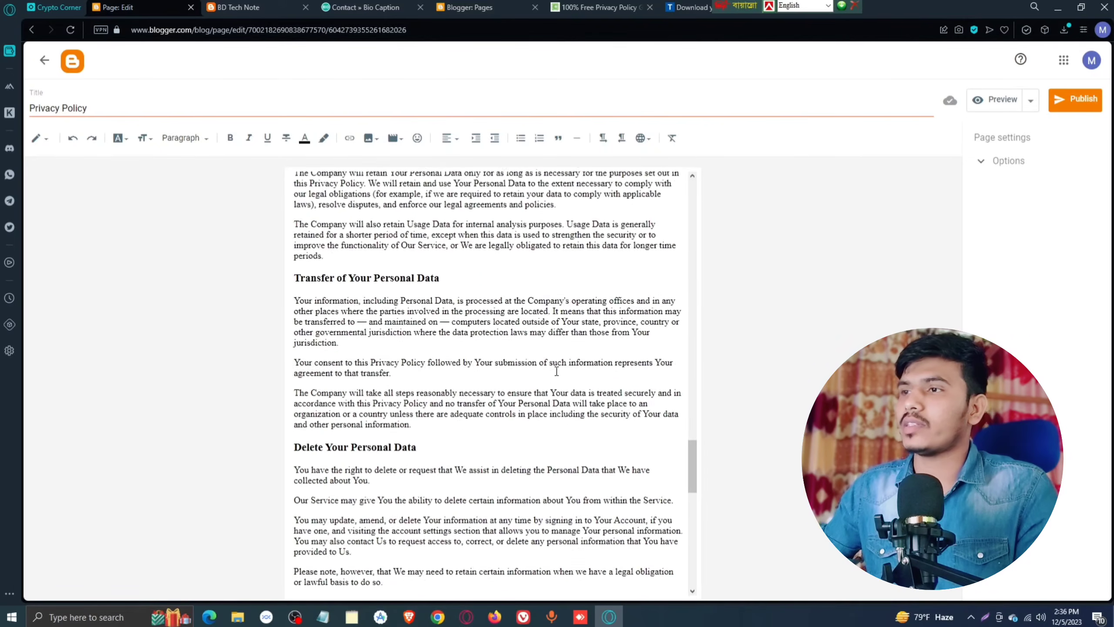
pyautogui.scroll(-10, 556, 371)
pyautogui.scroll(15, 566, 373)
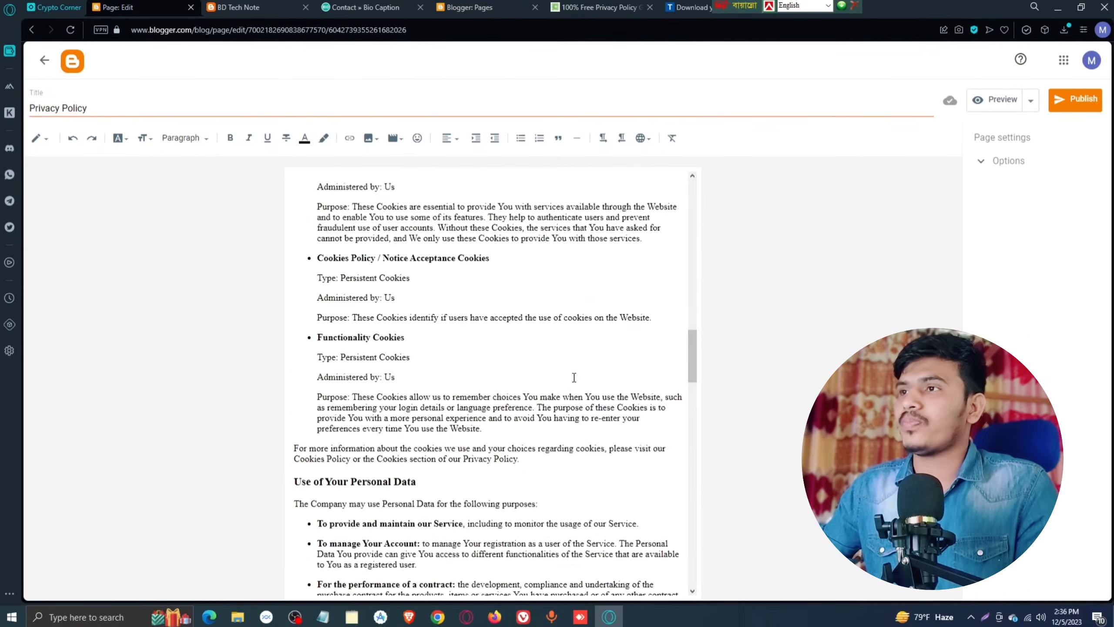
pyautogui.scroll(15, 575, 373)
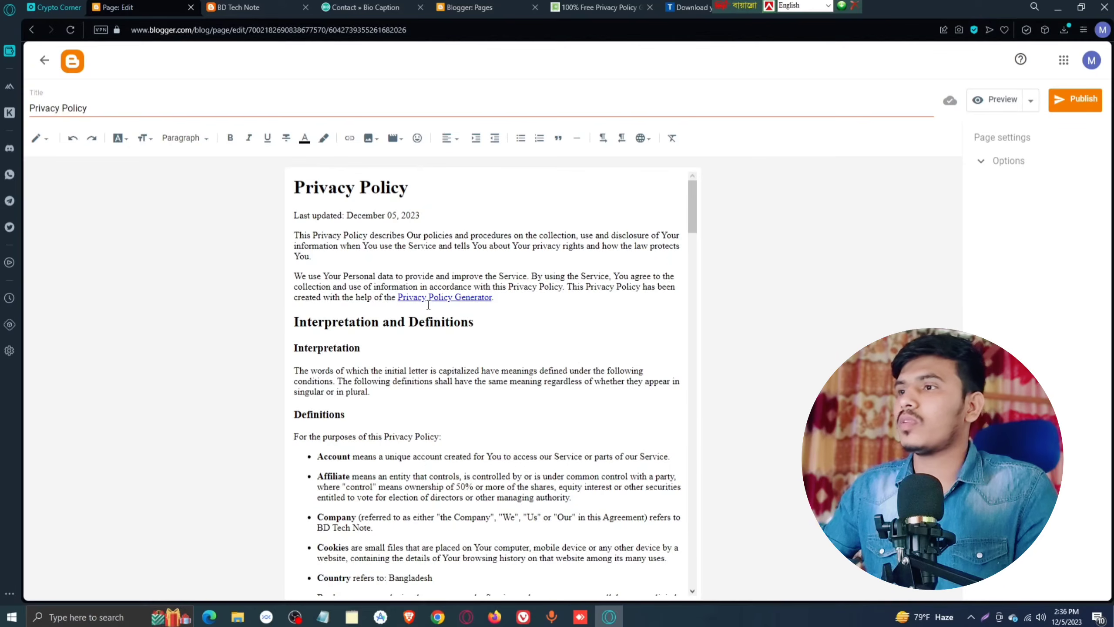
pyautogui.scroll(-10, 428, 304)
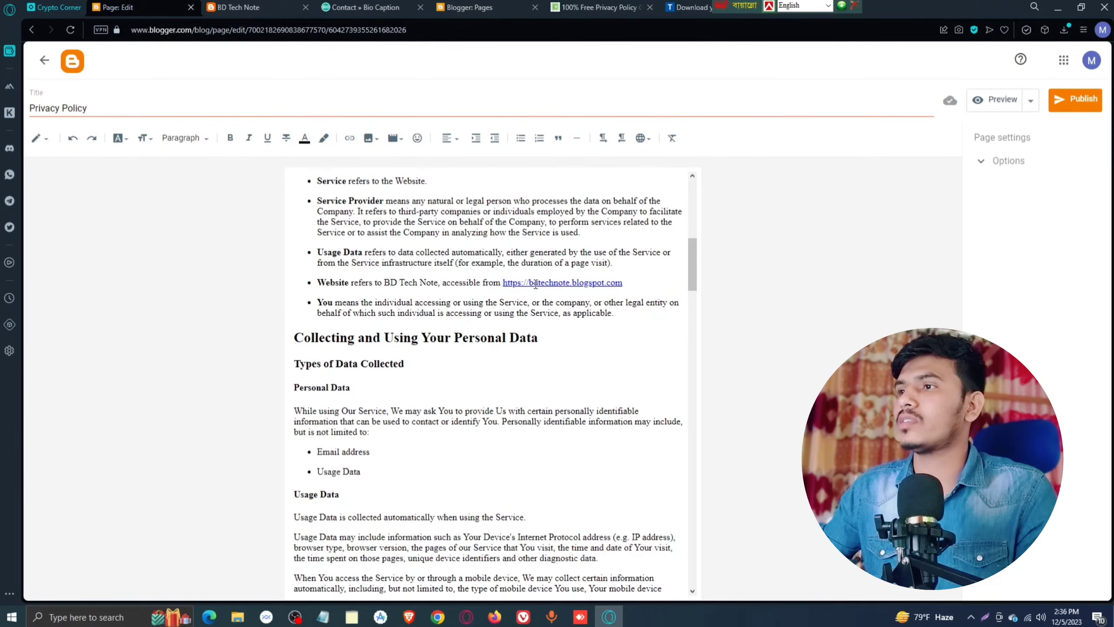
pyautogui.scroll(-8, 566, 307)
pyautogui.scroll(3, 566, 309)
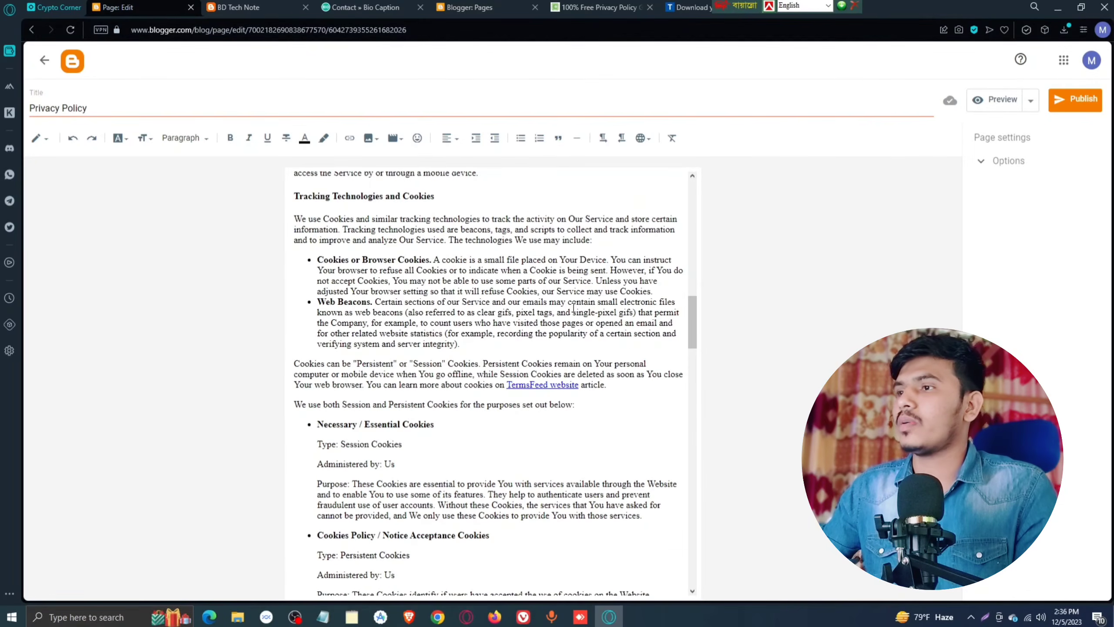
pyautogui.scroll(15, 573, 307)
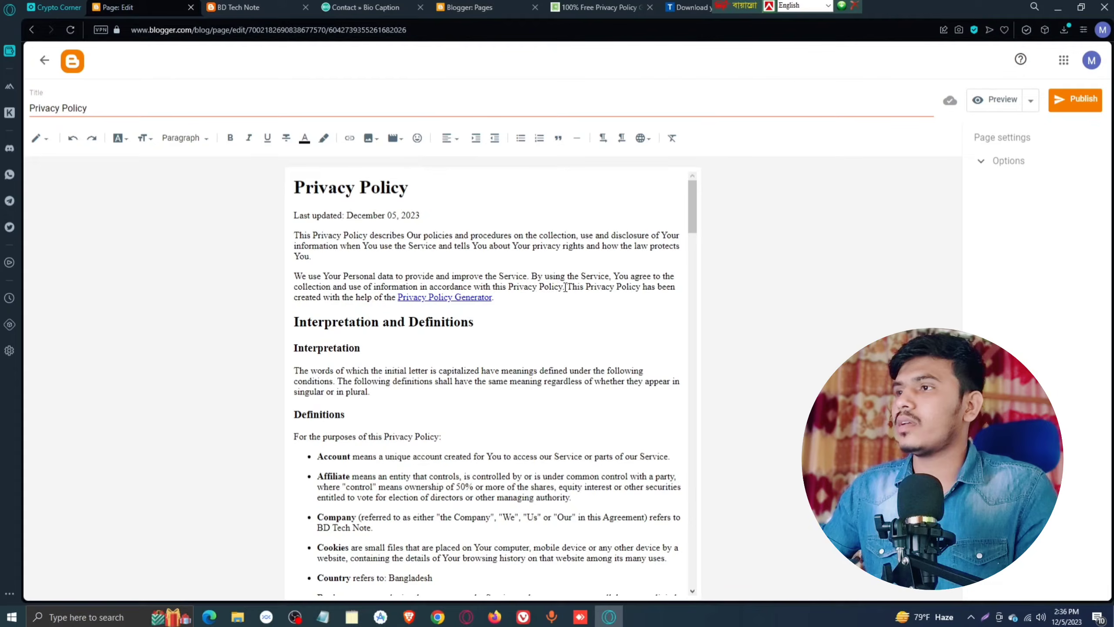
pyautogui.moveTo(568, 289); pyautogui.dragTo(573, 294)
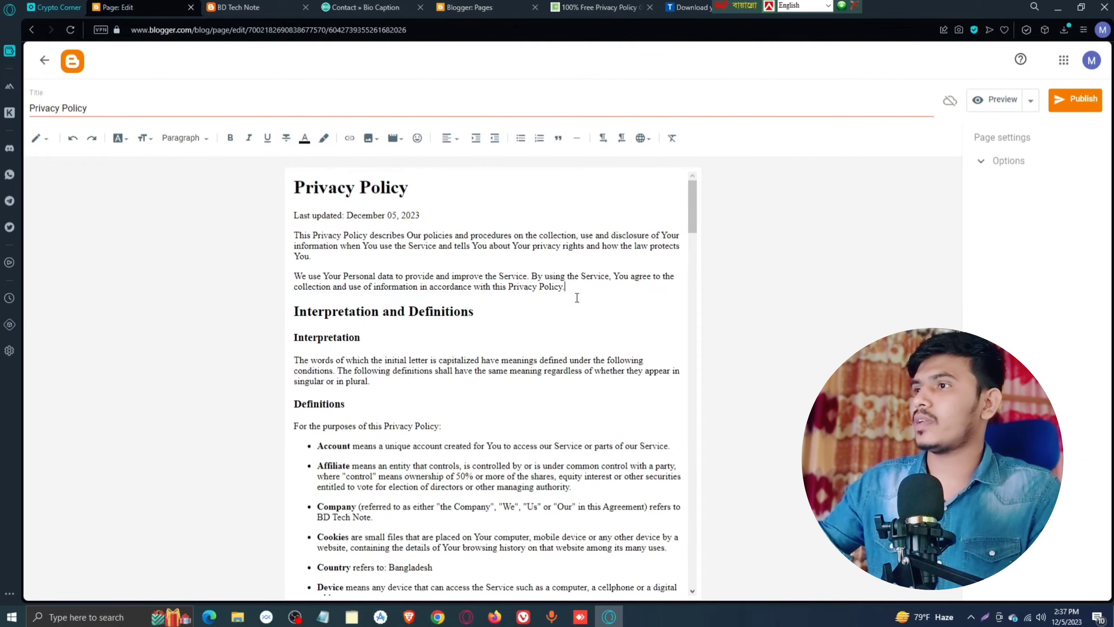
pyautogui.press('BackSpace')
# Step: Check the rest of the policy text and publish the Privacy Policy page to the blog
pyautogui.scroll(-15, 546, 347)
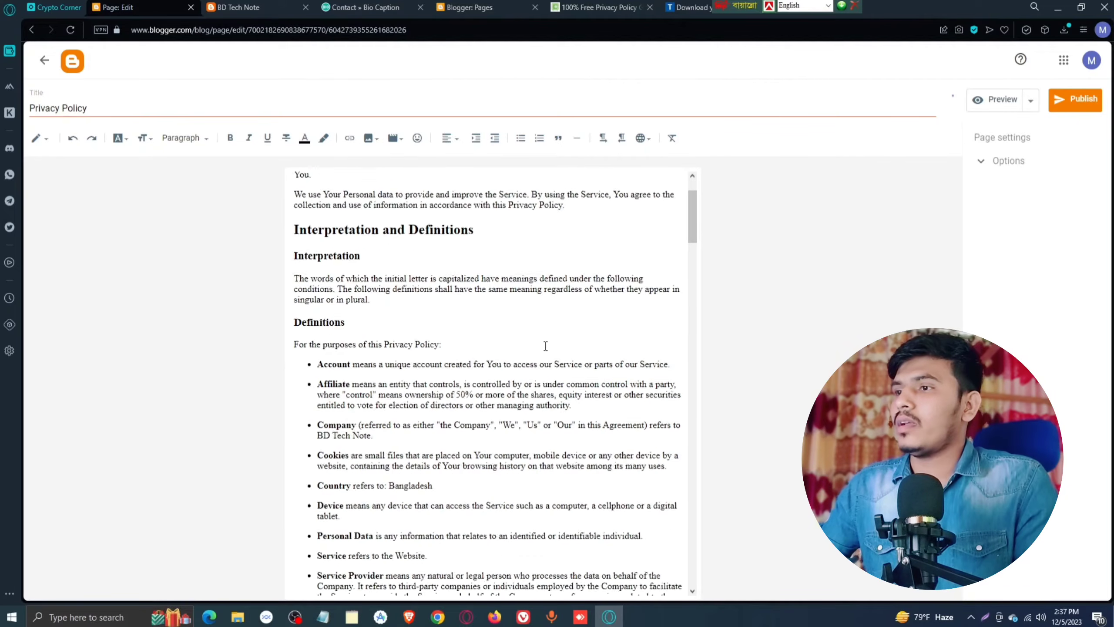
pyautogui.scroll(-20, 546, 347)
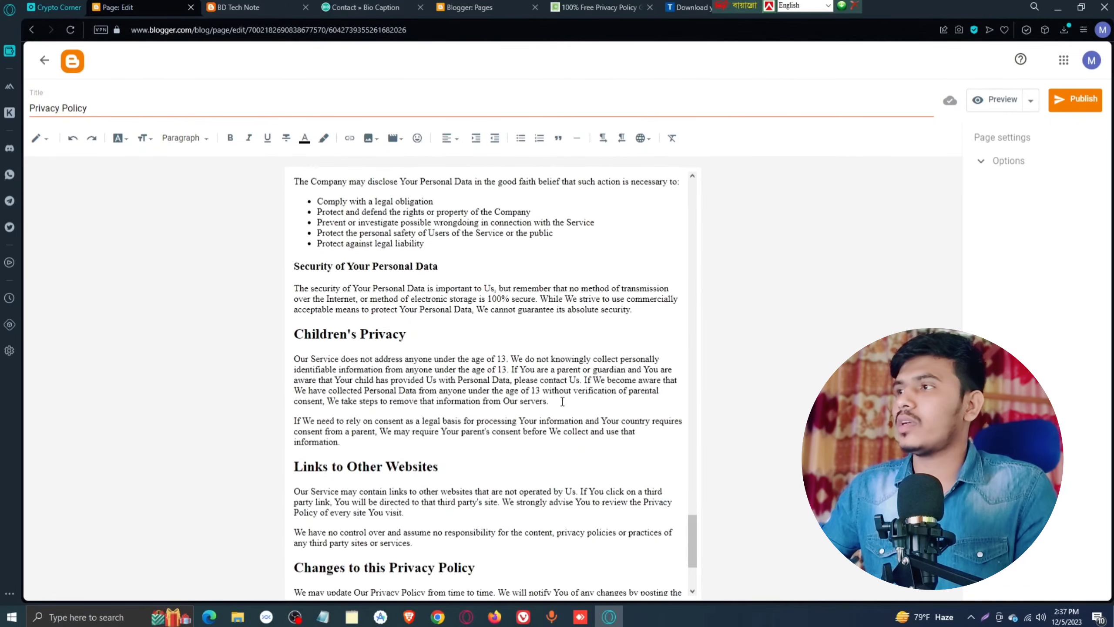
pyautogui.click(1077, 104)
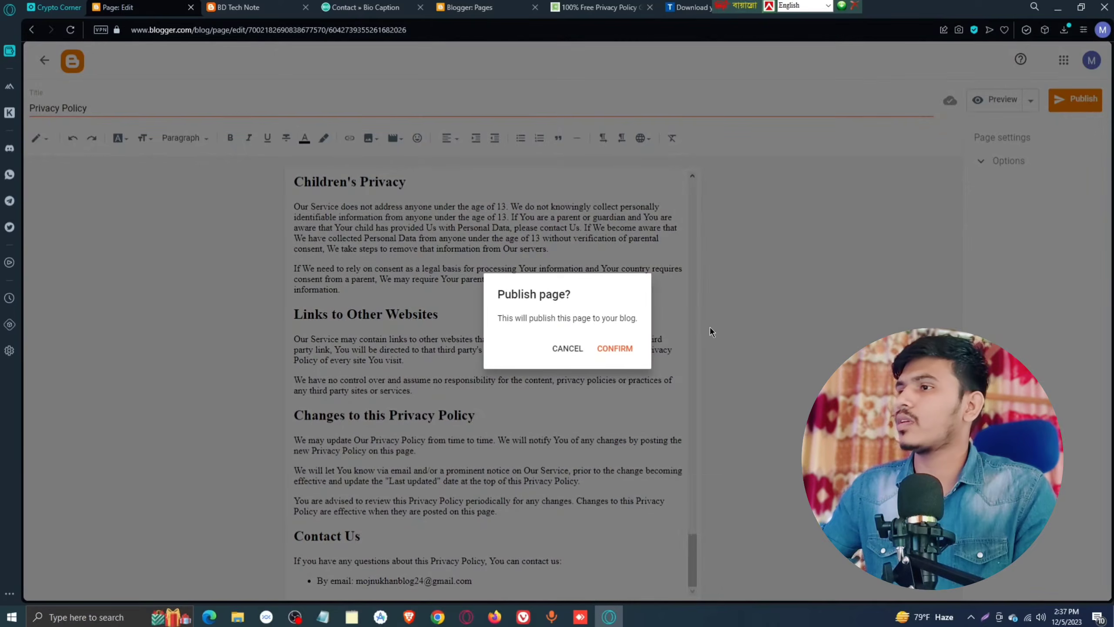
pyautogui.click(636, 348)
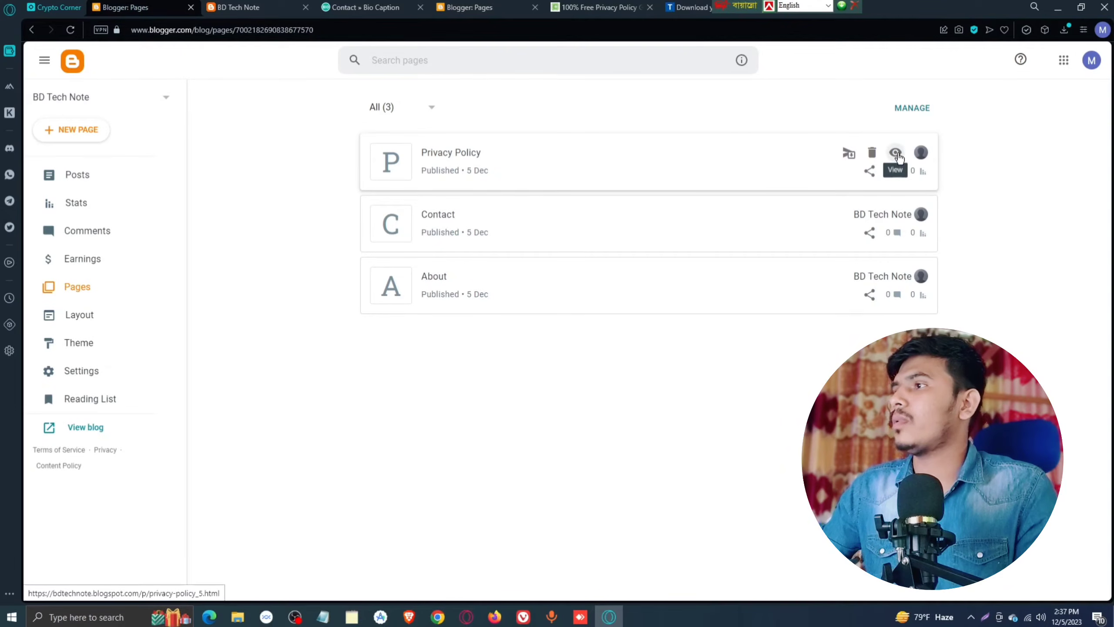
# Step: Open the published Privacy Policy page on the blog and look through its content
pyautogui.click(896, 153)
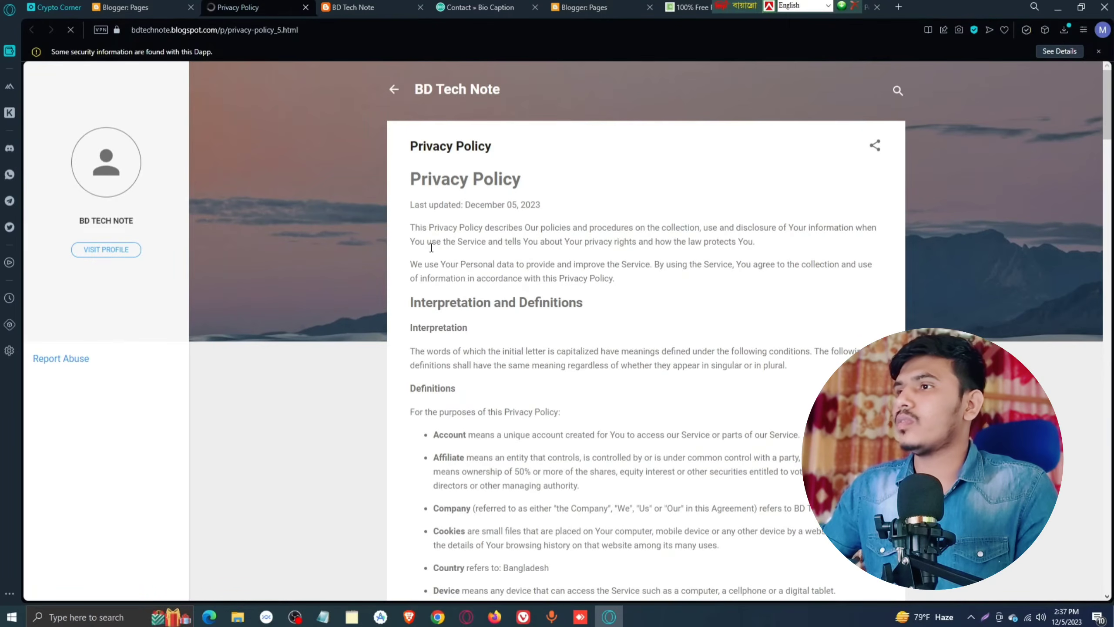
pyautogui.scroll(-10, 476, 260)
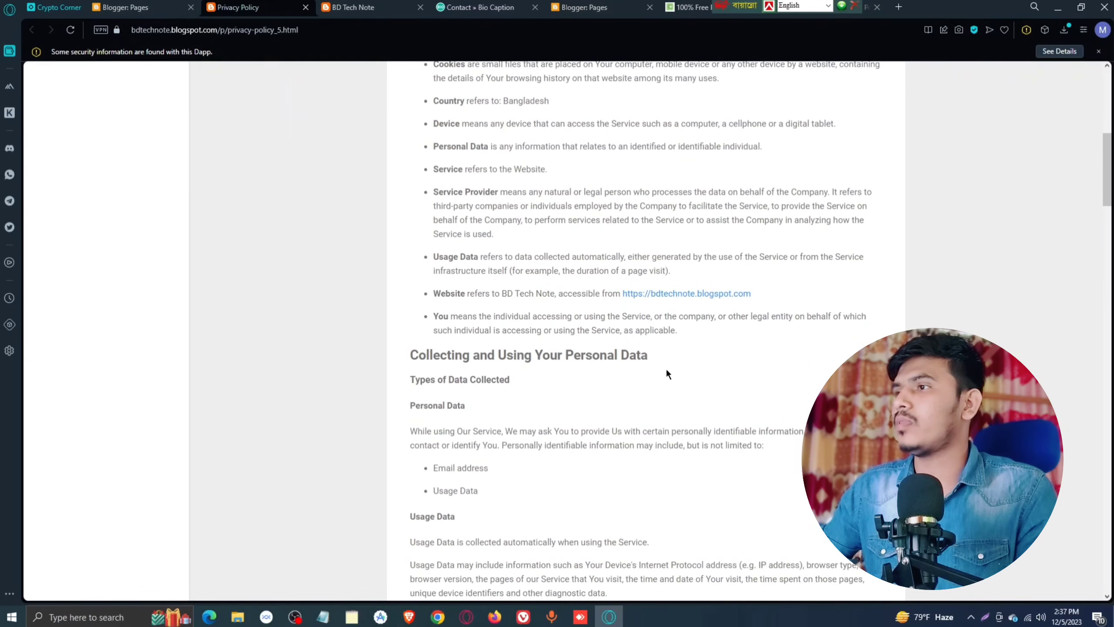
pyautogui.scroll(-20, 702, 338)
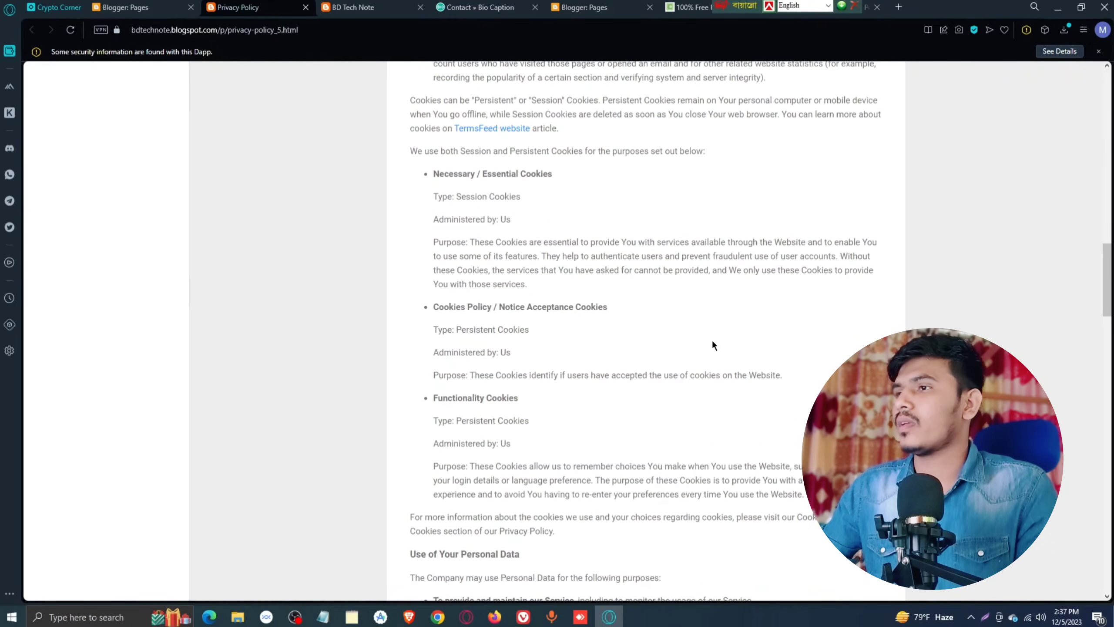
pyautogui.scroll(-15, 712, 342)
pyautogui.scroll(17, 684, 268)
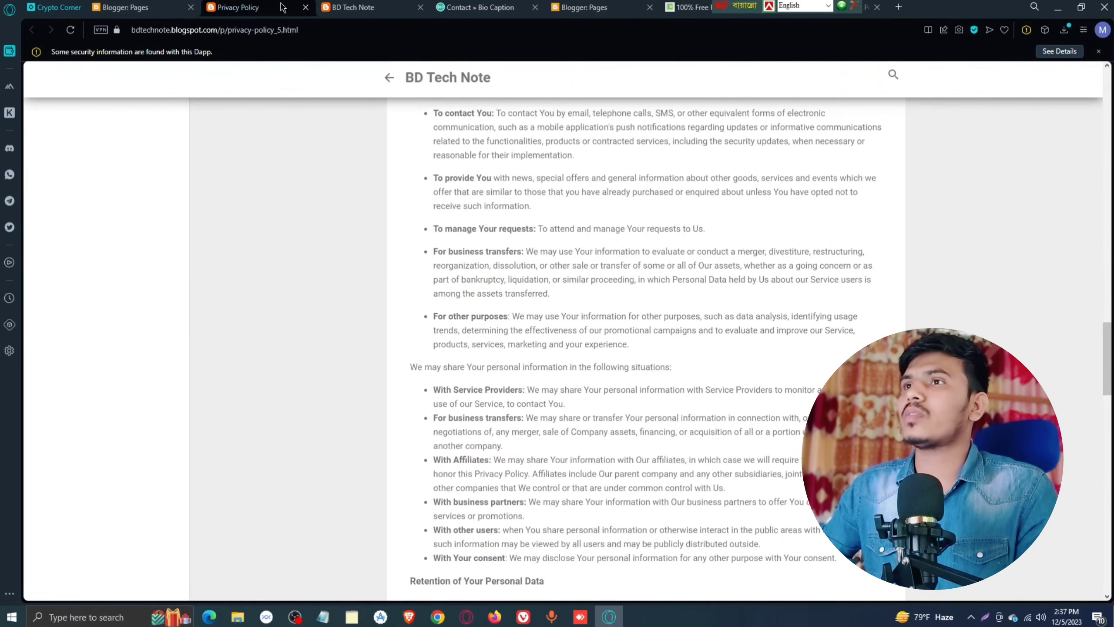
# Step: Move the floating keyboard bar off the browser tabs and close the TermsFeed download, Privacy Policy Generator and duplicate Blogger Pages tabs
pyautogui.click(176, 6)
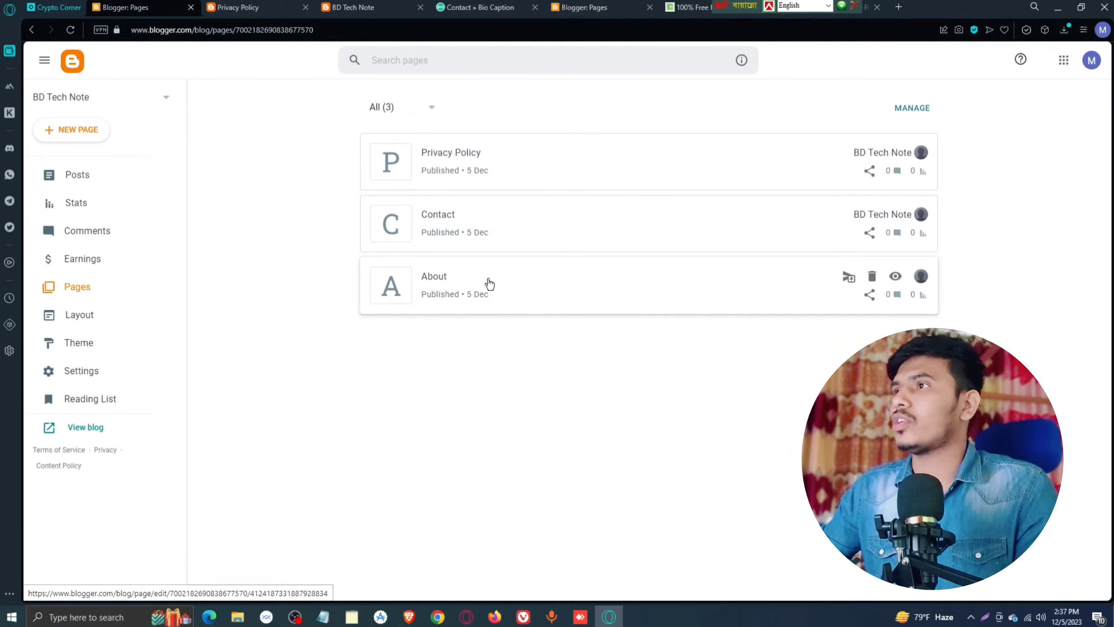
pyautogui.moveTo(733, 7); pyautogui.dragTo(1079, 7)
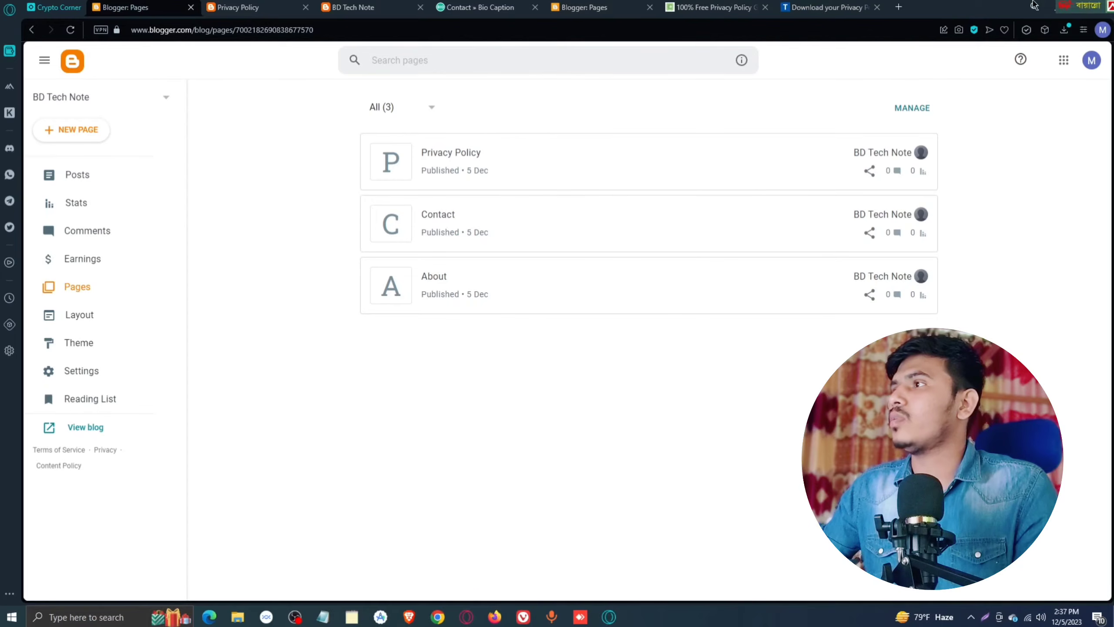
pyautogui.click(878, 7)
pyautogui.click(761, 14)
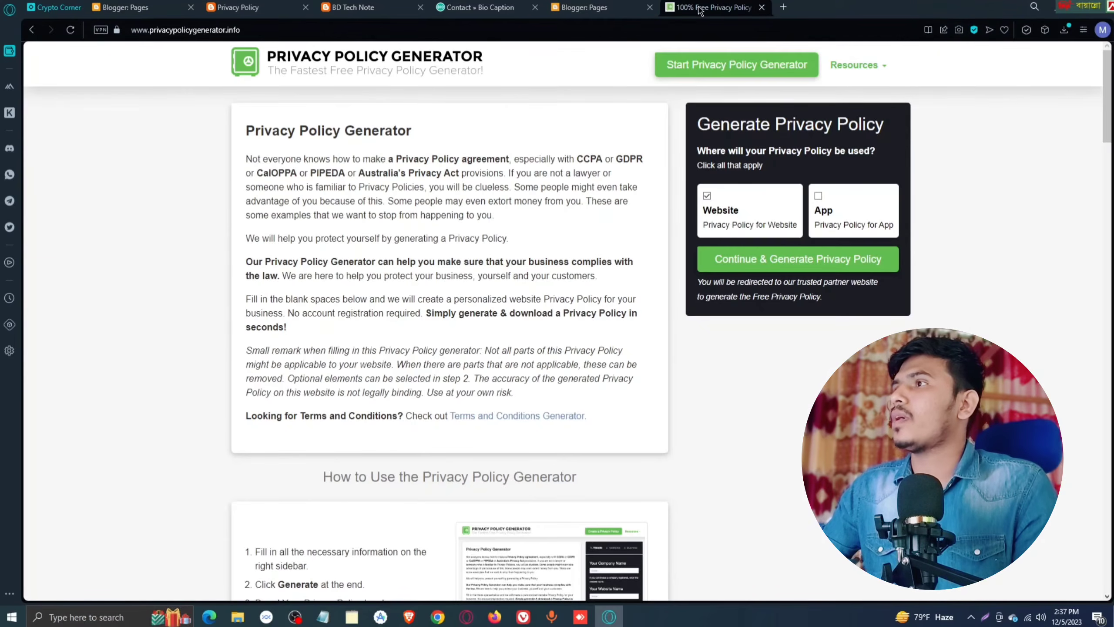
pyautogui.click(763, 7)
pyautogui.click(650, 7)
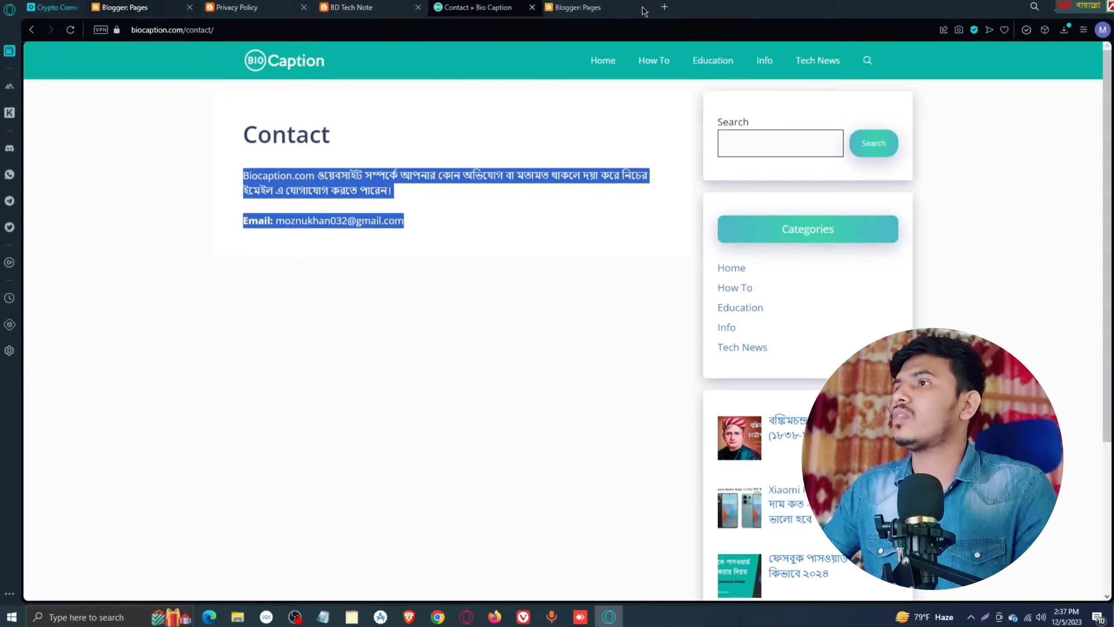
# Step: Search the web for "disclaimer generator for blooger" in a new tab and open the disclaimergenerator.net site
pyautogui.click(547, 8)
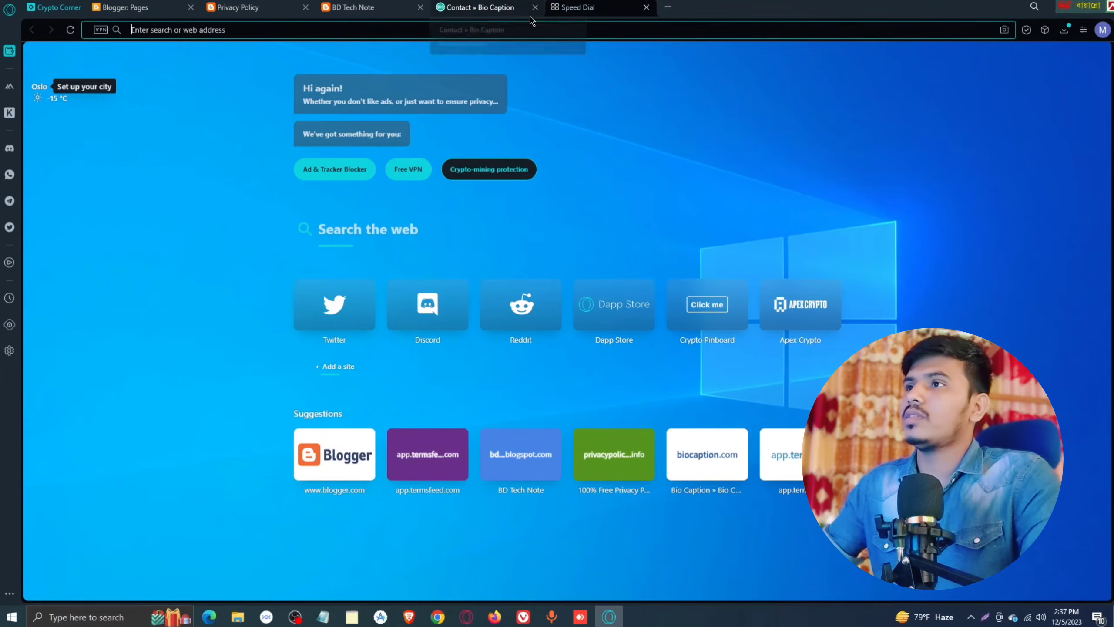
pyautogui.click(319, 24)
pyautogui.write('di')
pyautogui.click(241, 33)
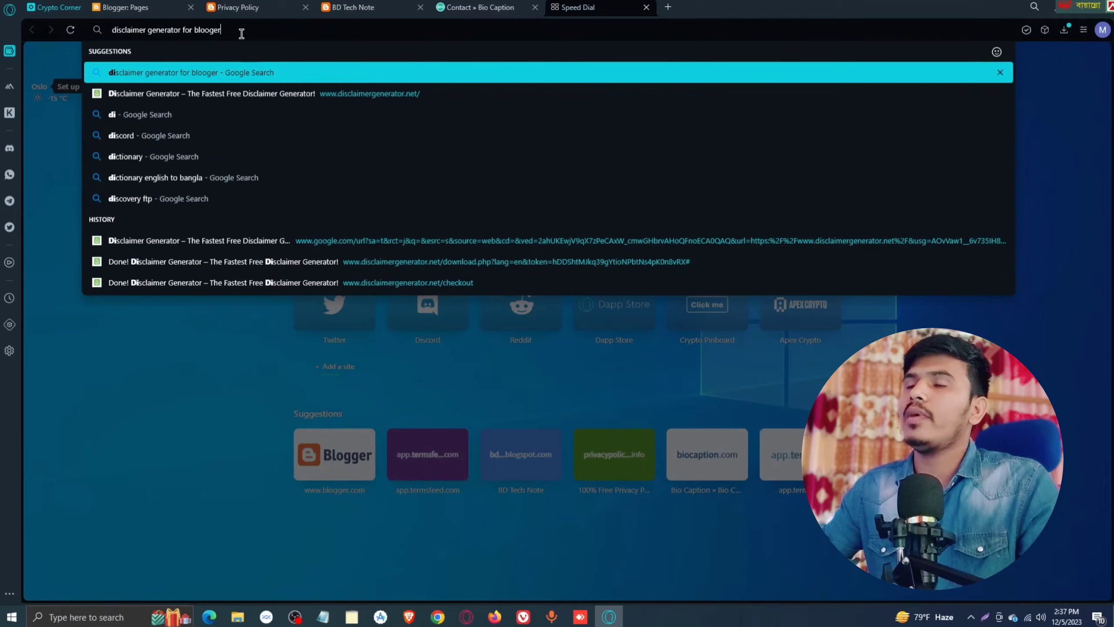
pyautogui.press('Return')
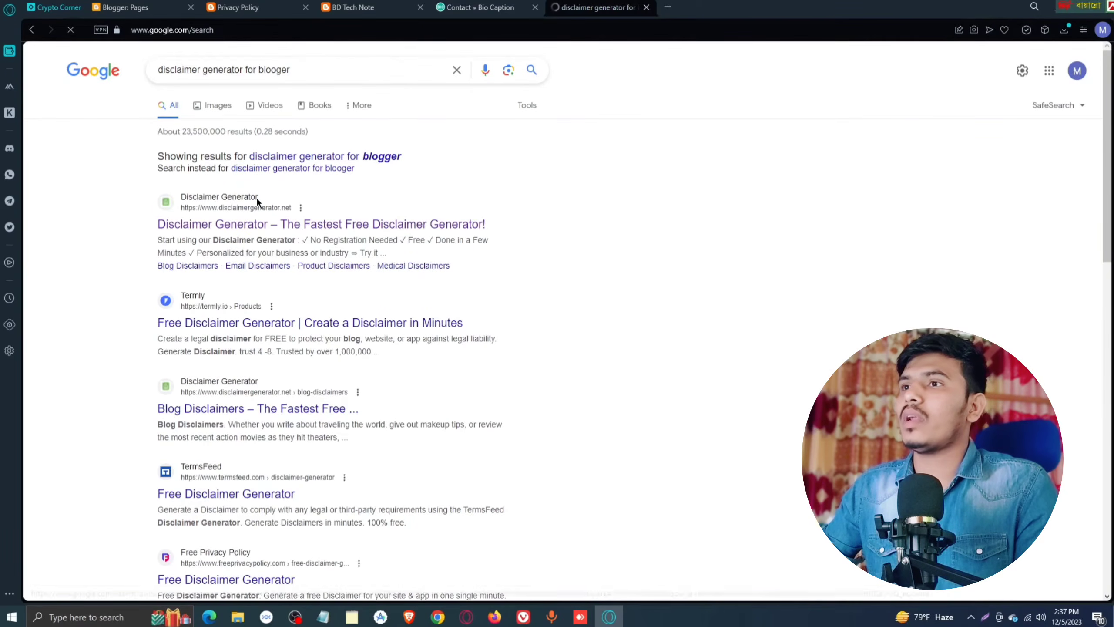
pyautogui.click(197, 230)
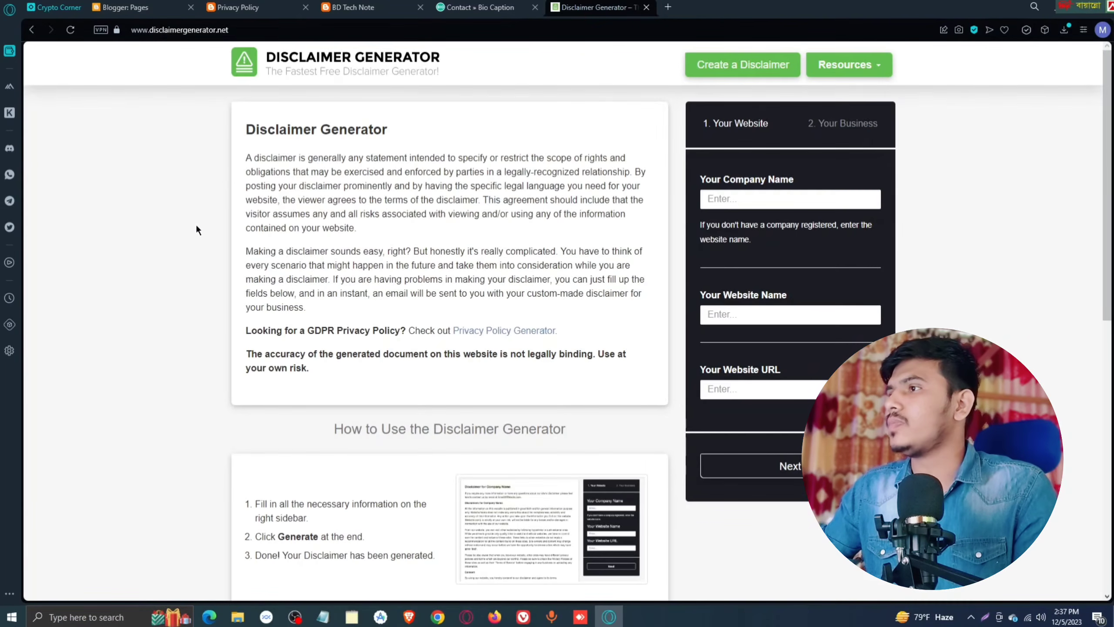
# Step: Enter "BD Tech Note" as company and website name, fill in the blog's bdtechnote.blogspot.com address, and continue to the business details
pyautogui.click(729, 197)
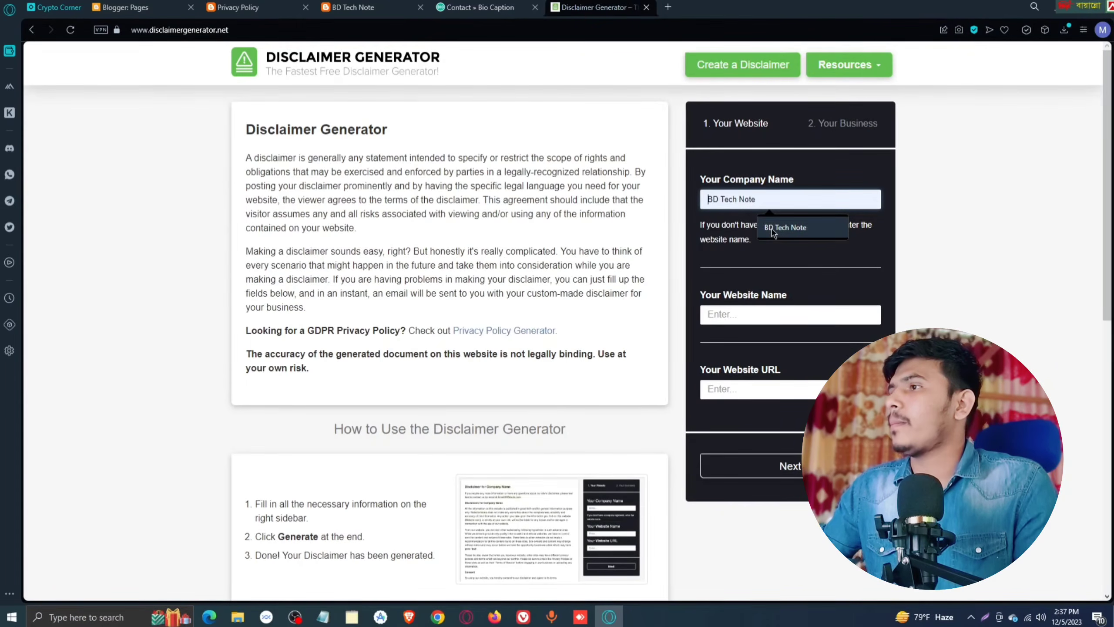
pyautogui.click(773, 231)
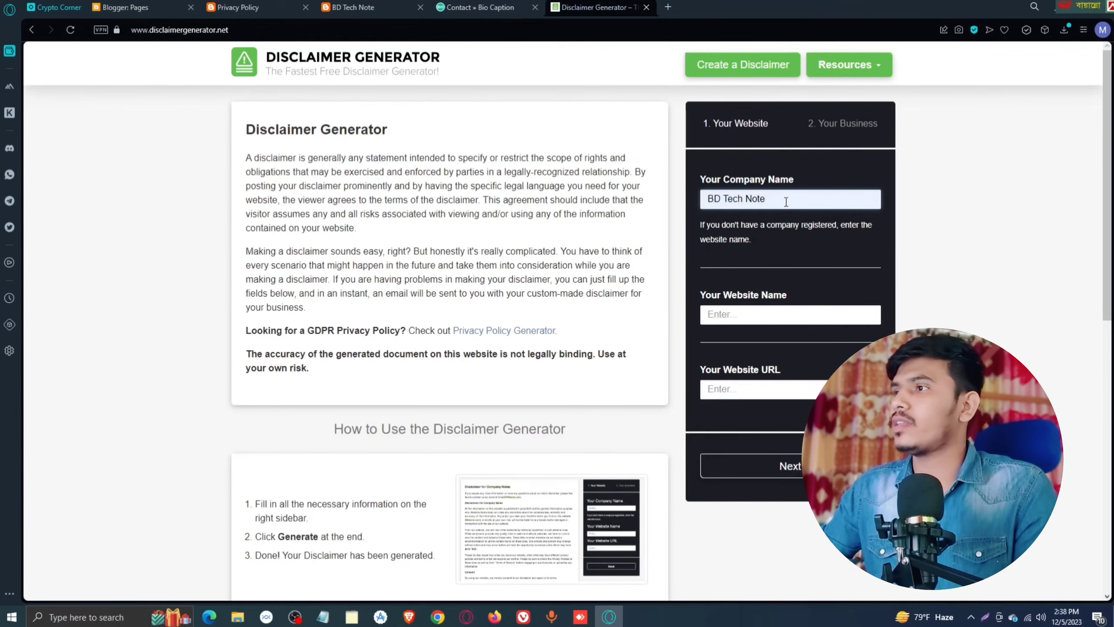
pyautogui.click(764, 307)
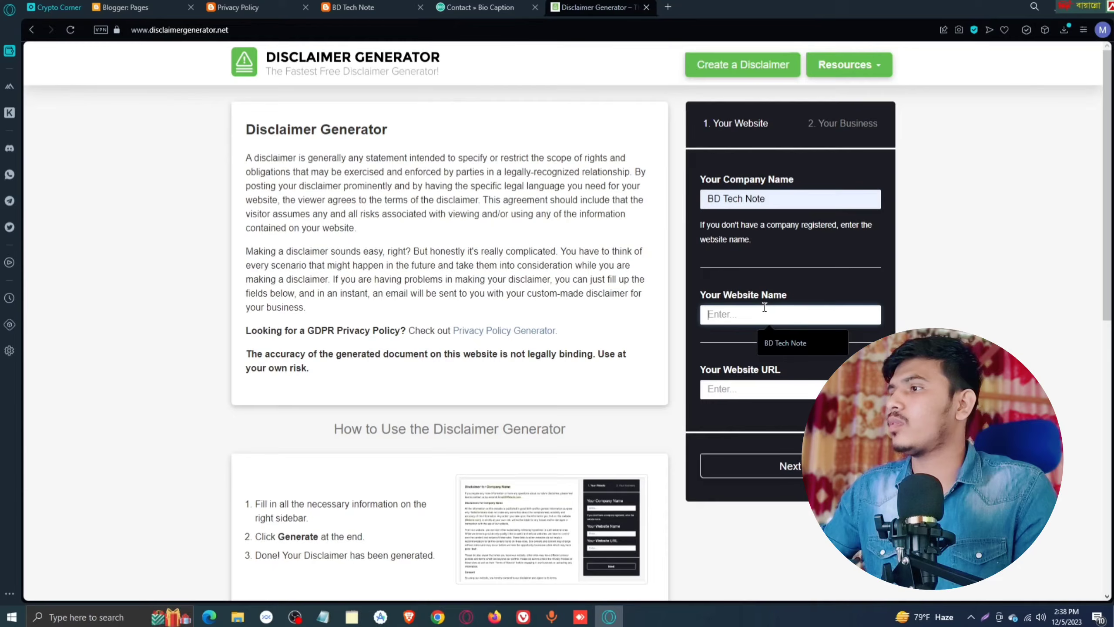
pyautogui.click(781, 345)
pyautogui.click(768, 389)
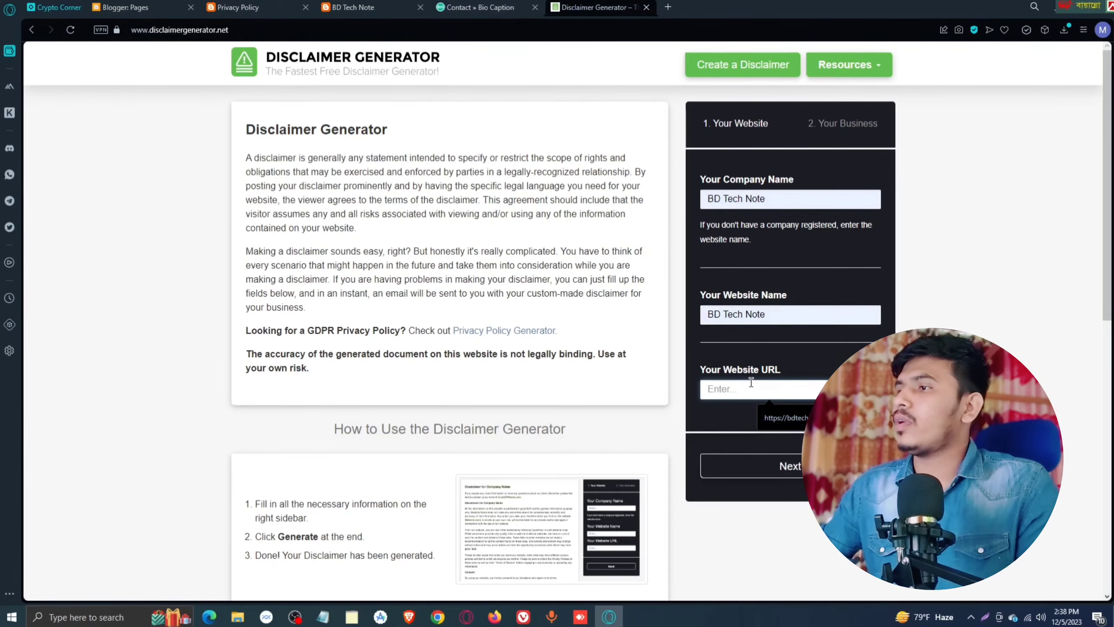
pyautogui.click(785, 417)
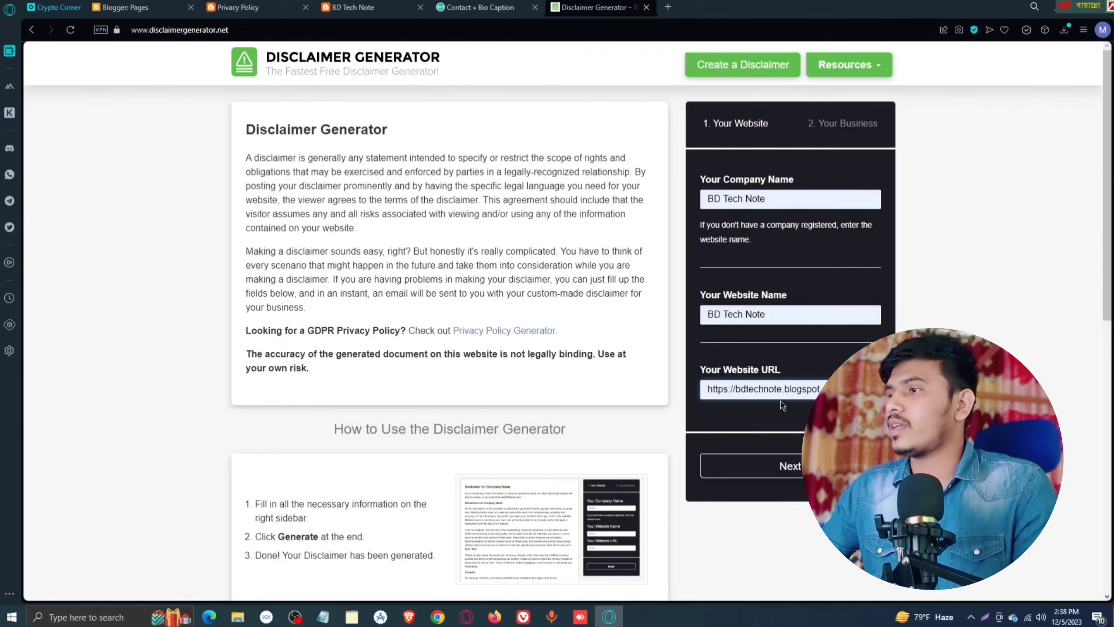
pyautogui.click(798, 469)
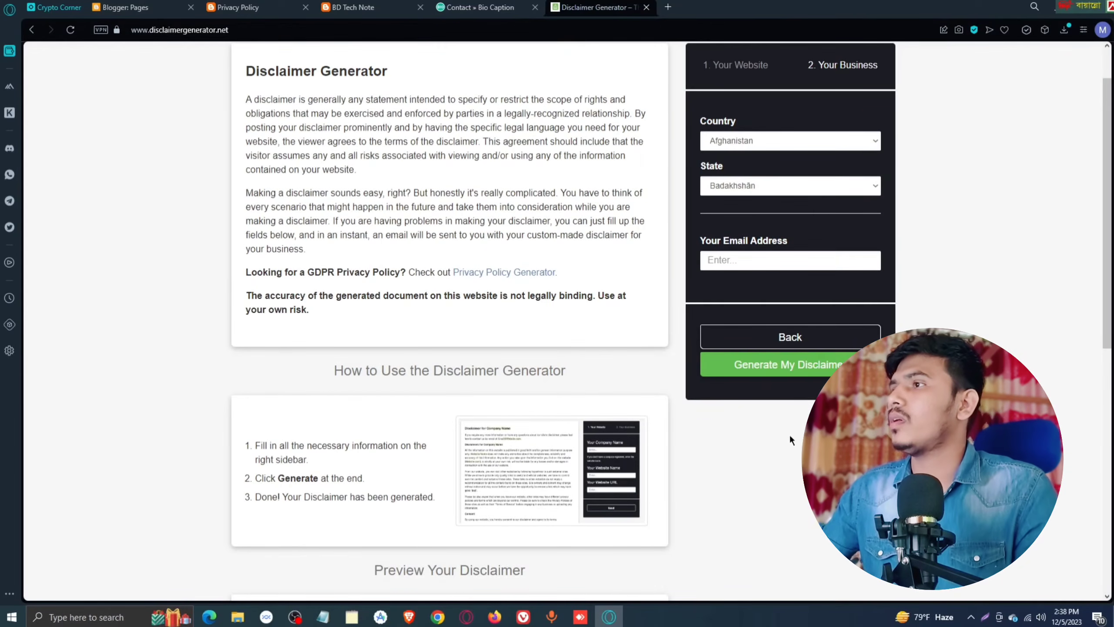
# Step: Set the country to Bangladesh, fill in the contact e-mail address, and generate the disclaimer
pyautogui.click(761, 140)
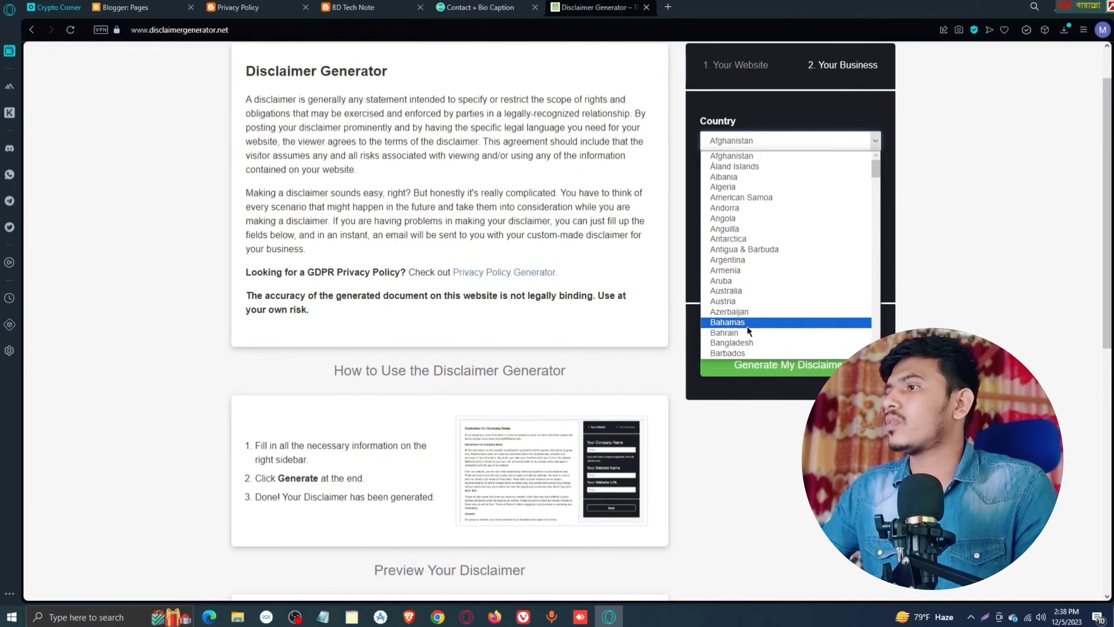
pyautogui.click(750, 342)
pyautogui.click(751, 214)
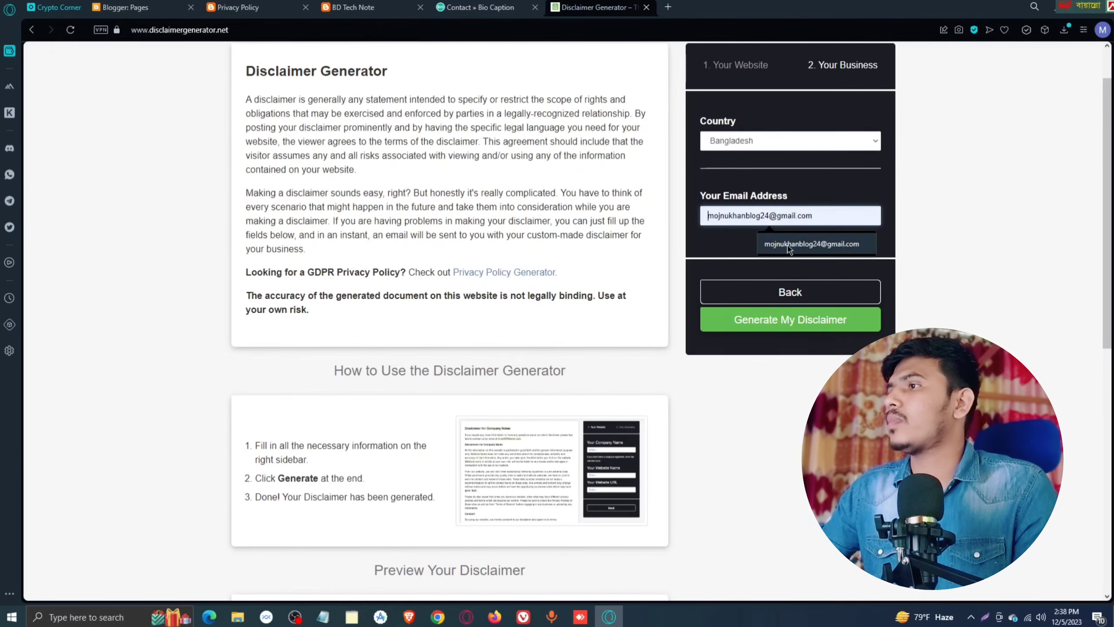
pyautogui.click(792, 246)
pyautogui.click(794, 320)
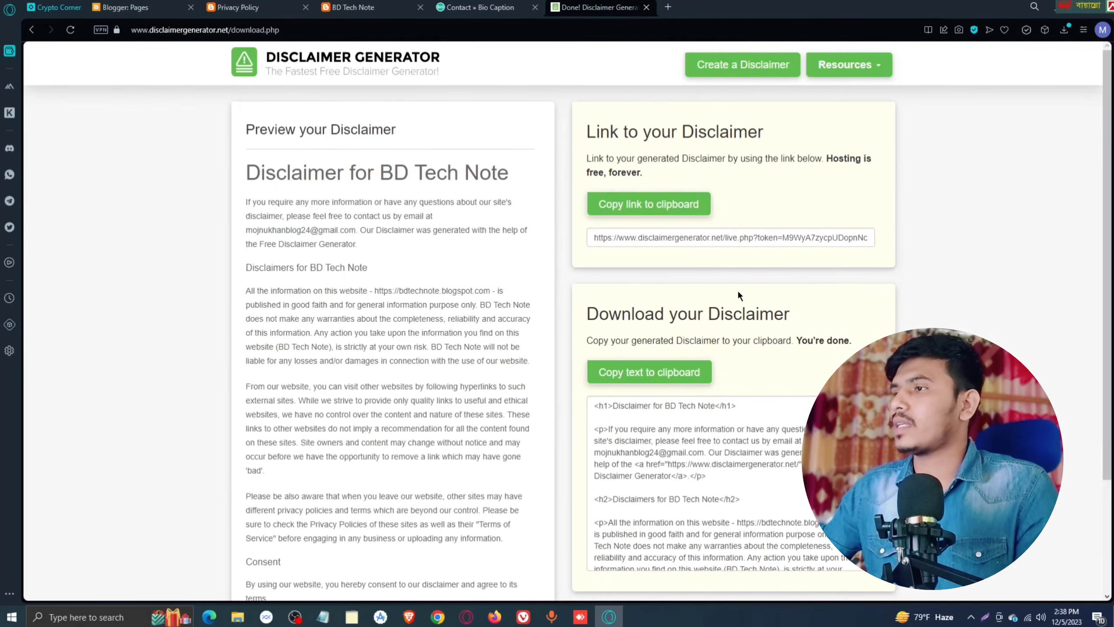
# Step: Copy the generated disclaimer text for BD Tech Note to the clipboard
pyautogui.scroll(-10, 722, 288)
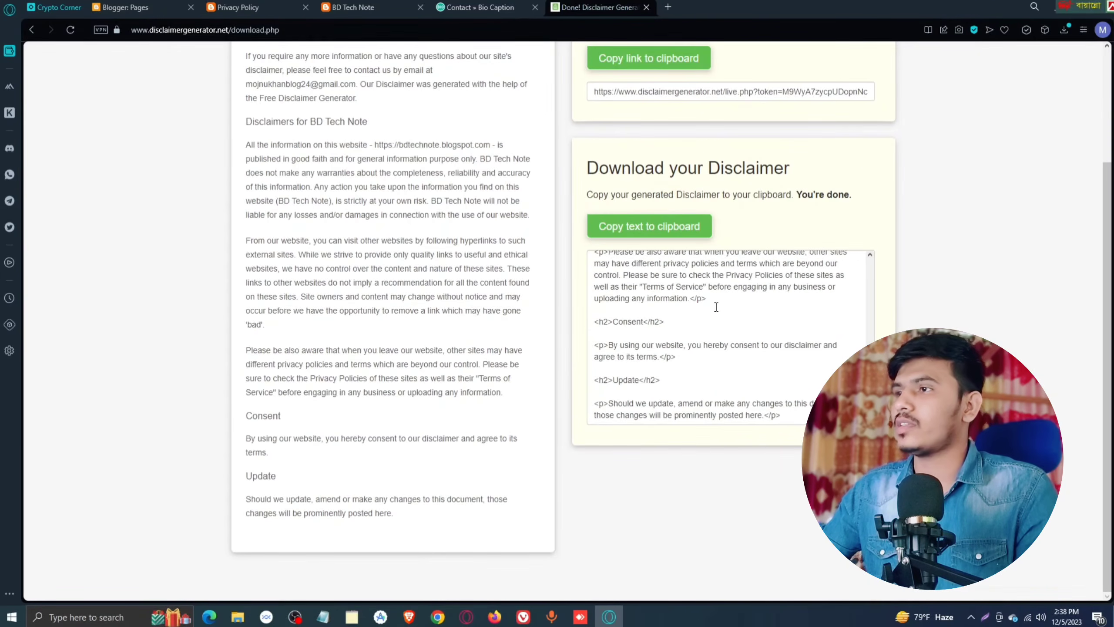
pyautogui.click(622, 234)
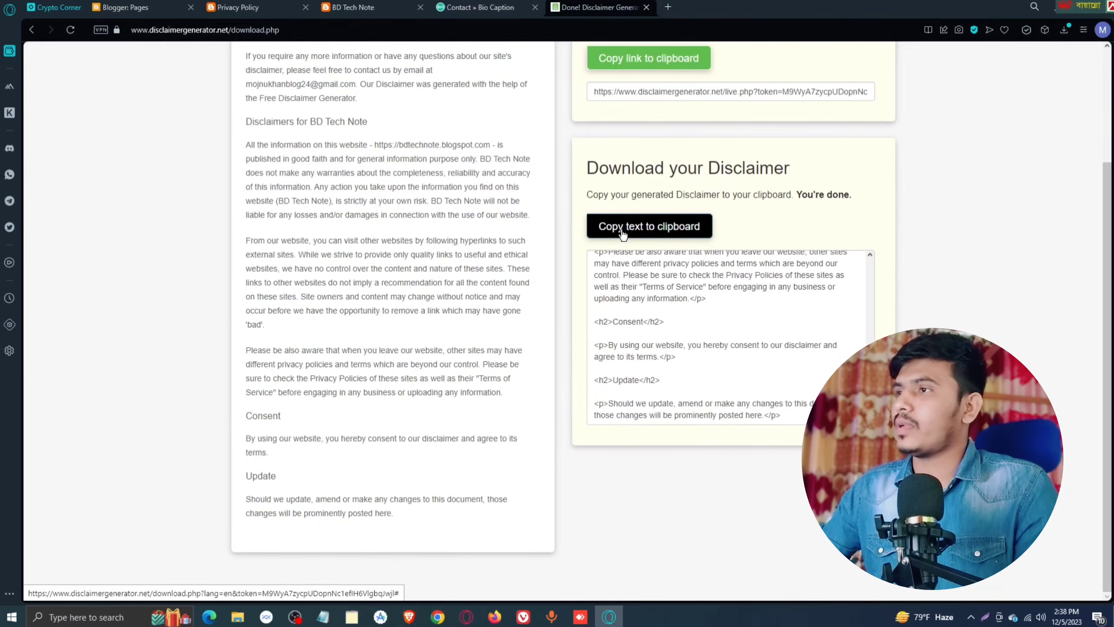
pyautogui.click(649, 225)
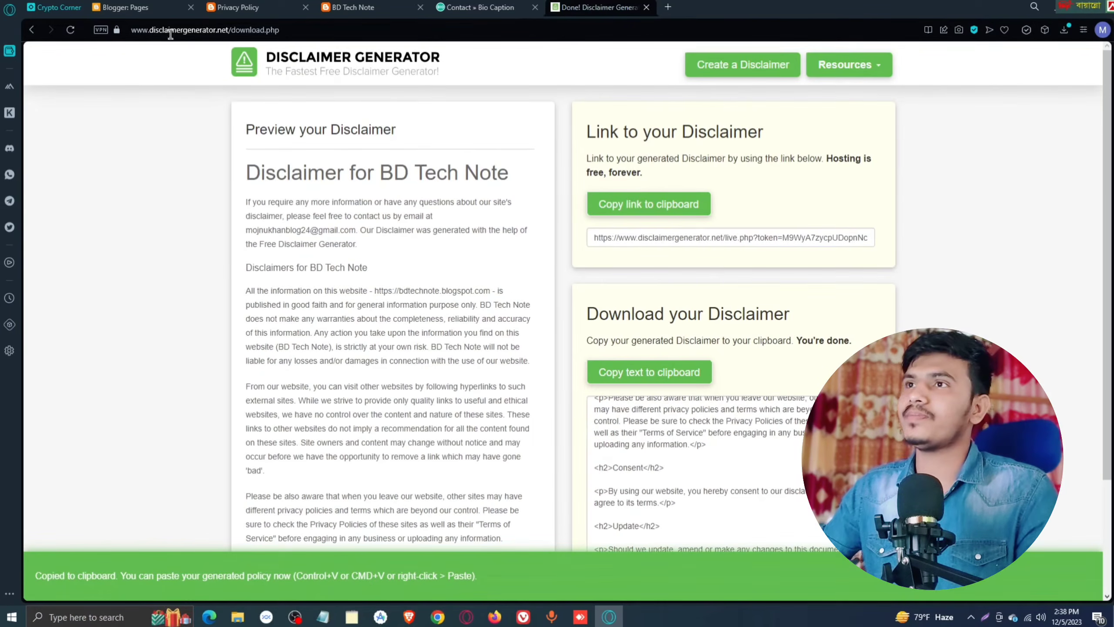
# Step: Return to the Blogger pages list and create a new page titled "Disclaimer"
pyautogui.click(160, 7)
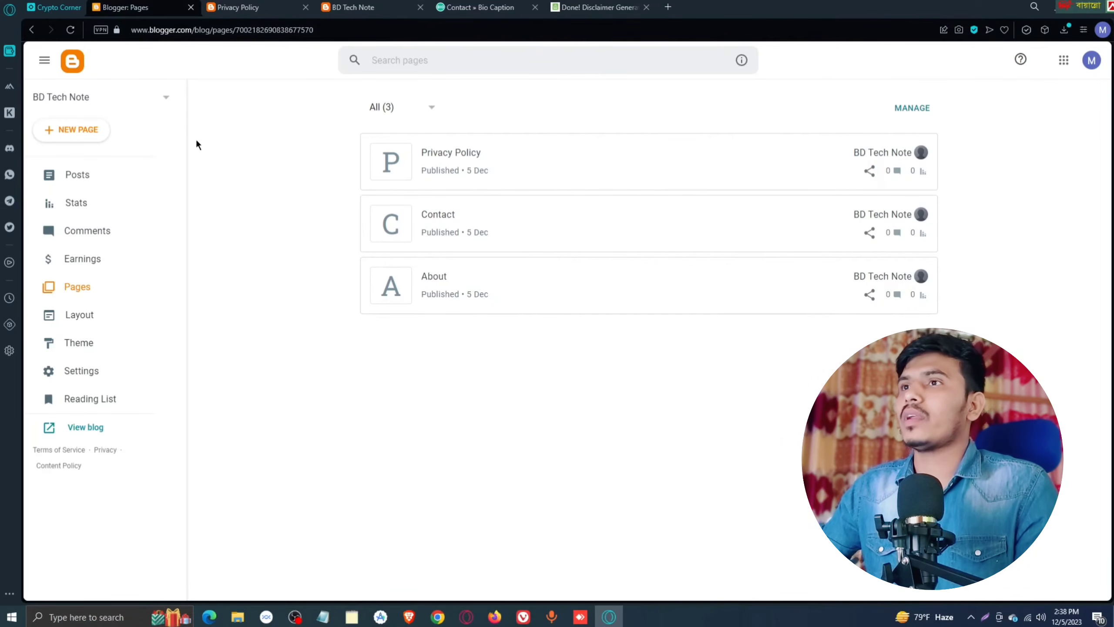
pyautogui.click(74, 133)
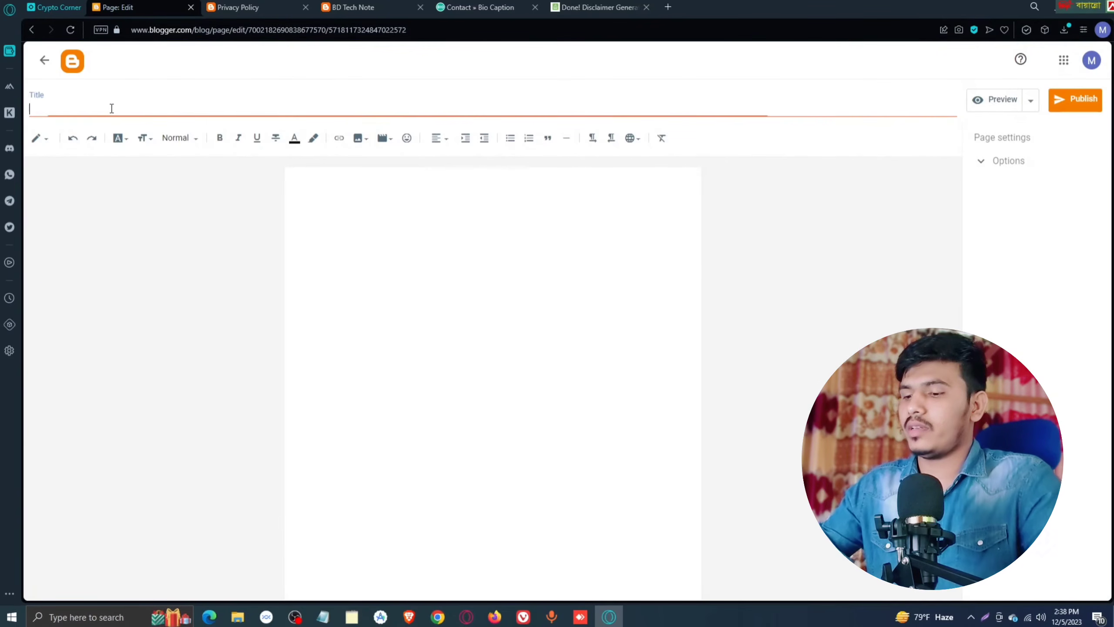
pyautogui.write('Di')
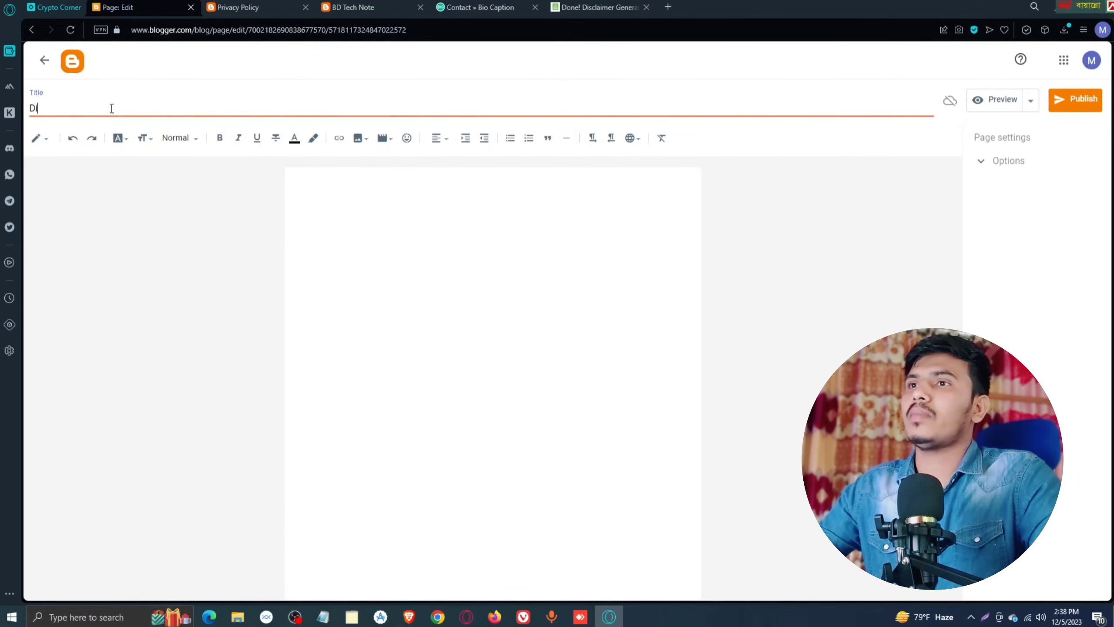
pyautogui.write('sclai')
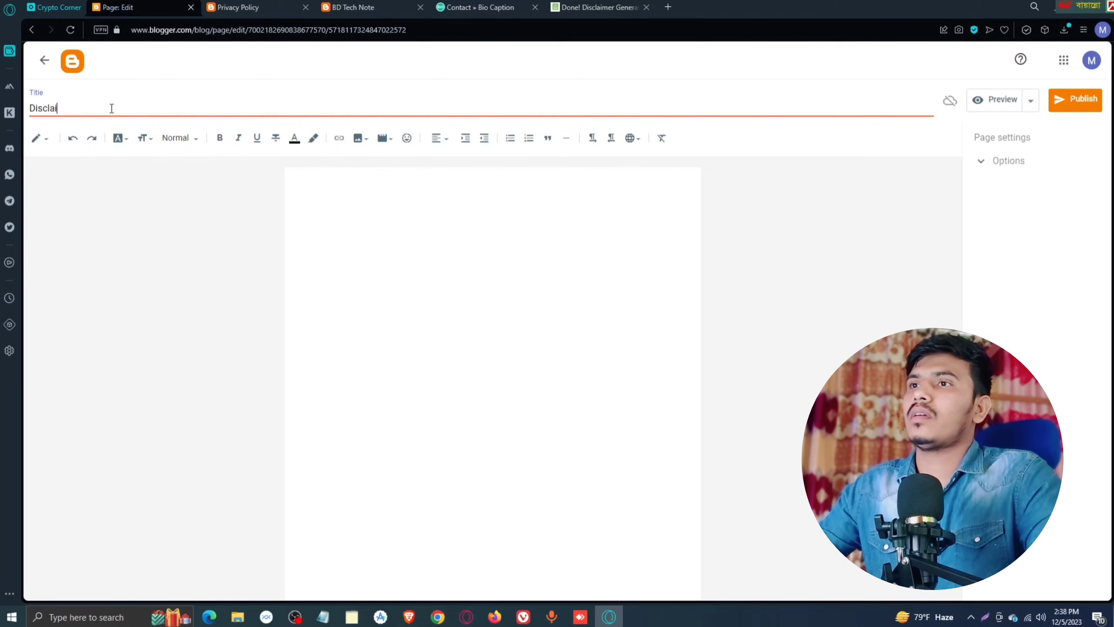
pyautogui.write('mar')
pyautogui.press('BackSpace')
pyautogui.press('BackSpace')
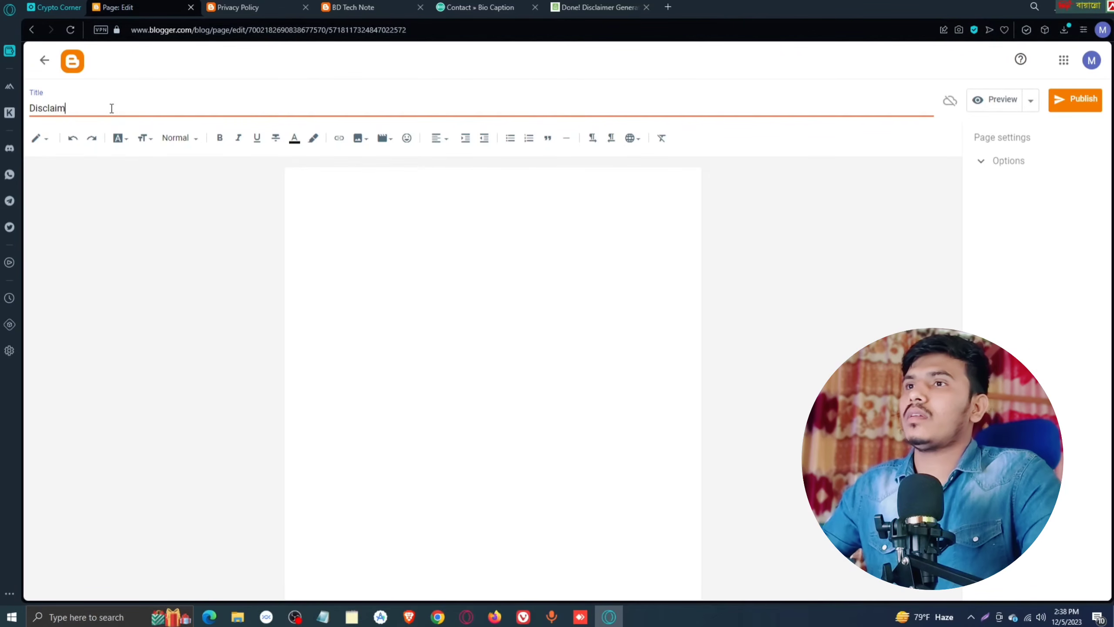
pyautogui.write('er')
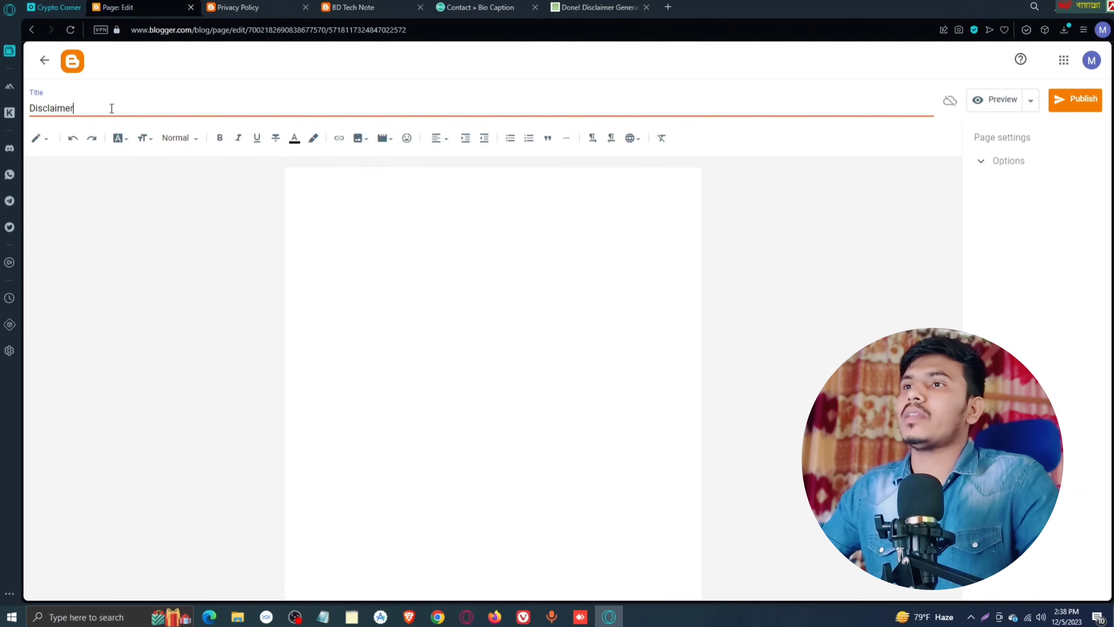
# Step: Switch the Disclaimer page to HTML view and replace its content with the copied disclaimer code
pyautogui.click(39, 140)
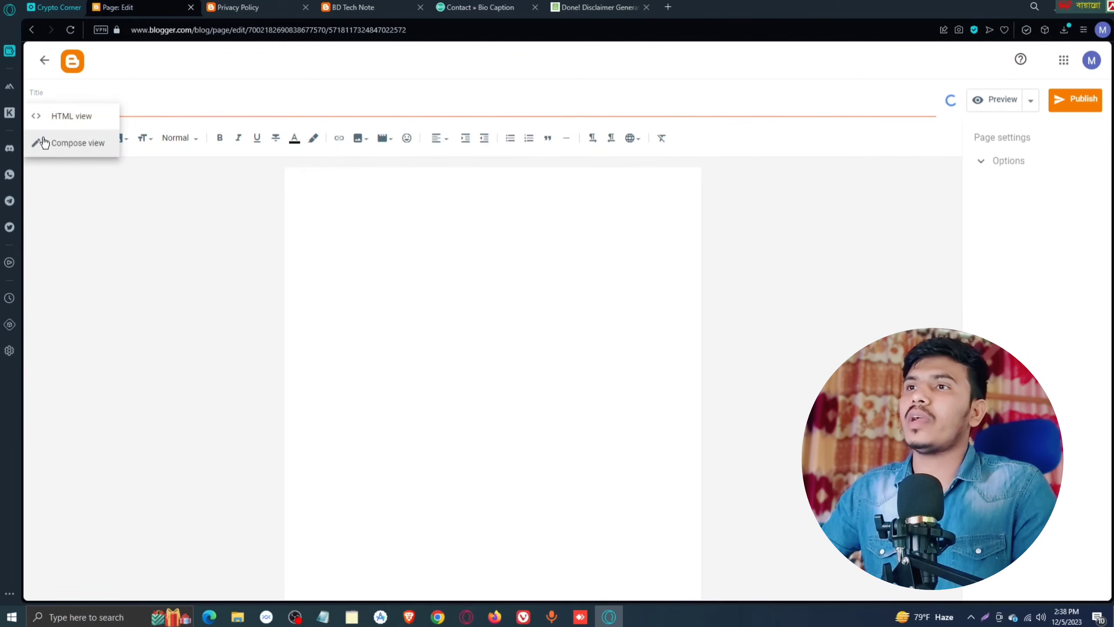
pyautogui.click(61, 115)
pyautogui.moveTo(106, 161); pyautogui.dragTo(51, 161)
pyautogui.press('BackSpace')
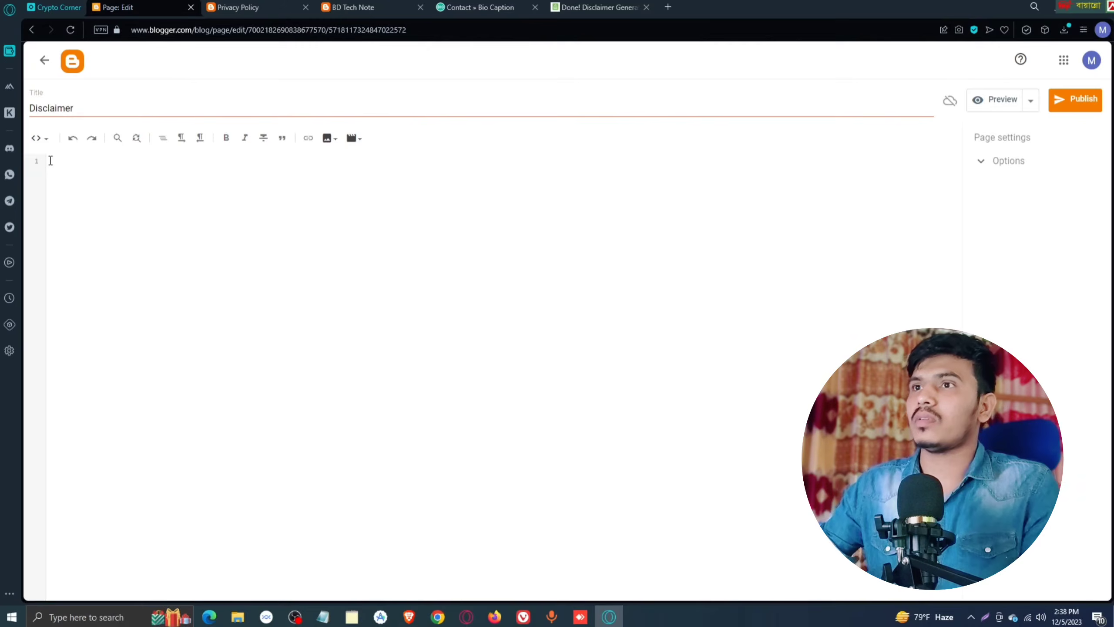
pyautogui.hotkey('ctrl', 'v')
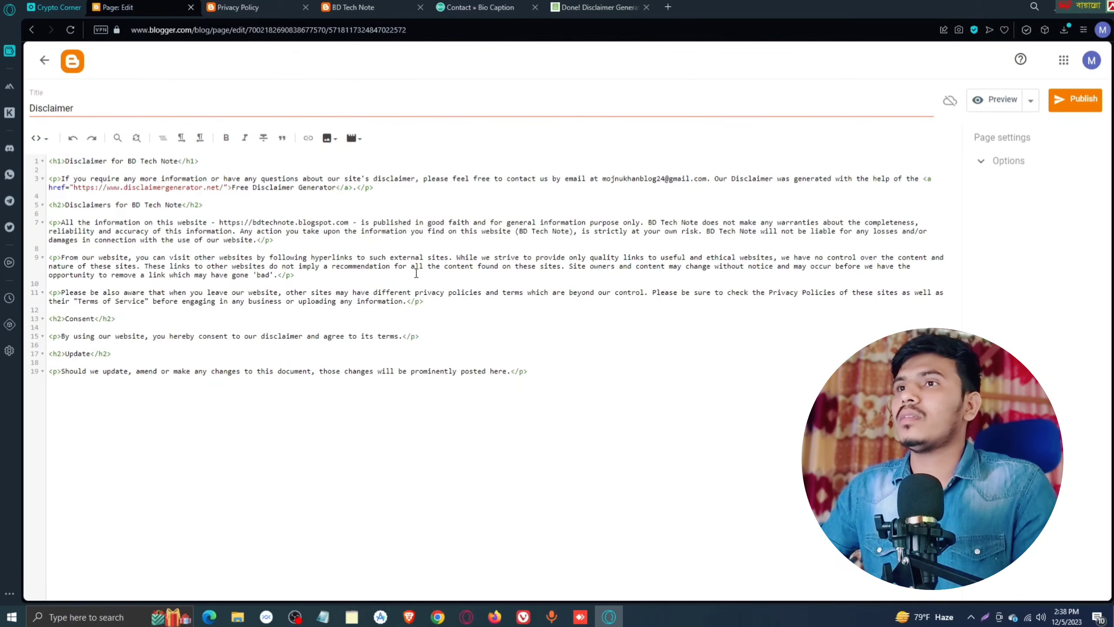
# Step: Return the page to Compose view and change the "Disclaimer for BD Tech Note" line from Major heading to Heading
pyautogui.click(39, 138)
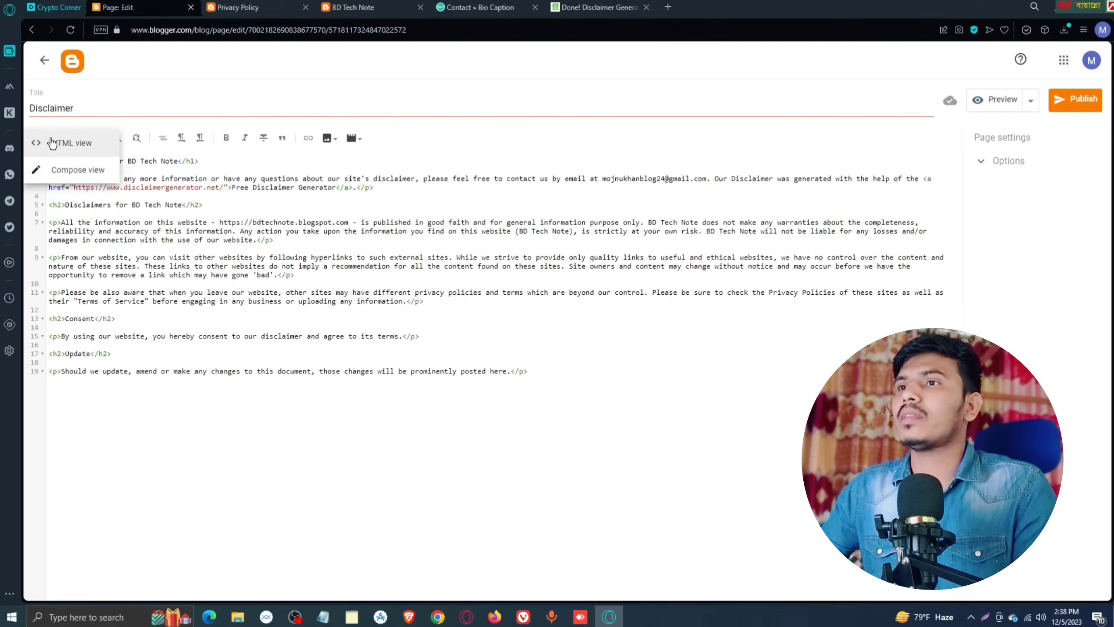
pyautogui.click(64, 176)
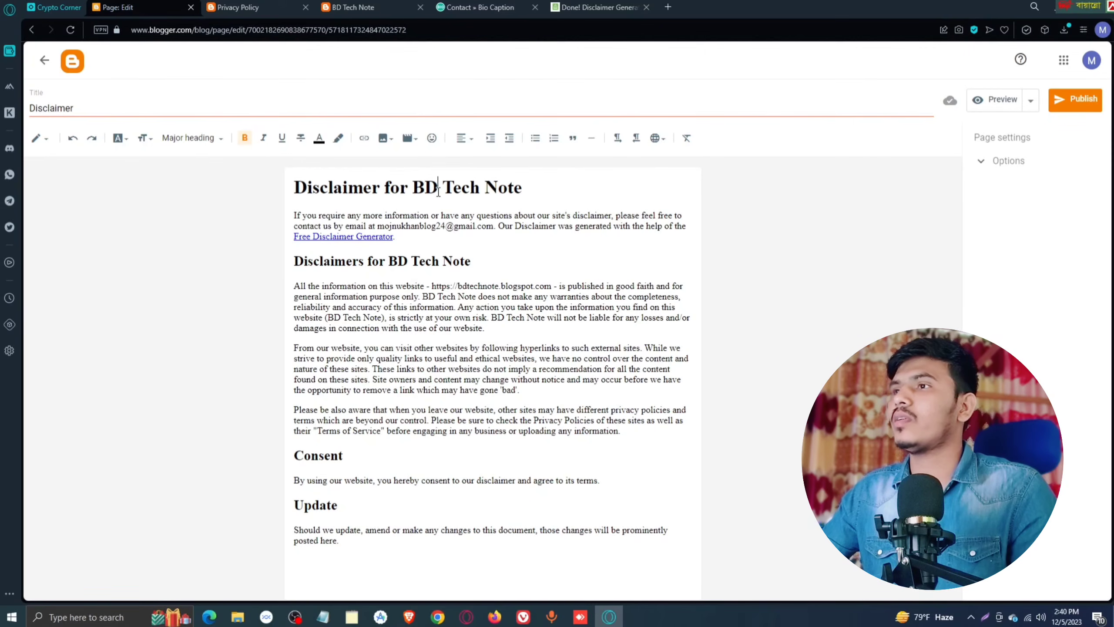
pyautogui.click(218, 145)
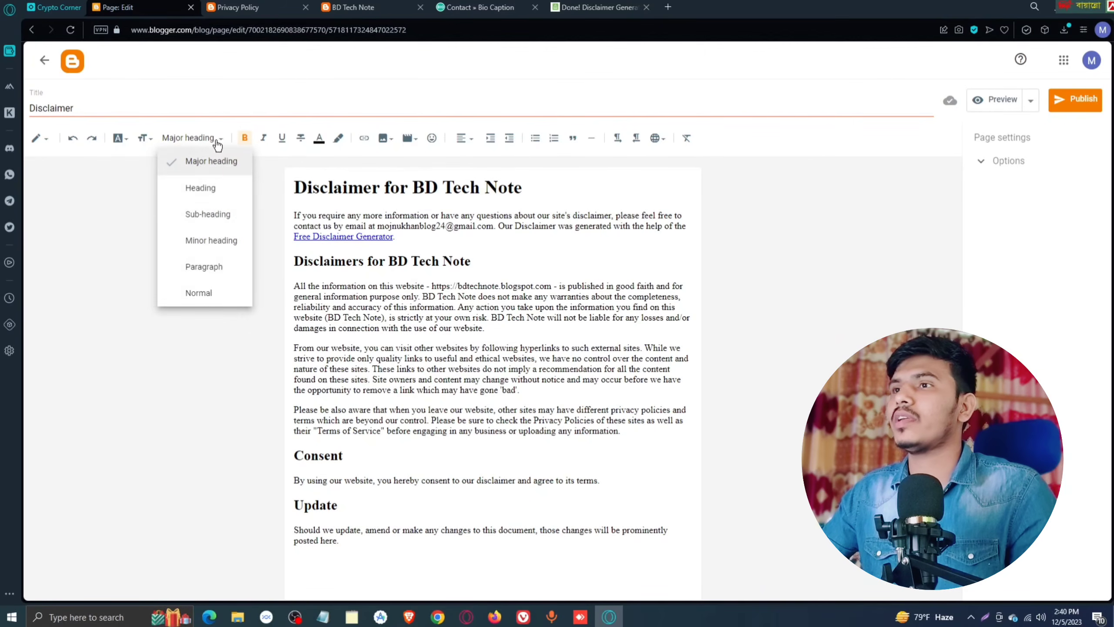
pyautogui.click(215, 188)
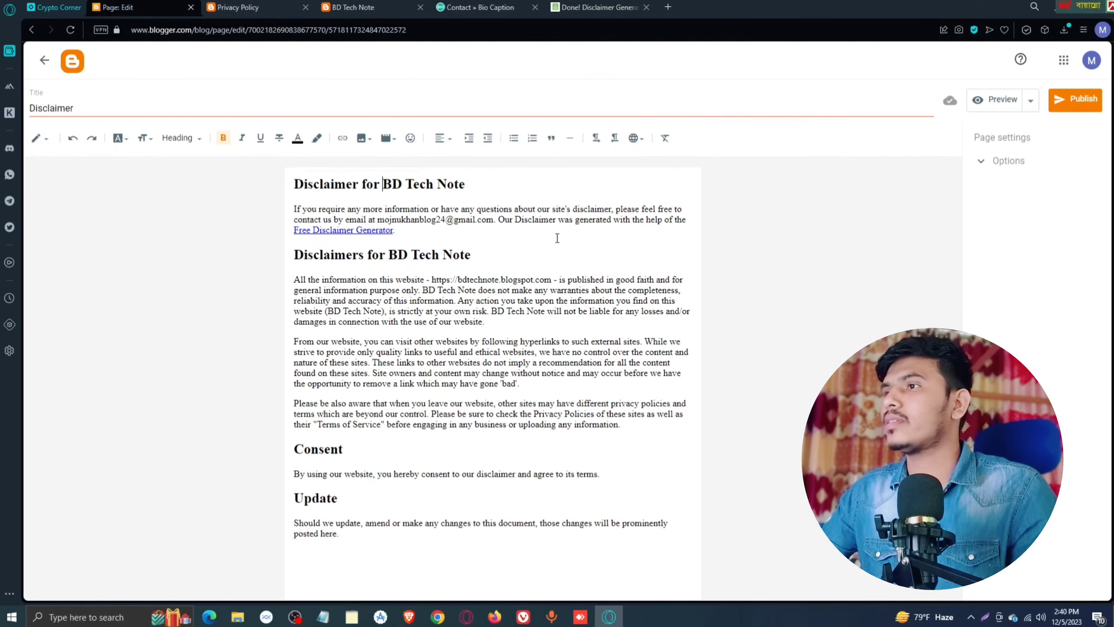
# Step: Delete the sentence crediting the Free Disclaimer Generator from the first paragraph and publish the Disclaimer page
pyautogui.moveTo(495, 219); pyautogui.dragTo(512, 234)
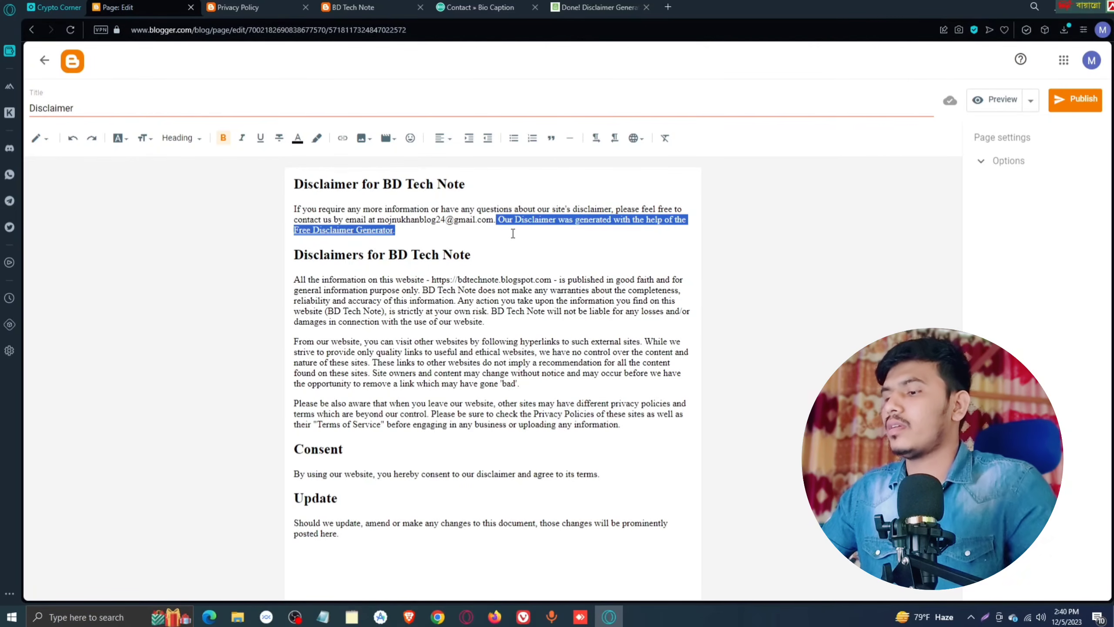
pyautogui.press('BackSpace')
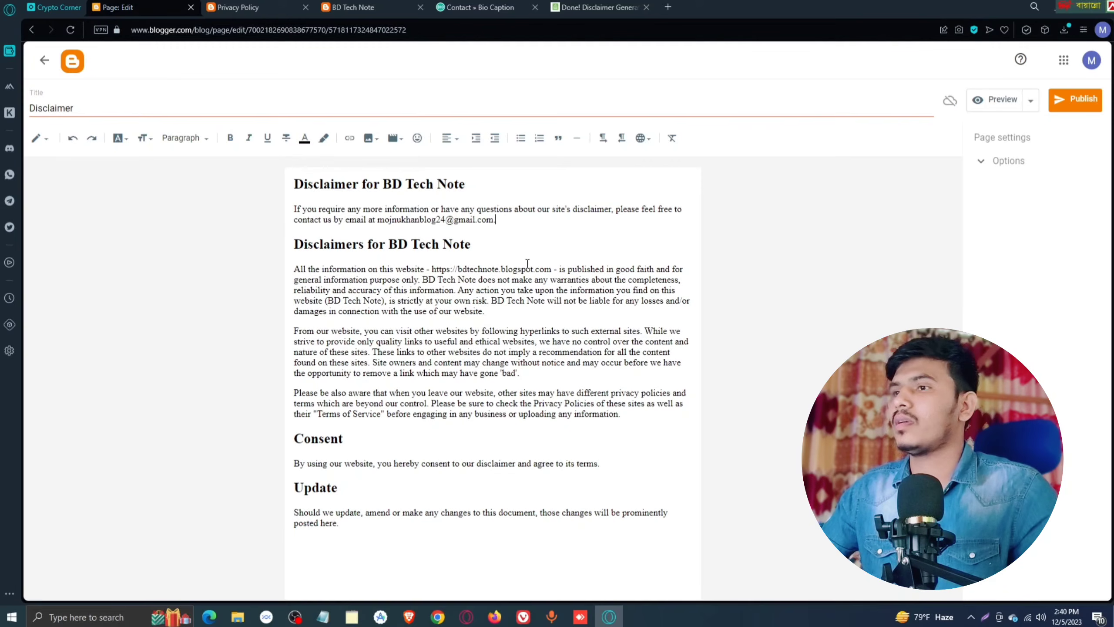
pyautogui.click(1080, 100)
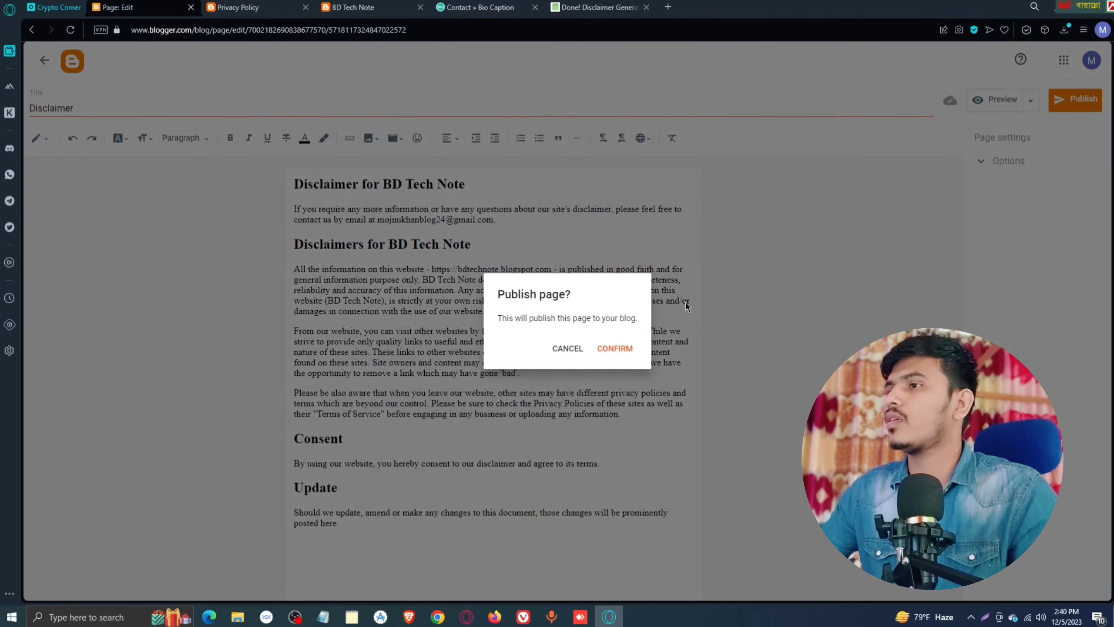
pyautogui.click(628, 350)
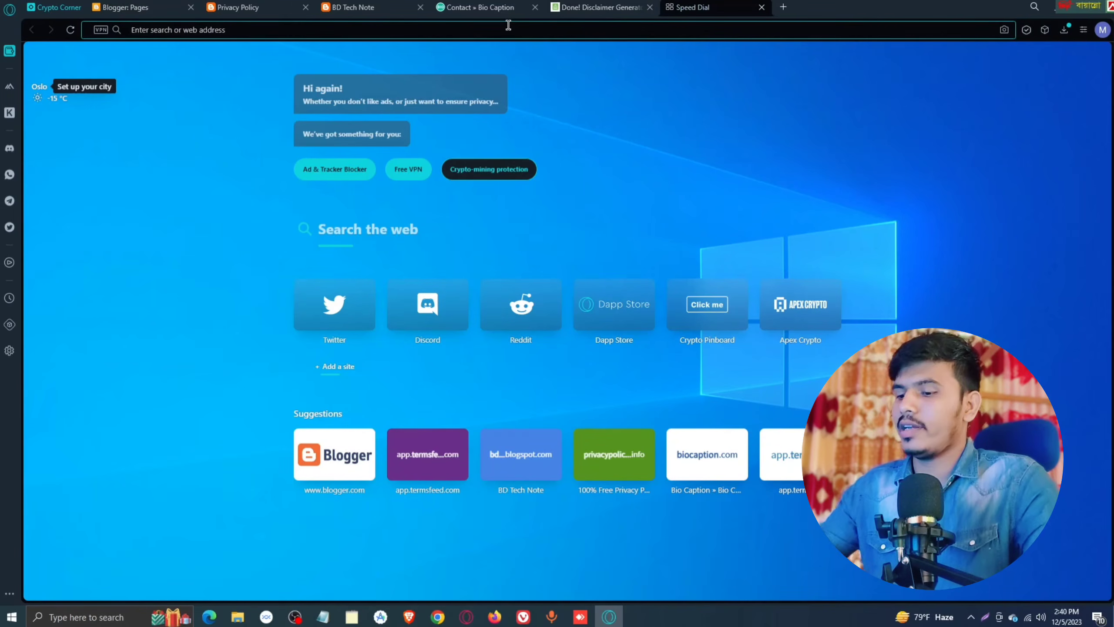
# Step: Search the web for "terms and conditions generator for blogger" in a new tab and open the termsandconditionsgenerator.com site
pyautogui.write('te')
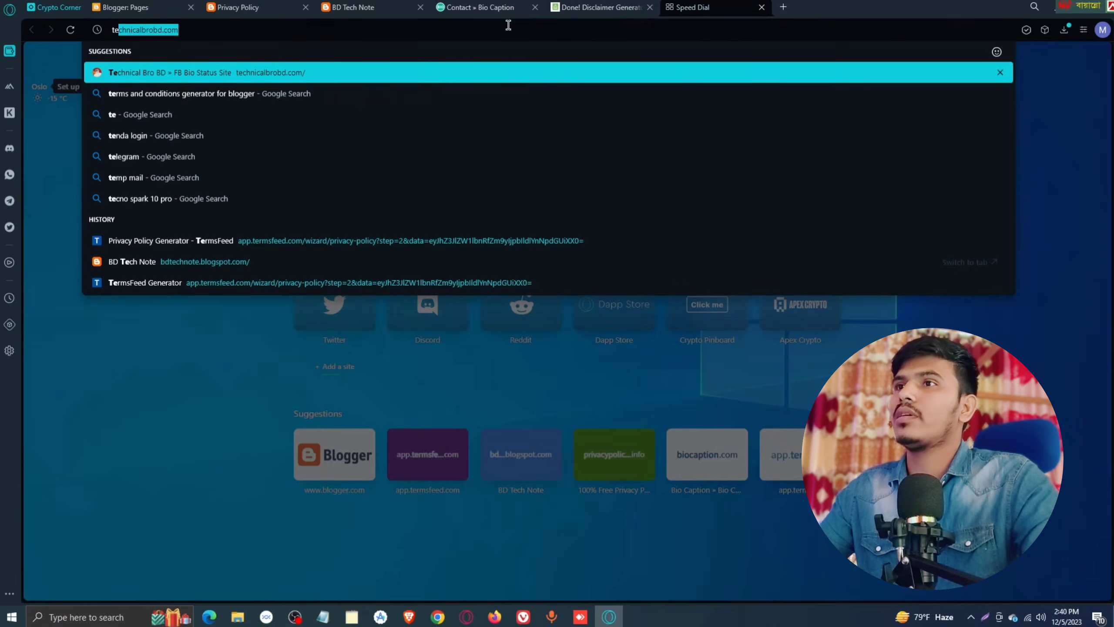
pyautogui.write('r')
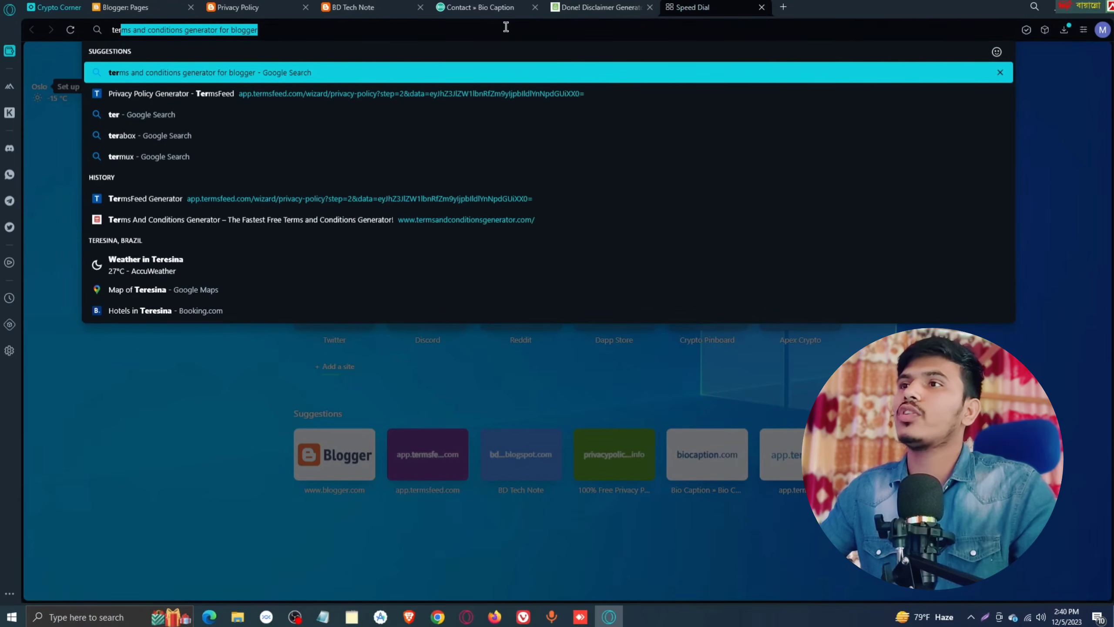
pyautogui.press('Right')
pyautogui.press('Return')
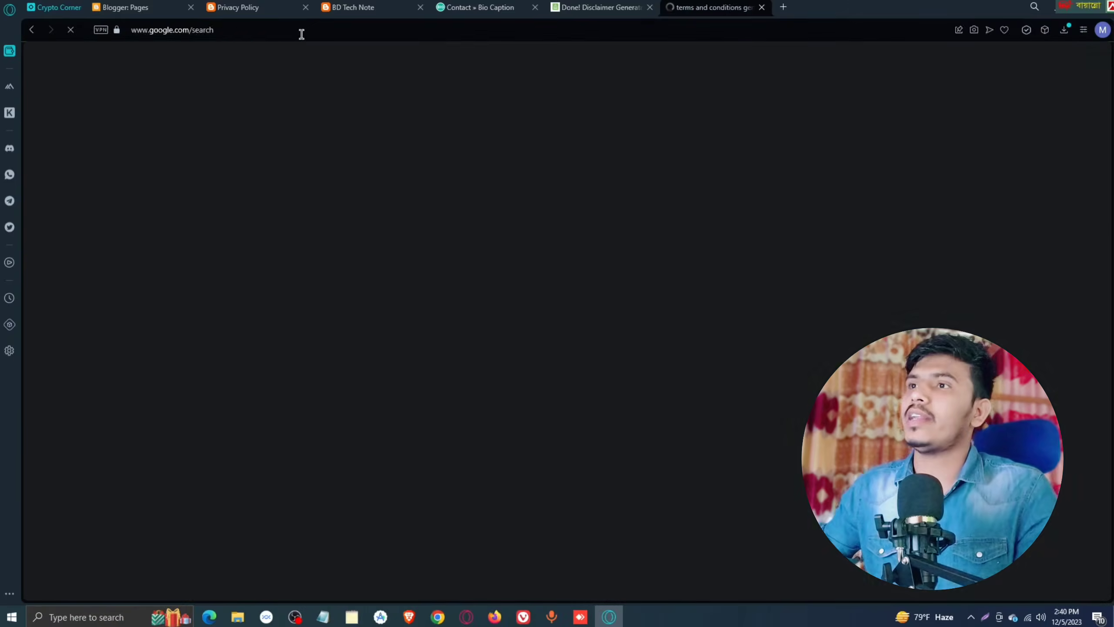
pyautogui.click(250, 177)
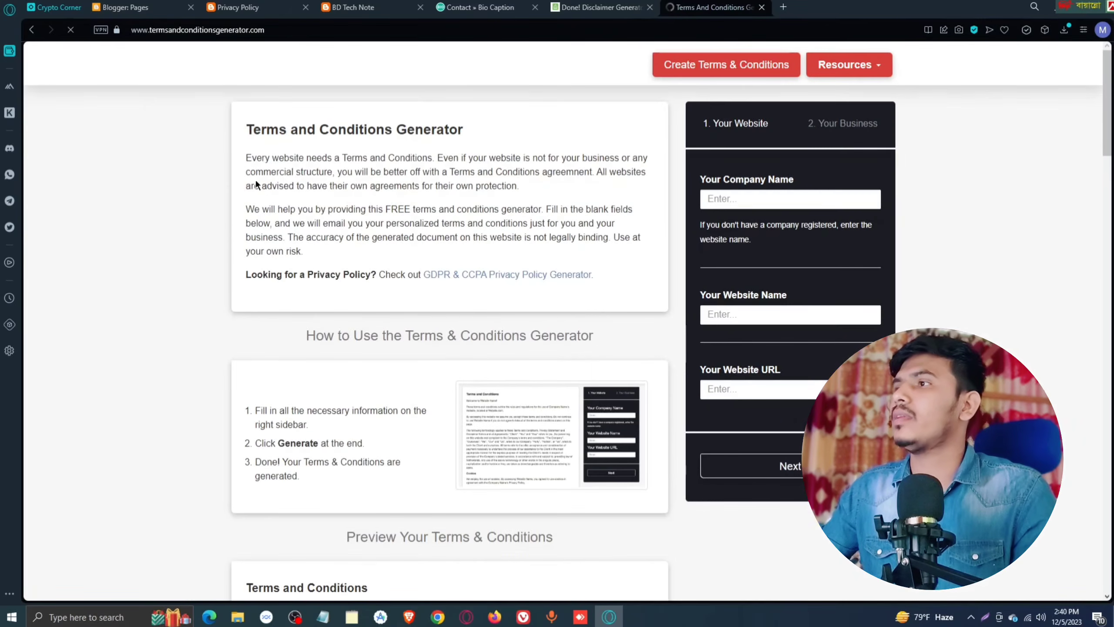
pyautogui.click(734, 198)
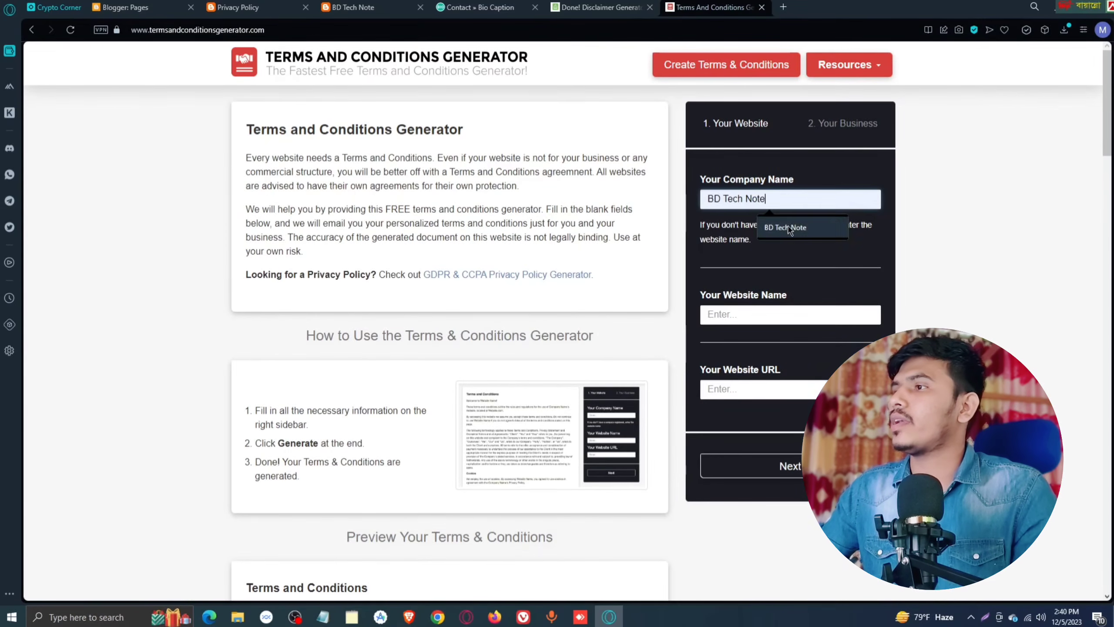
pyautogui.click(788, 224)
pyautogui.click(774, 323)
pyautogui.click(780, 345)
pyautogui.click(740, 389)
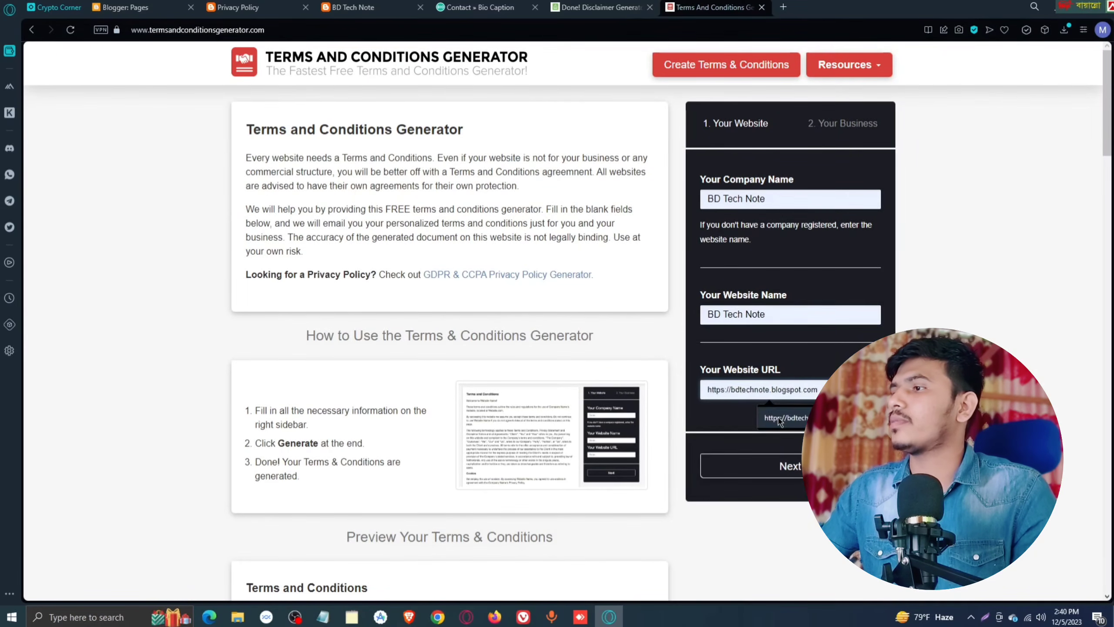
pyautogui.click(744, 411)
pyautogui.click(790, 473)
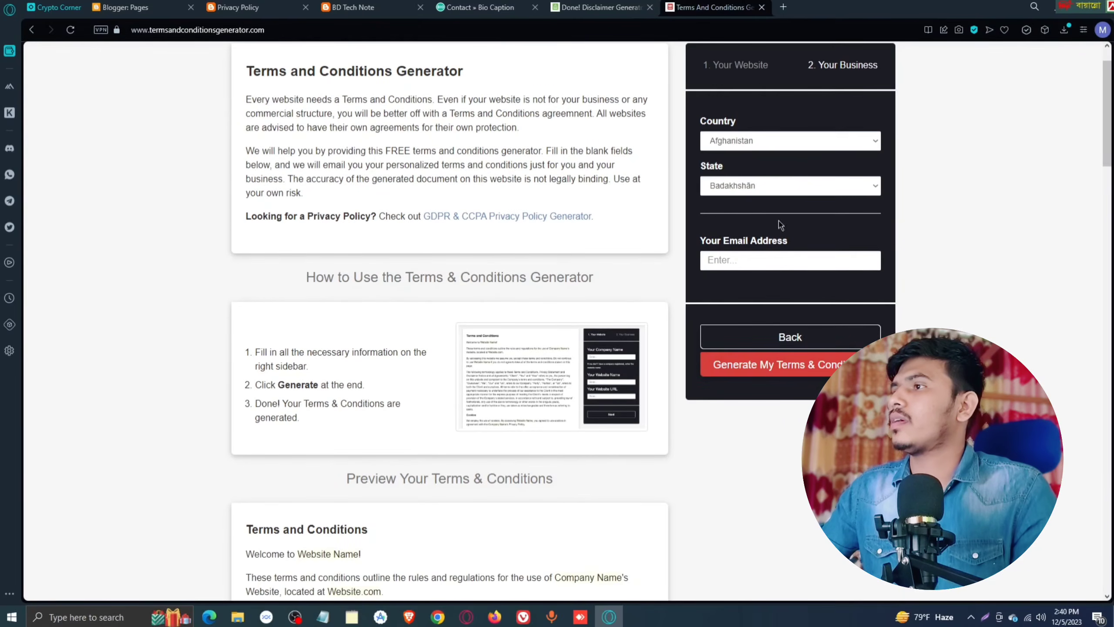
# Step: Set the country to Bangladesh, fill in the contact e-mail address, and generate the terms and conditions
pyautogui.click(785, 141)
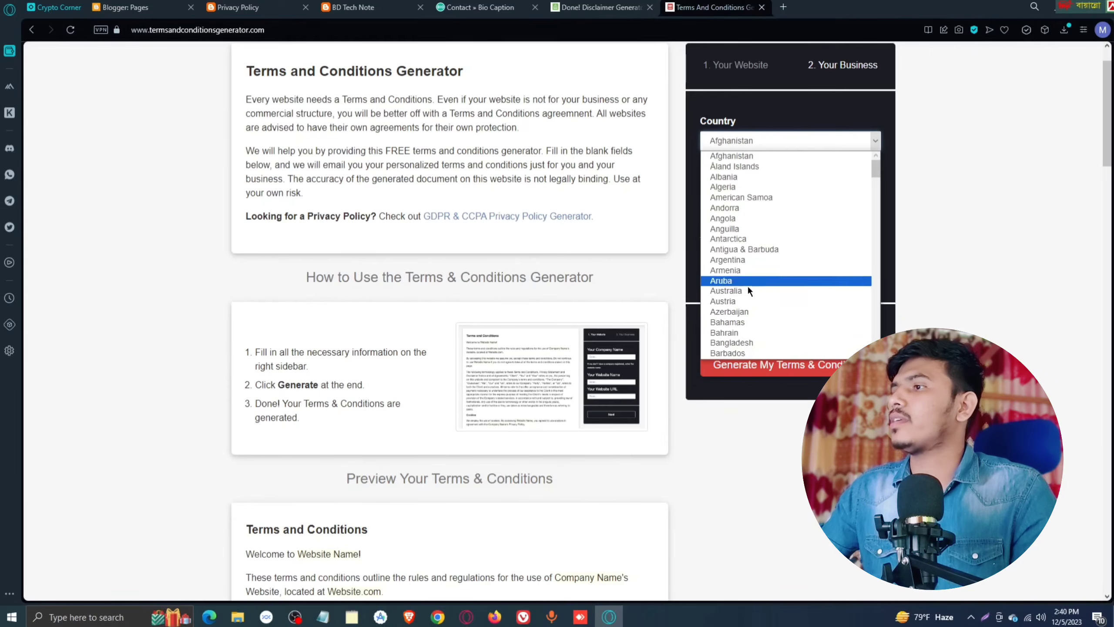
pyautogui.click(746, 343)
pyautogui.click(776, 215)
pyautogui.click(790, 246)
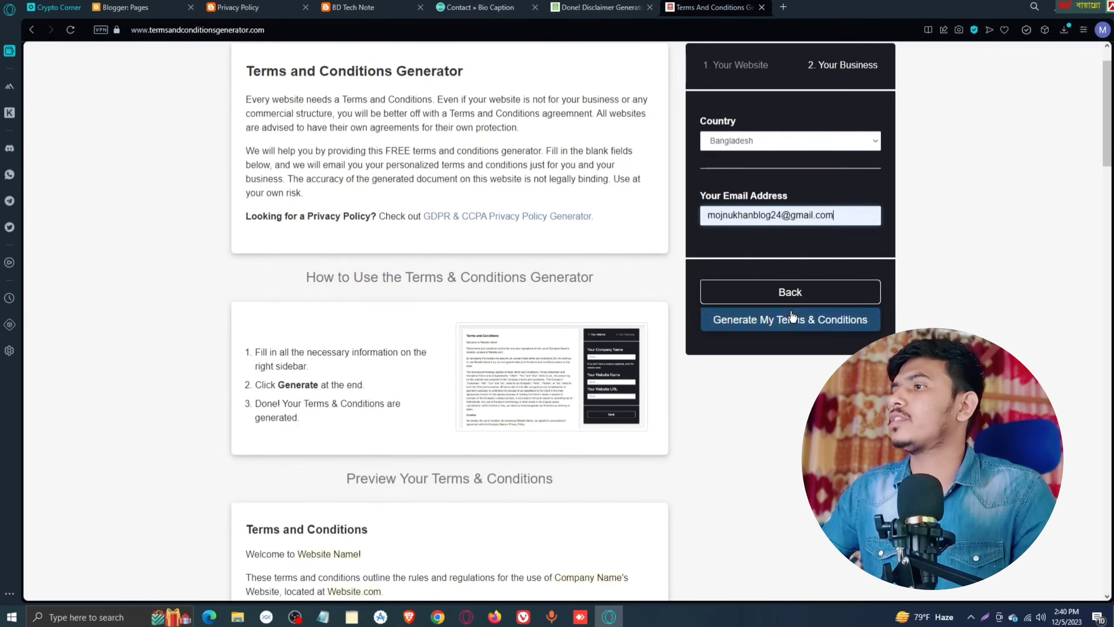
pyautogui.click(754, 317)
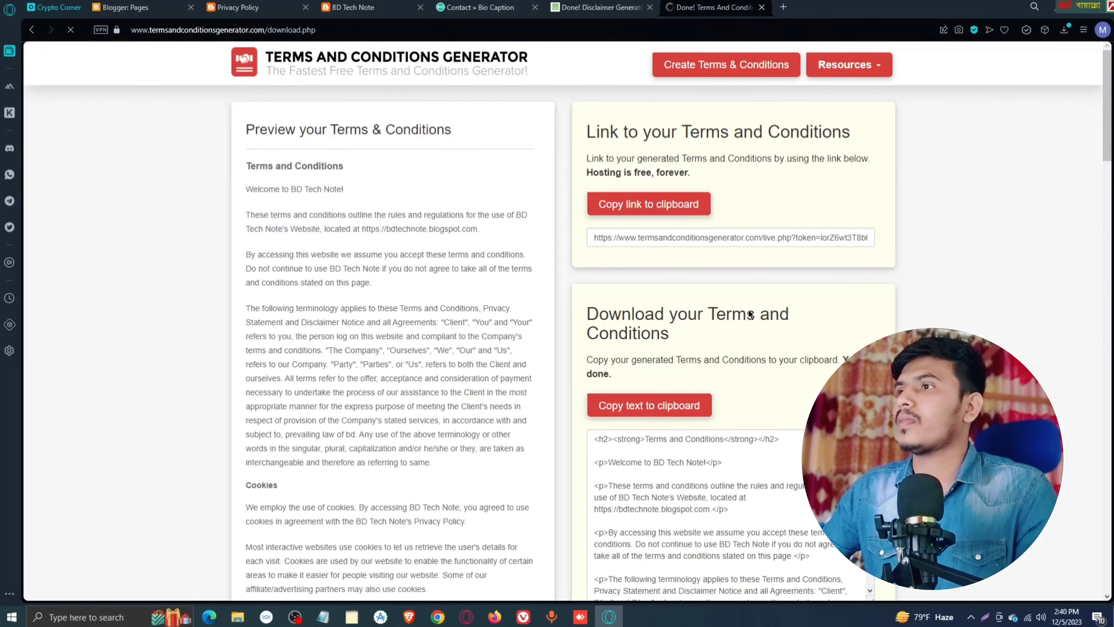
# Step: Copy the generated terms and conditions text and create a new page in Blogger titled "Terms And Conditions"
pyautogui.scroll(-3, 724, 301)
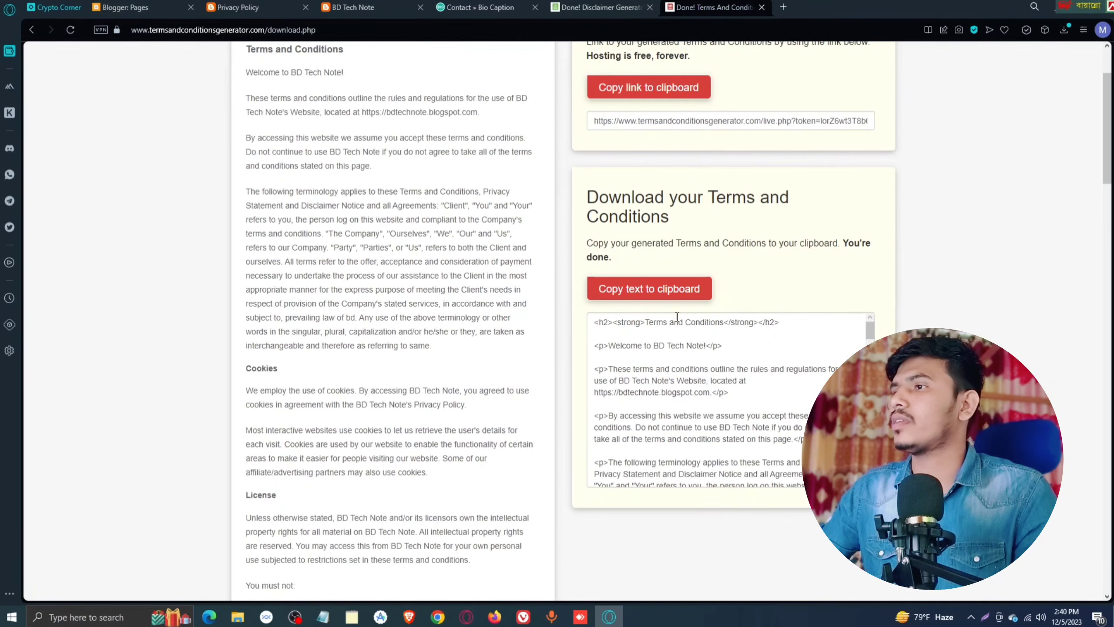
pyautogui.click(652, 291)
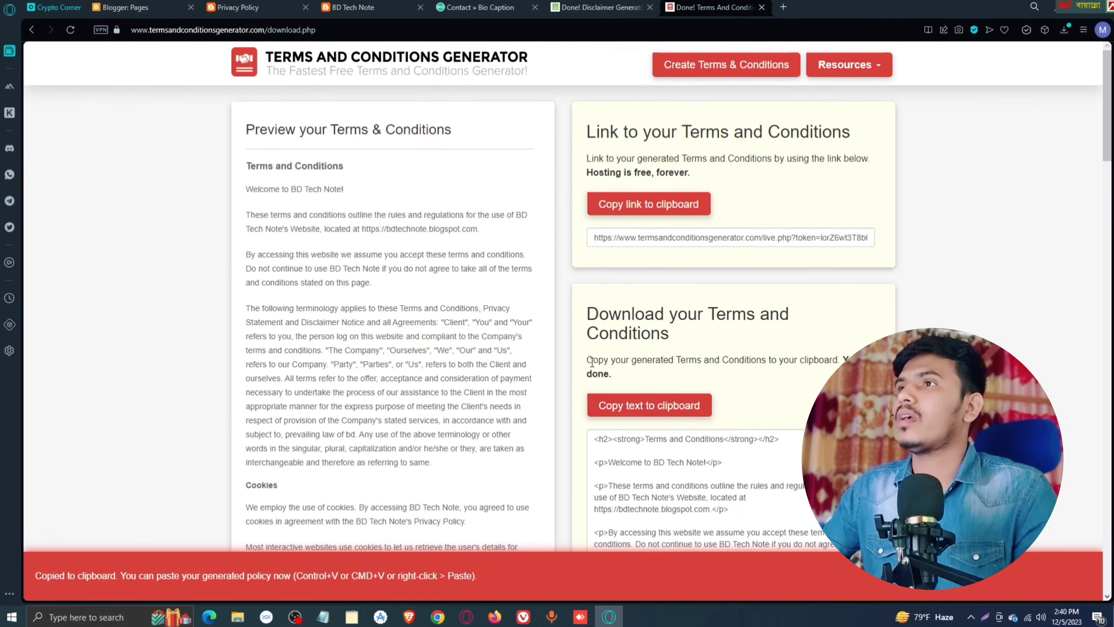
pyautogui.click(122, 7)
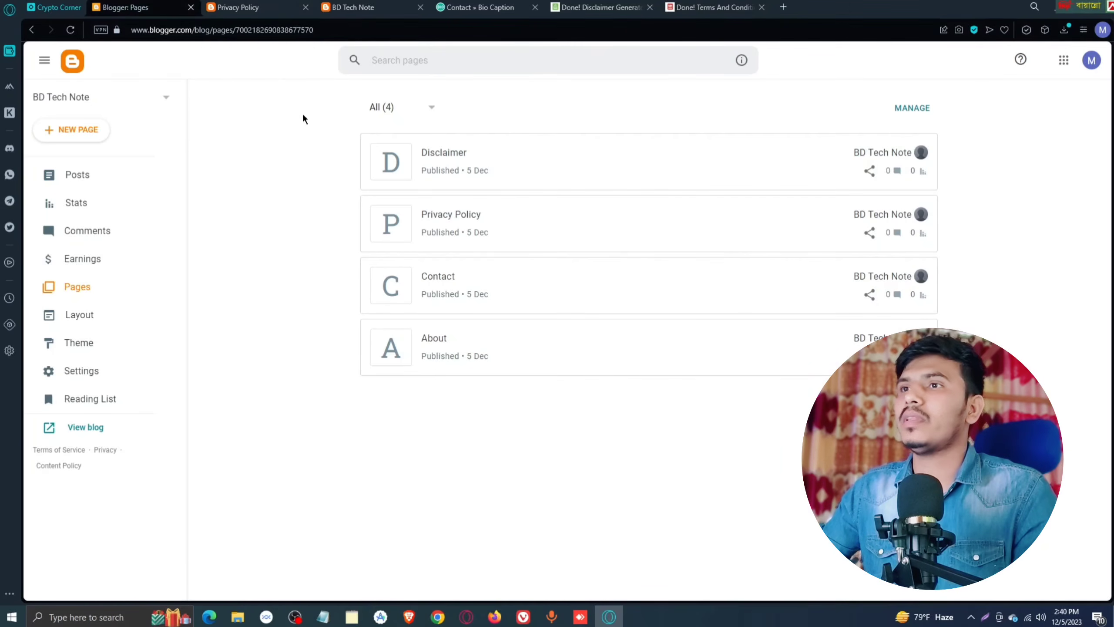
pyautogui.click(75, 129)
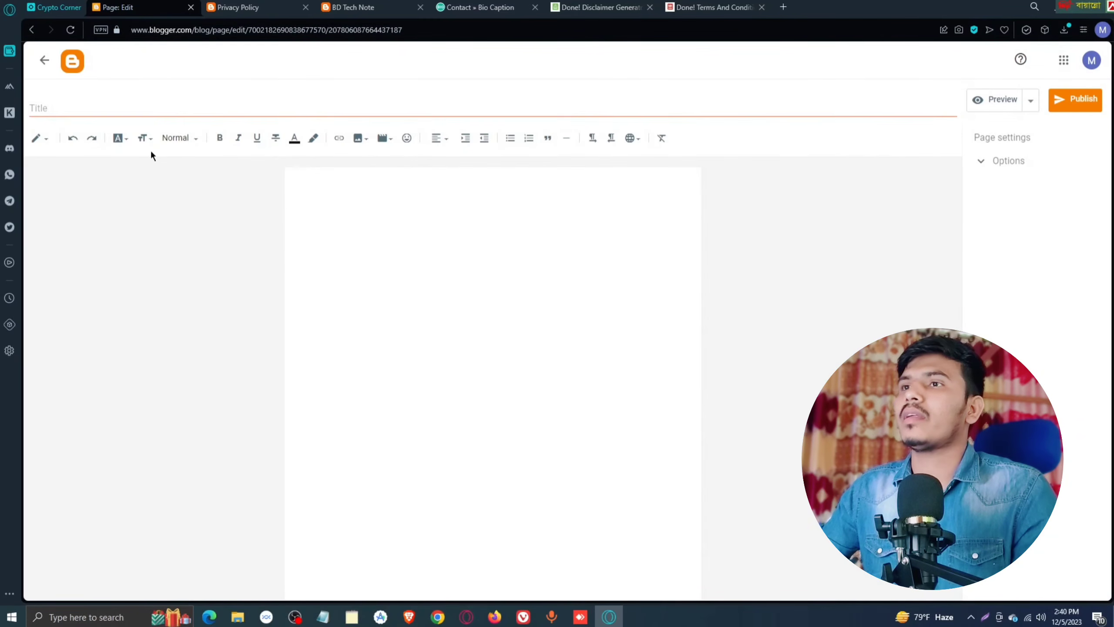
pyautogui.click(68, 107)
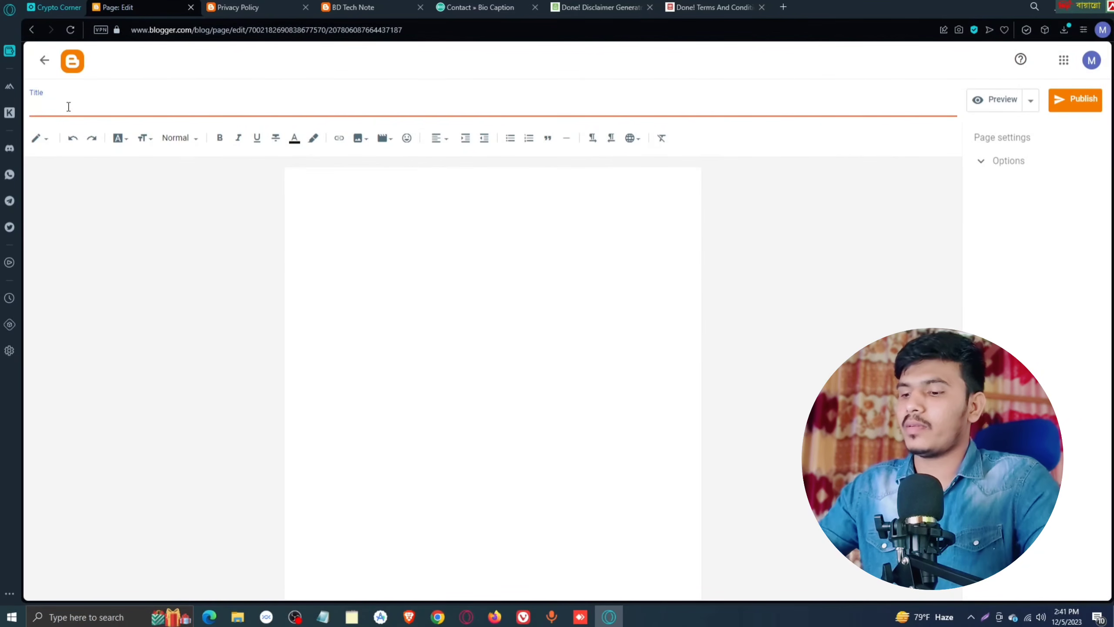
pyautogui.write('Terms')
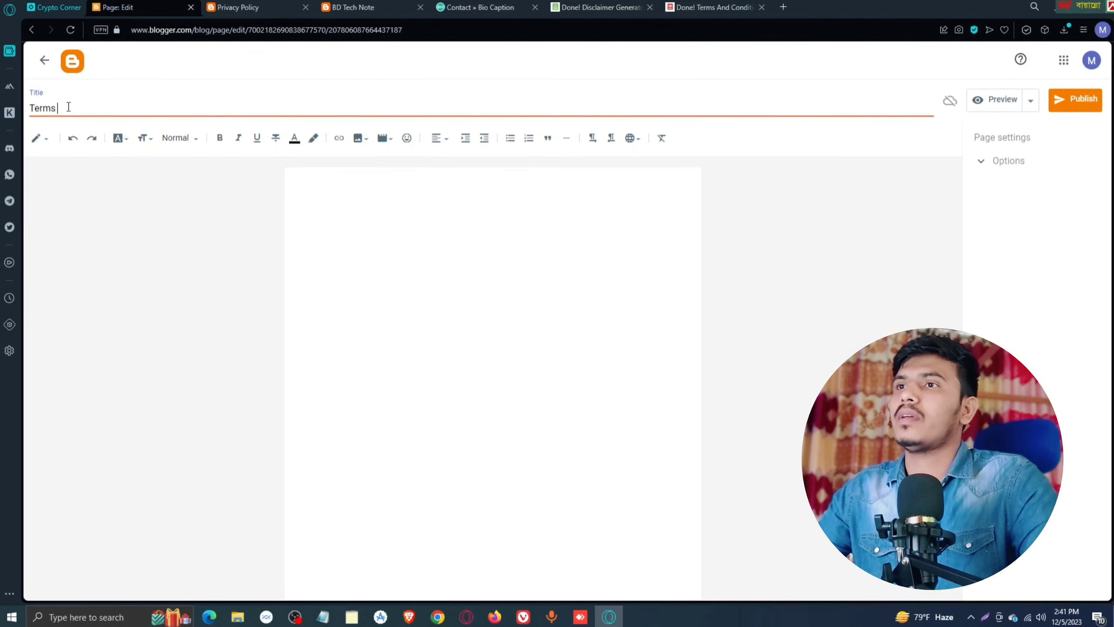
pyautogui.write(' a')
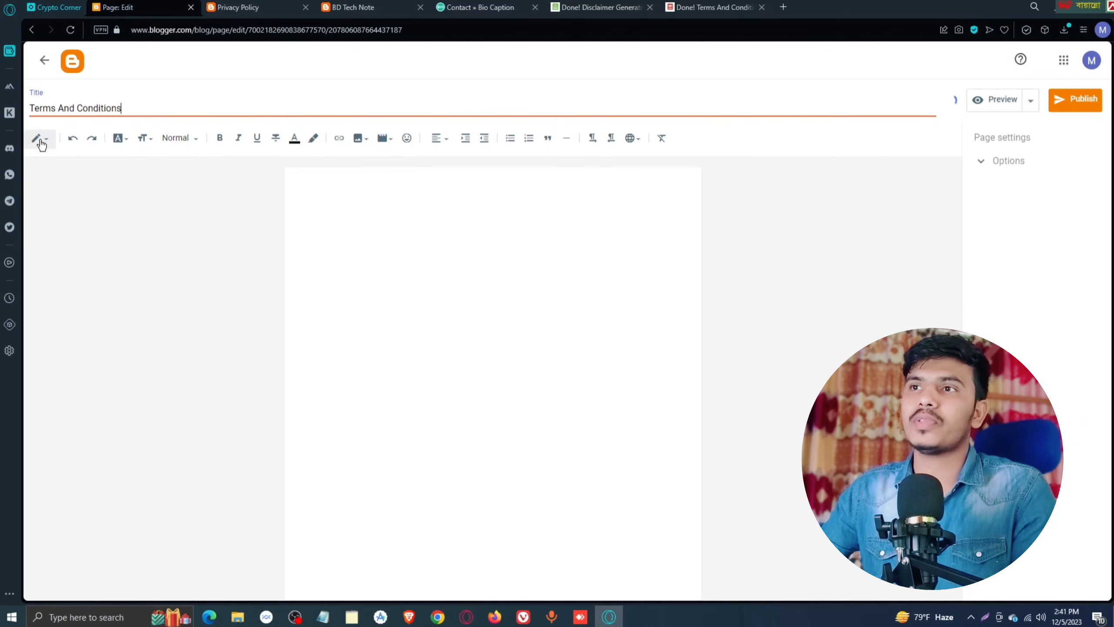
# Step: Replace the page's placeholder HTML with the copied terms and conditions code and return to the compose view
pyautogui.click(38, 142)
pyautogui.click(56, 119)
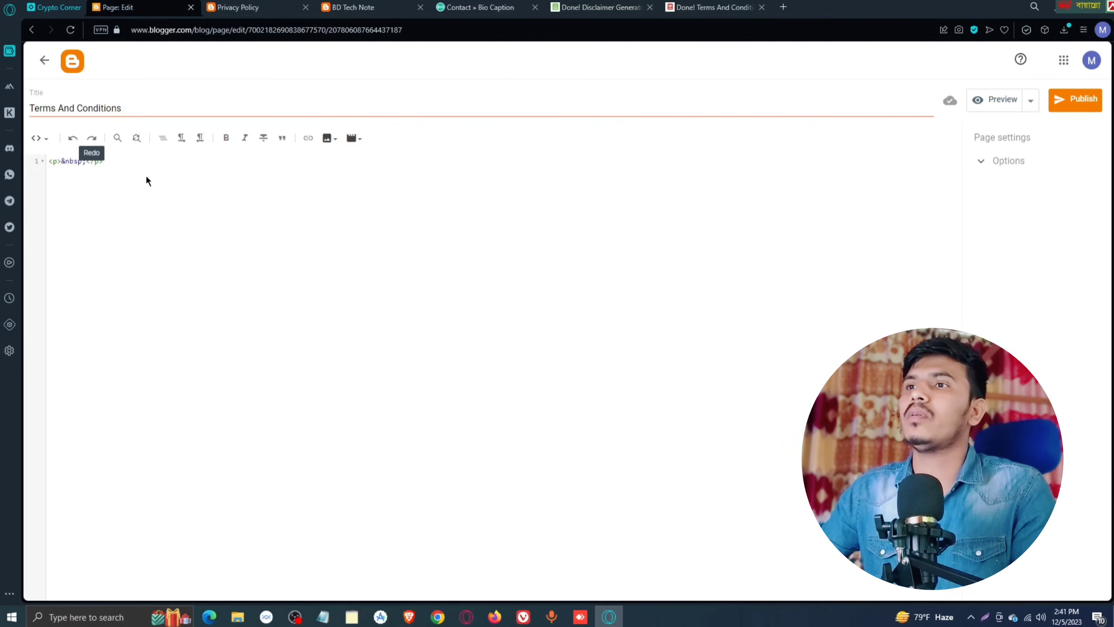
pyautogui.moveTo(104, 161); pyautogui.dragTo(52, 164)
pyautogui.hotkey('ctrl', 'v')
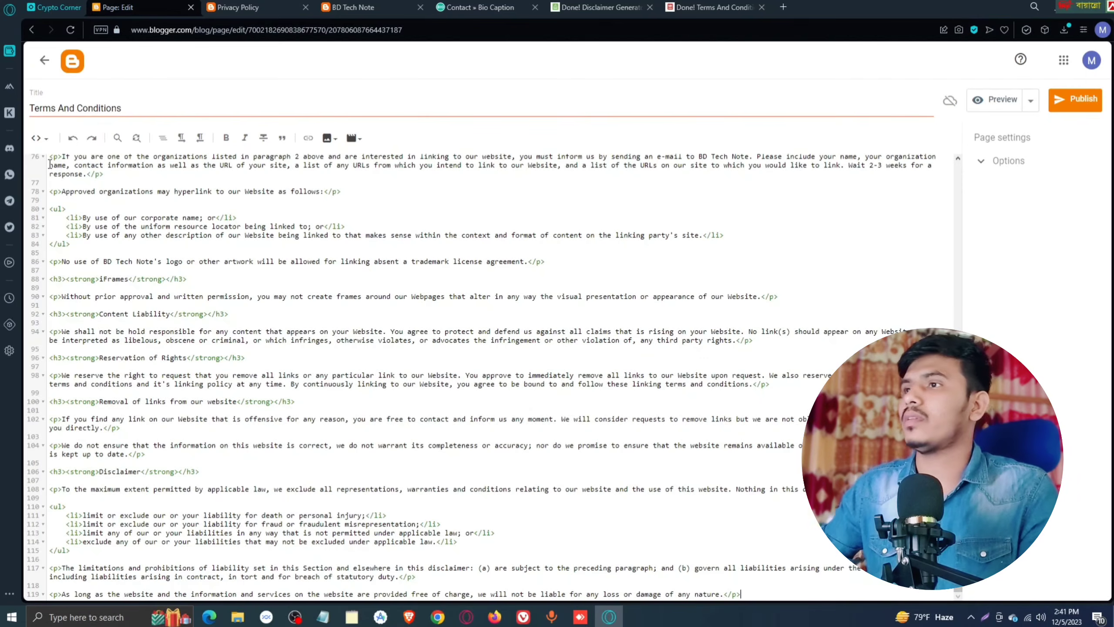
pyautogui.click(39, 138)
pyautogui.click(59, 171)
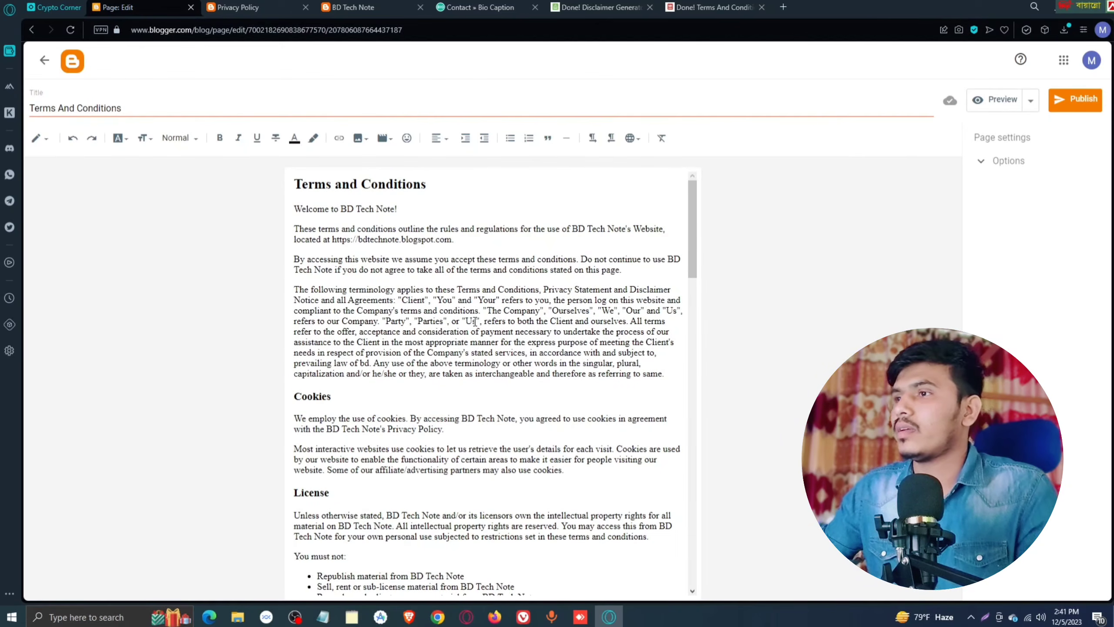
# Step: Delete the sentence crediting the Free Terms and Conditions Generator from the License section
pyautogui.scroll(-5, 476, 321)
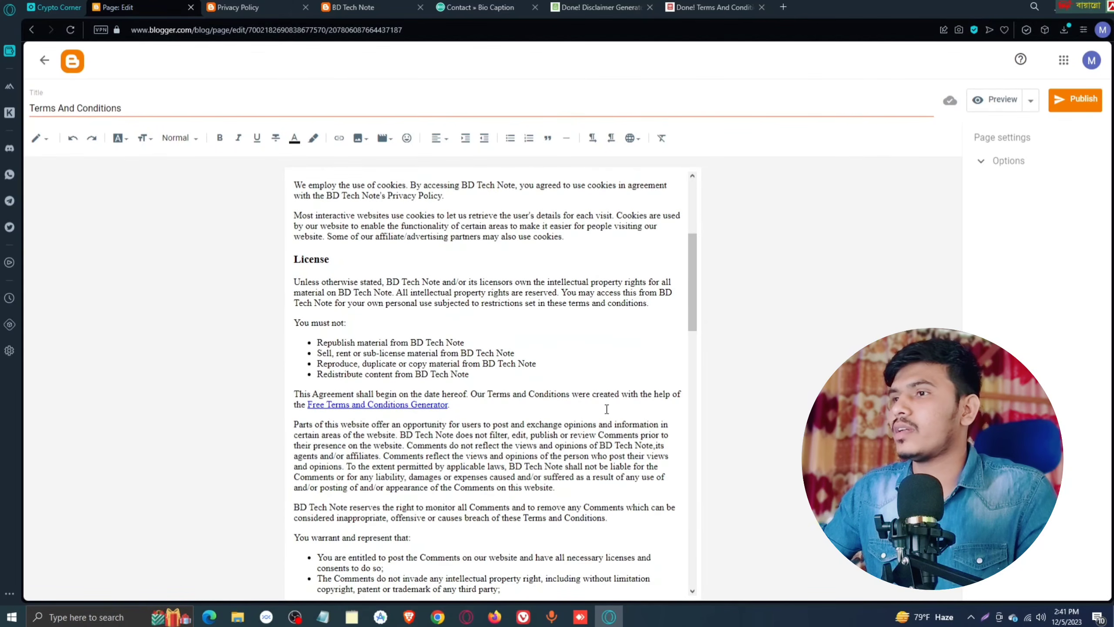
pyautogui.moveTo(606, 409); pyautogui.dragTo(469, 394)
pyautogui.press('BackSpace')
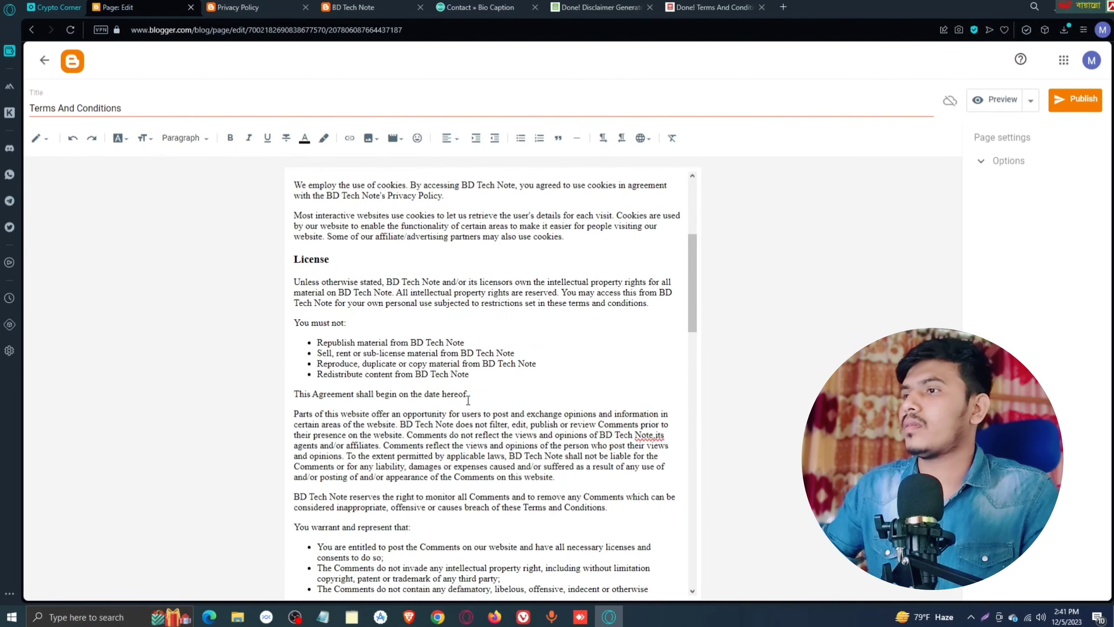
# Step: Review the rest of the text, publish the Terms And Conditions page, and open the blog's list of posts
pyautogui.scroll(-18, 476, 401)
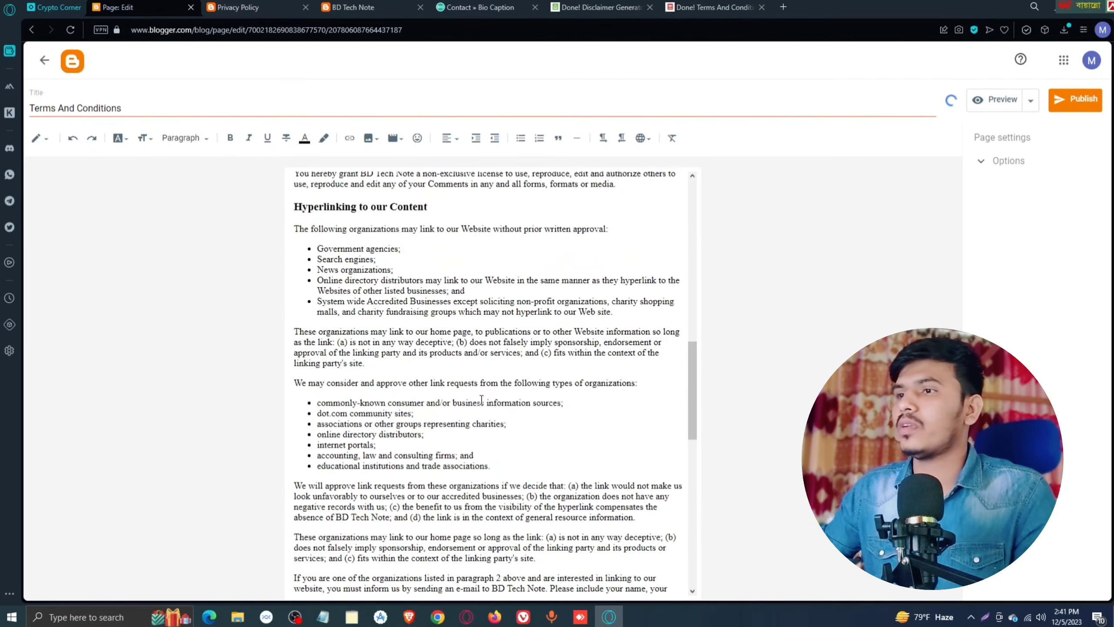
pyautogui.scroll(10, 482, 399)
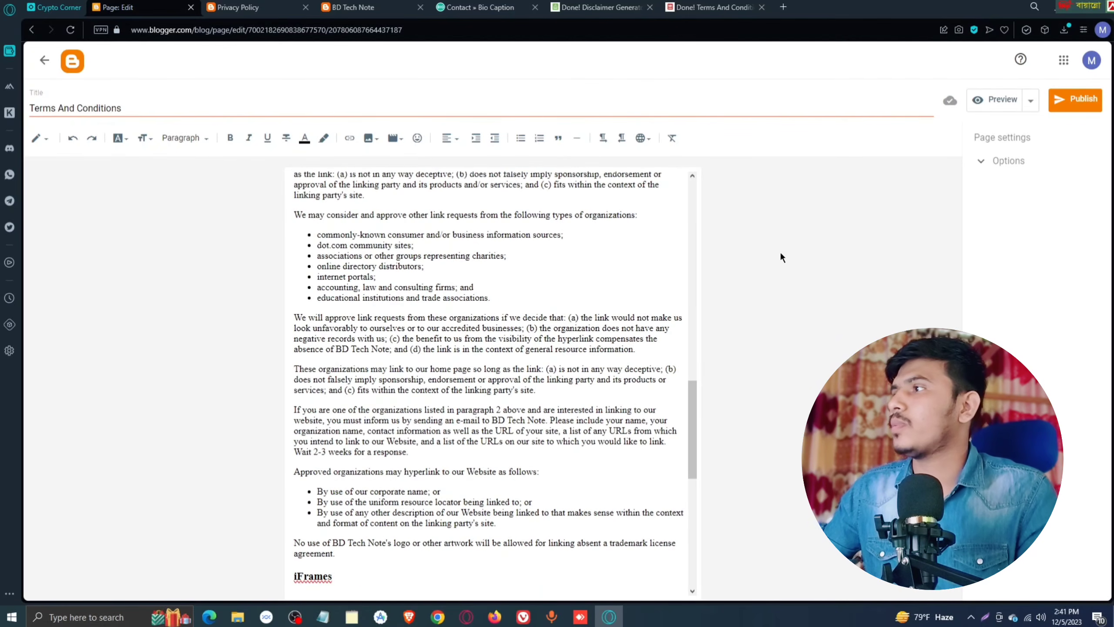
pyautogui.click(1052, 107)
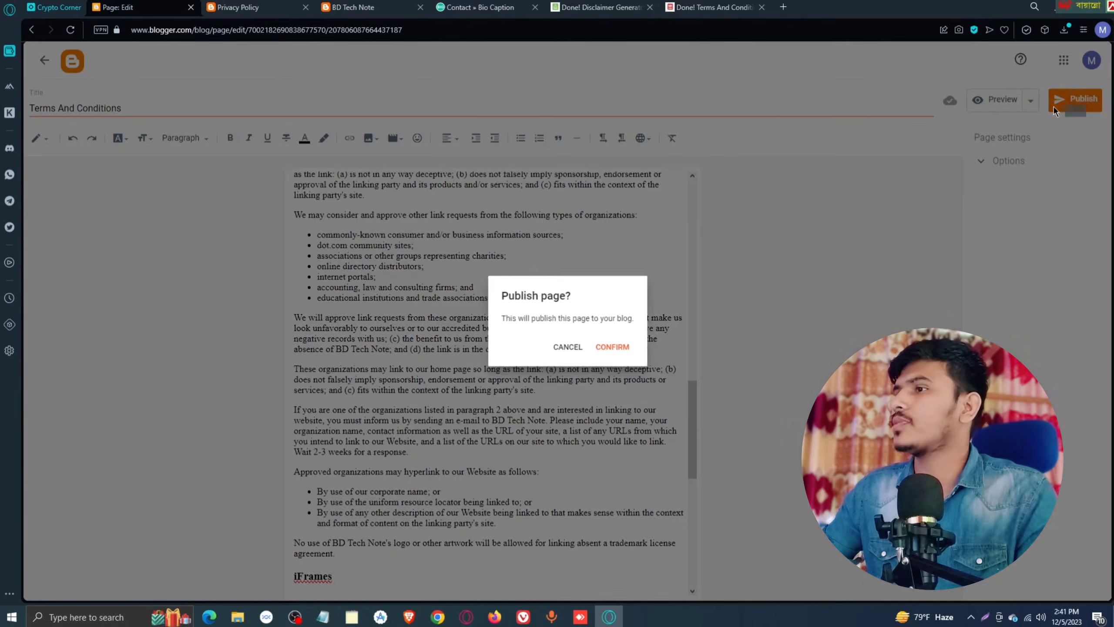
pyautogui.click(630, 351)
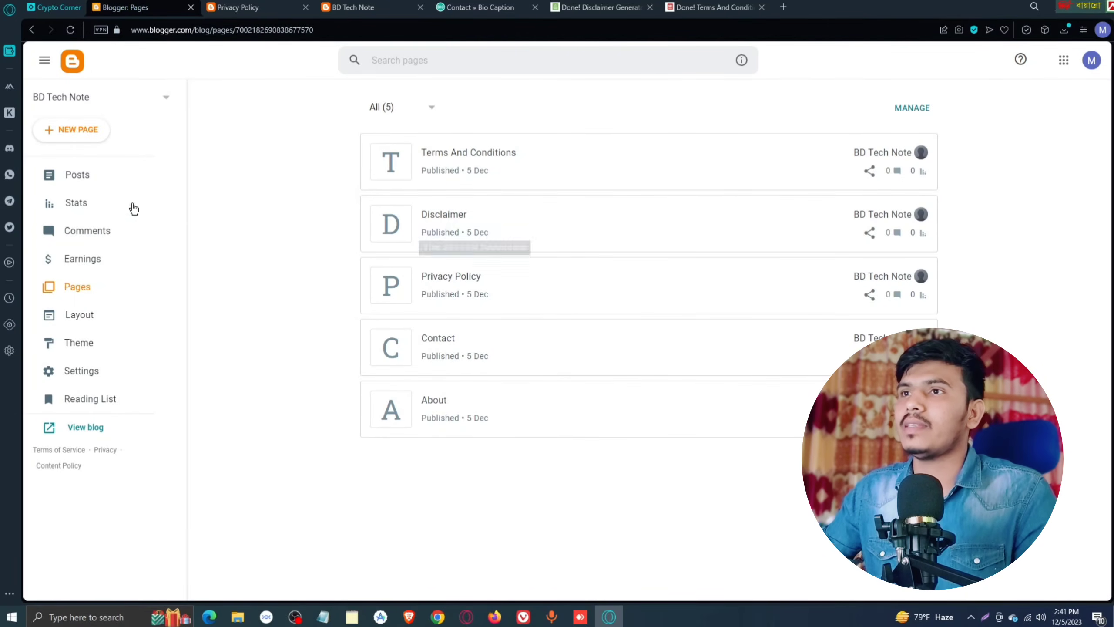
pyautogui.click(101, 176)
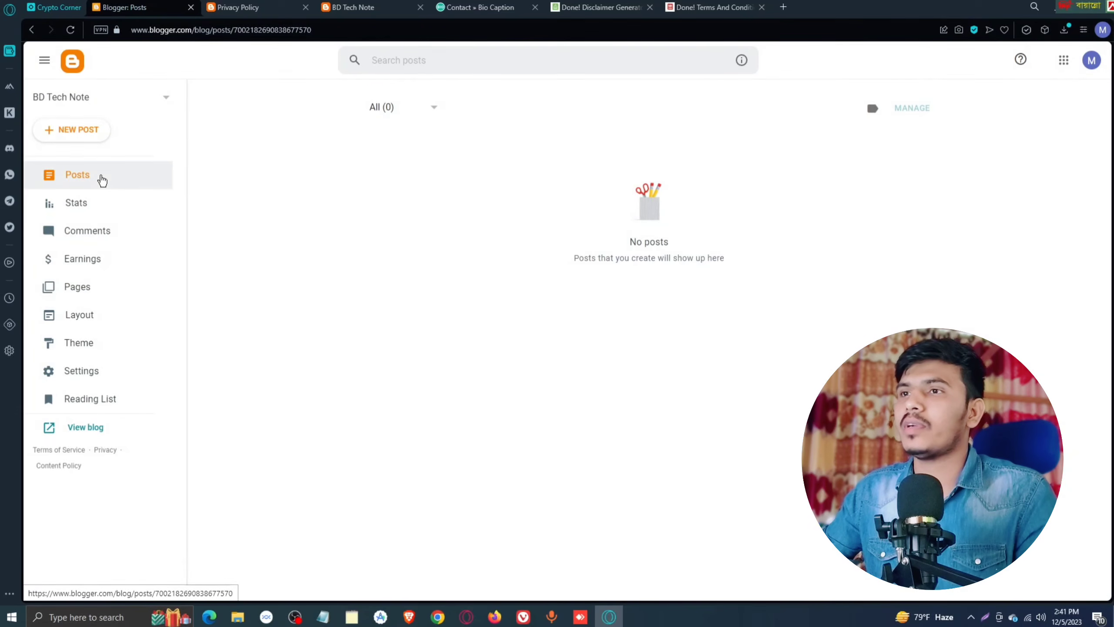